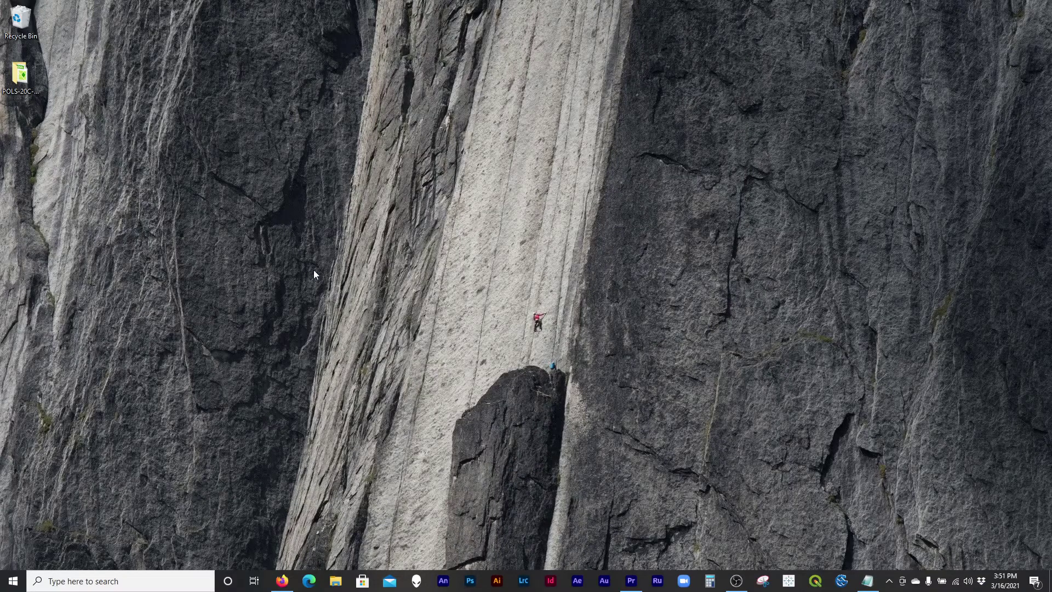
Step: Restore the Notepad plan and highlight its 'Download/Catalog Arrests Data' and 'Bring into QGIS' steps
left_click(868, 581)
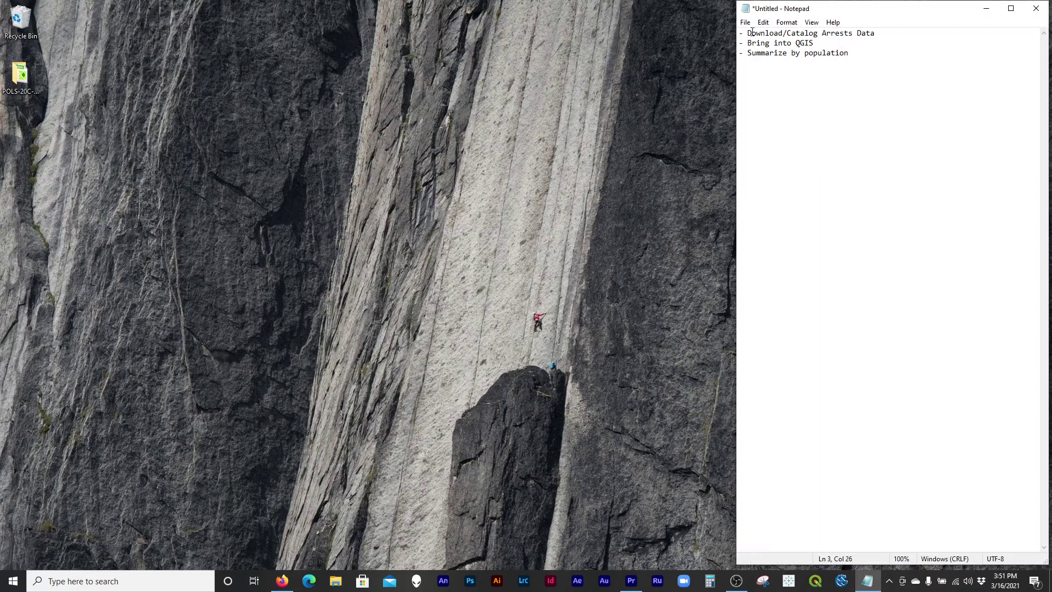
left_click_drag(748, 32, 874, 35)
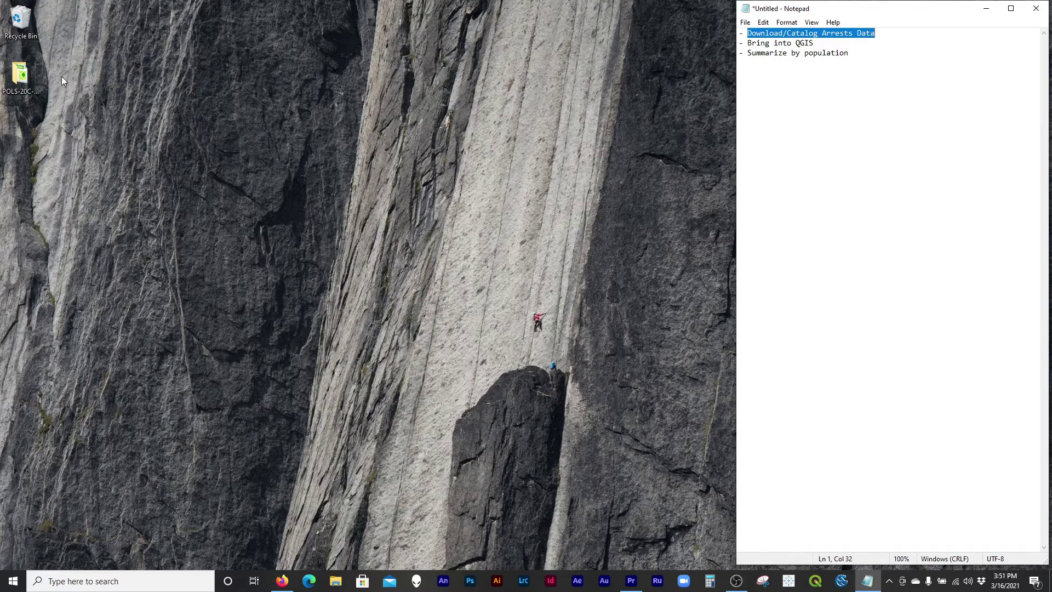
left_click(844, 33)
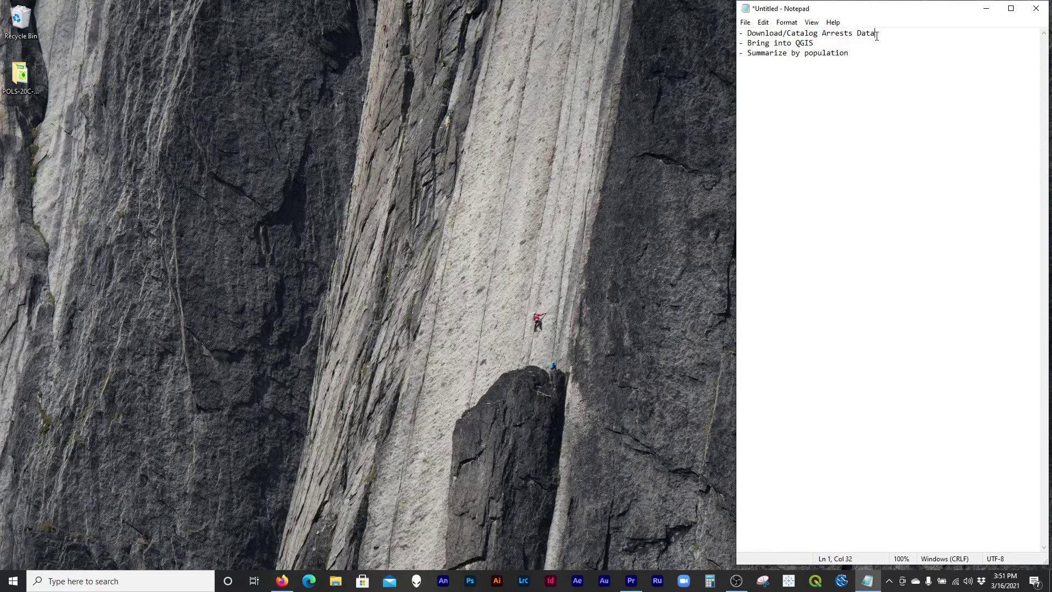
left_click_drag(877, 34, 747, 34)
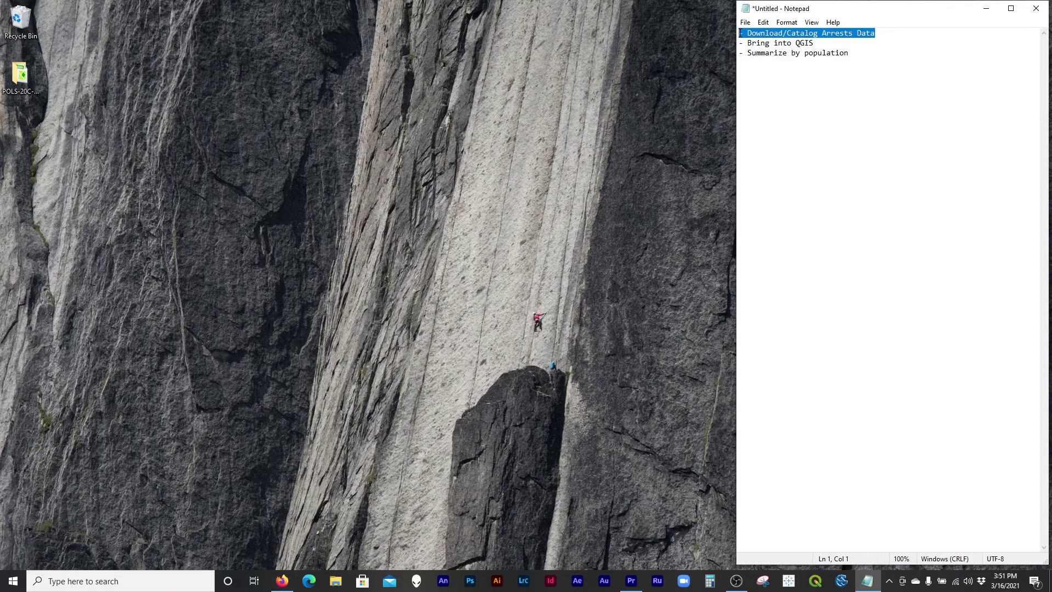
left_click_drag(841, 44, 740, 48)
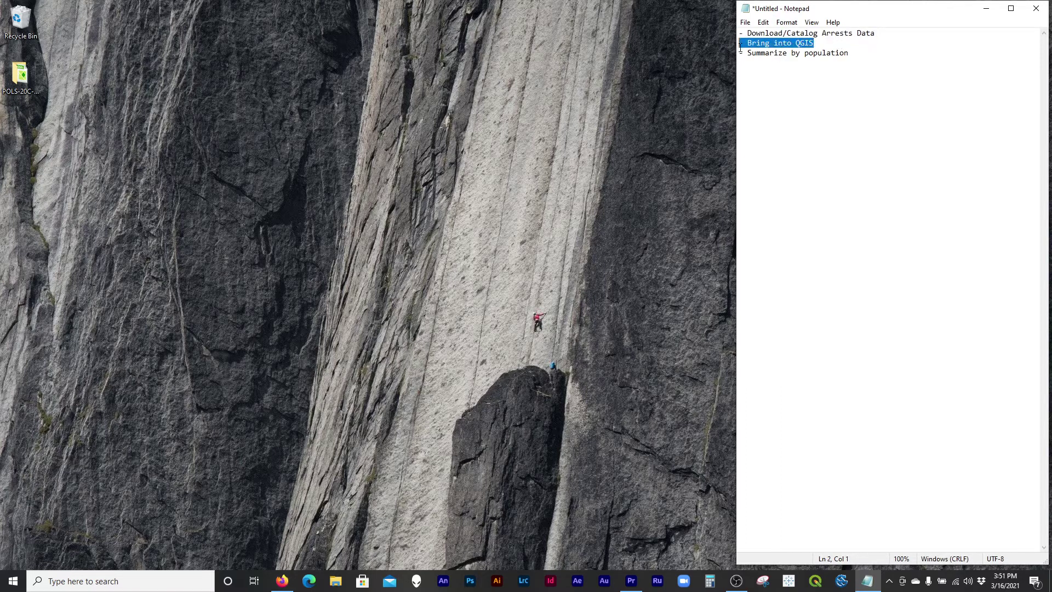
Step: Highlight the 'Summarize by population' step, then the 'Download/Catalog Arrests Data' step again
left_click(857, 53)
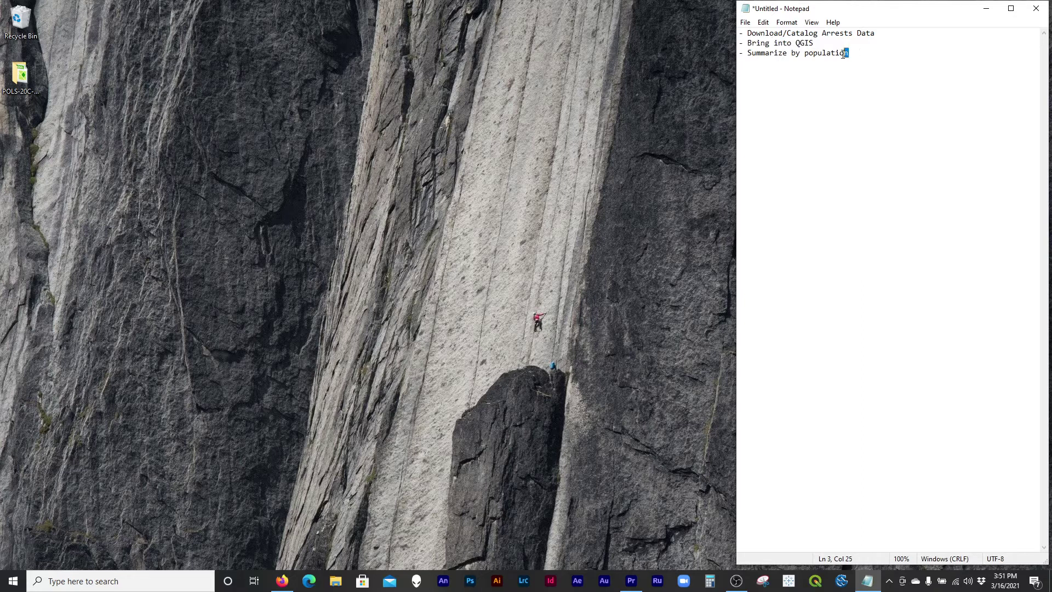
left_click_drag(844, 54, 740, 55)
left_click(845, 52)
left_click_drag(852, 53, 762, 51)
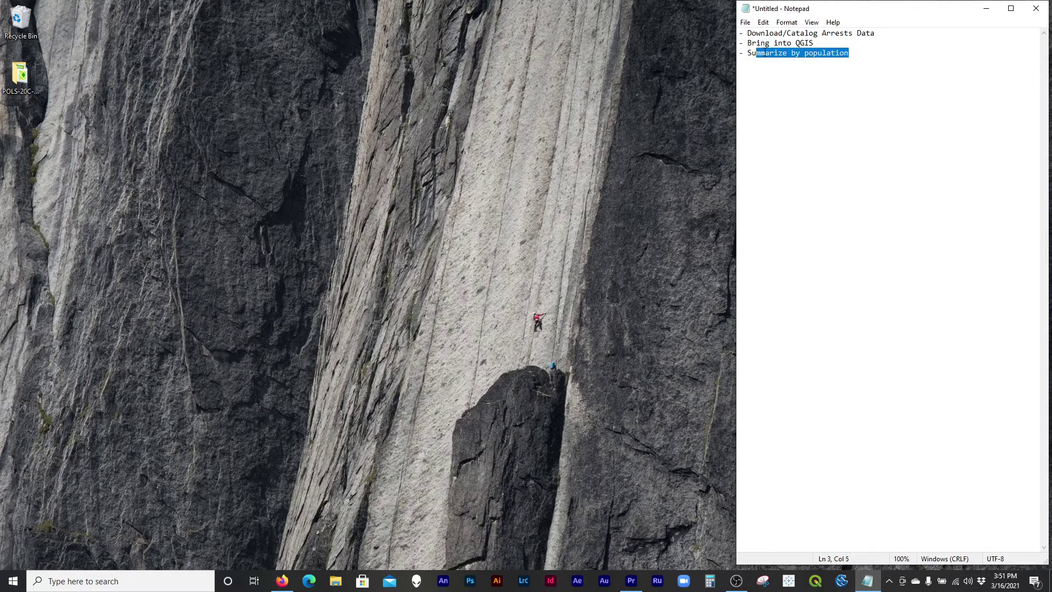
left_click(801, 78)
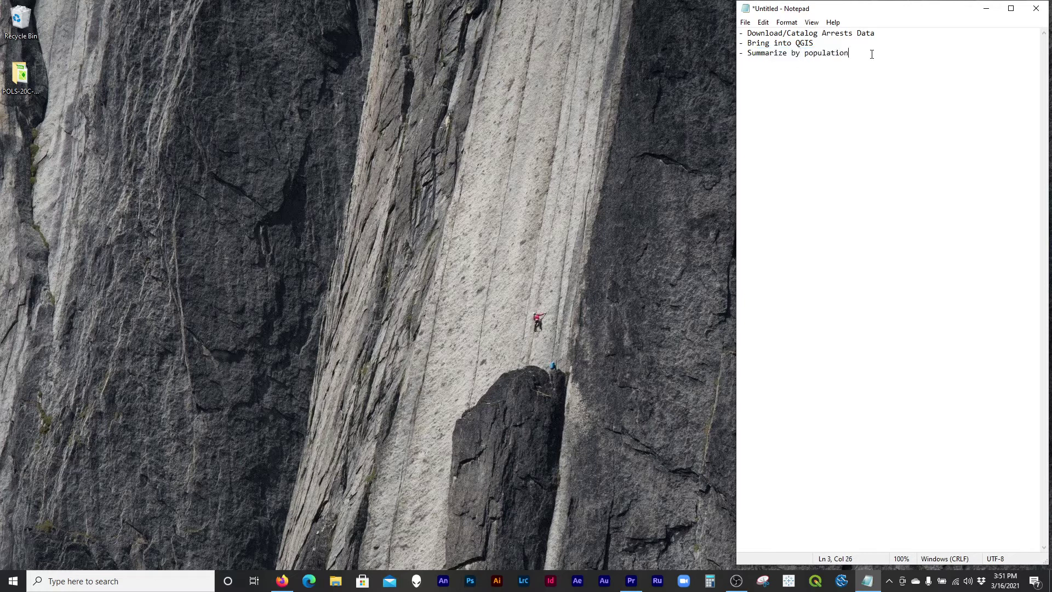
left_click(758, 34)
left_click_drag(875, 34, 760, 32)
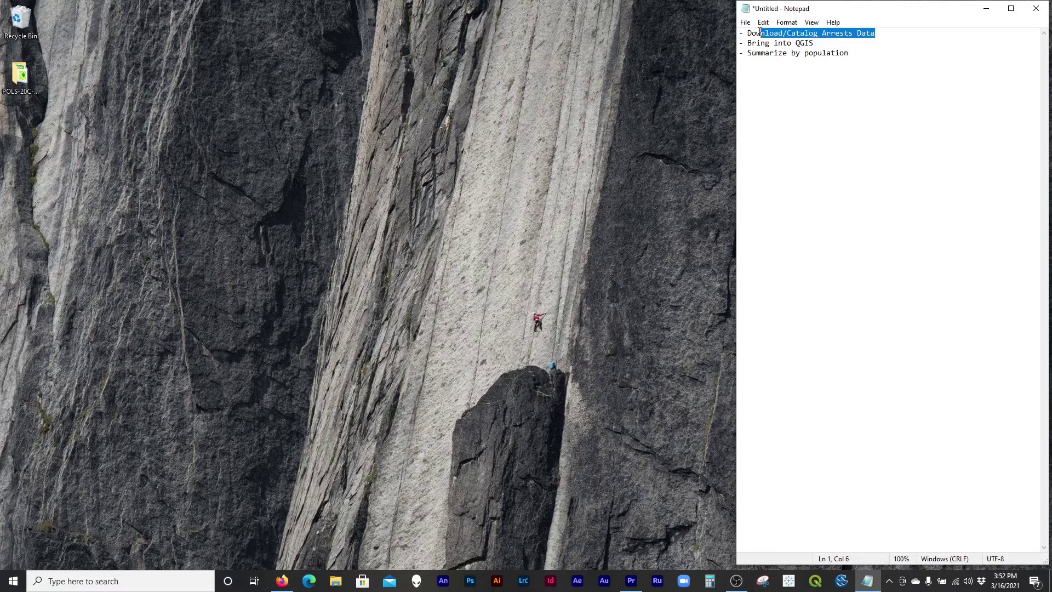
Step: Google 'baltimore police data' in Firefox and open the Baltimore Police Department Open Data result
left_click(987, 8)
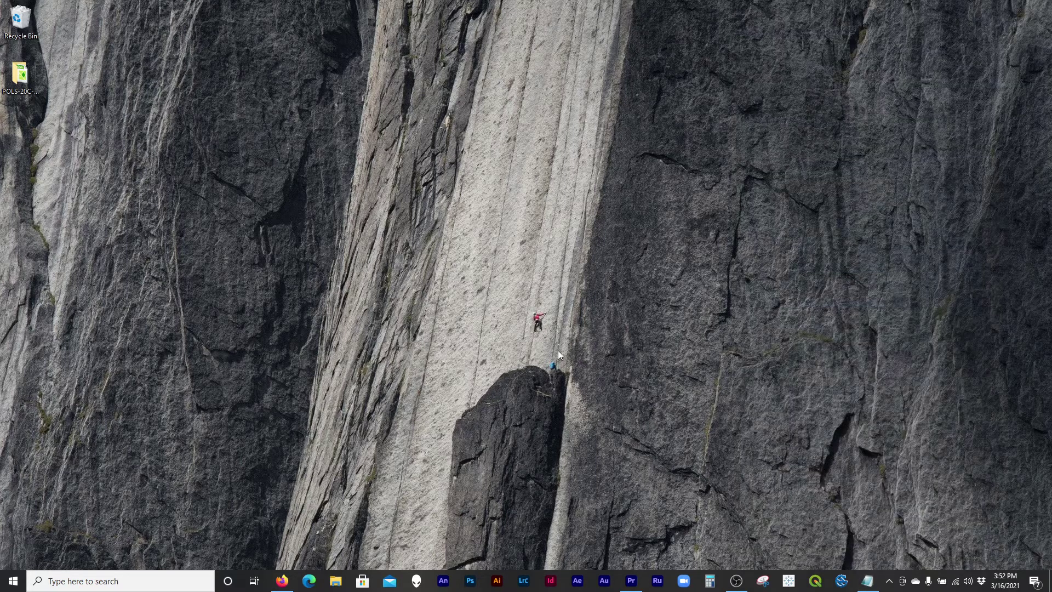
left_click(282, 581)
left_click(204, 29)
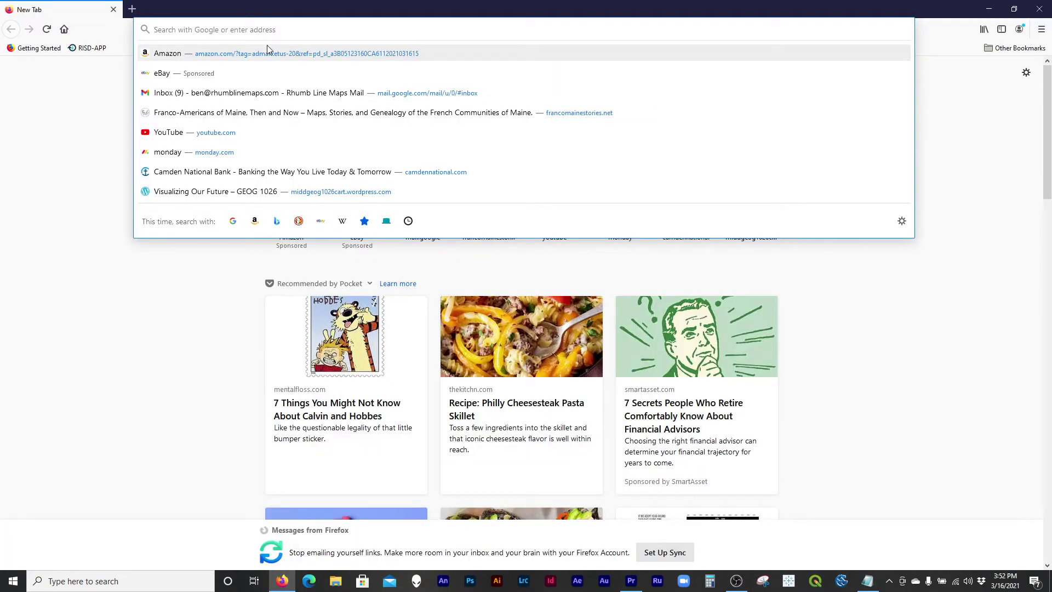
type("baltimore ")
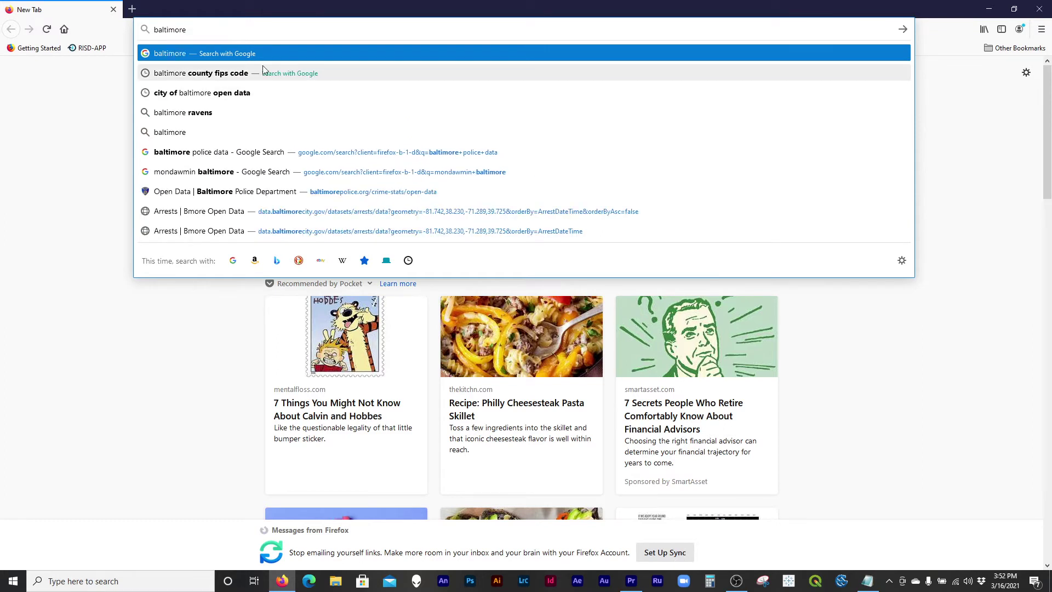
type("police data")
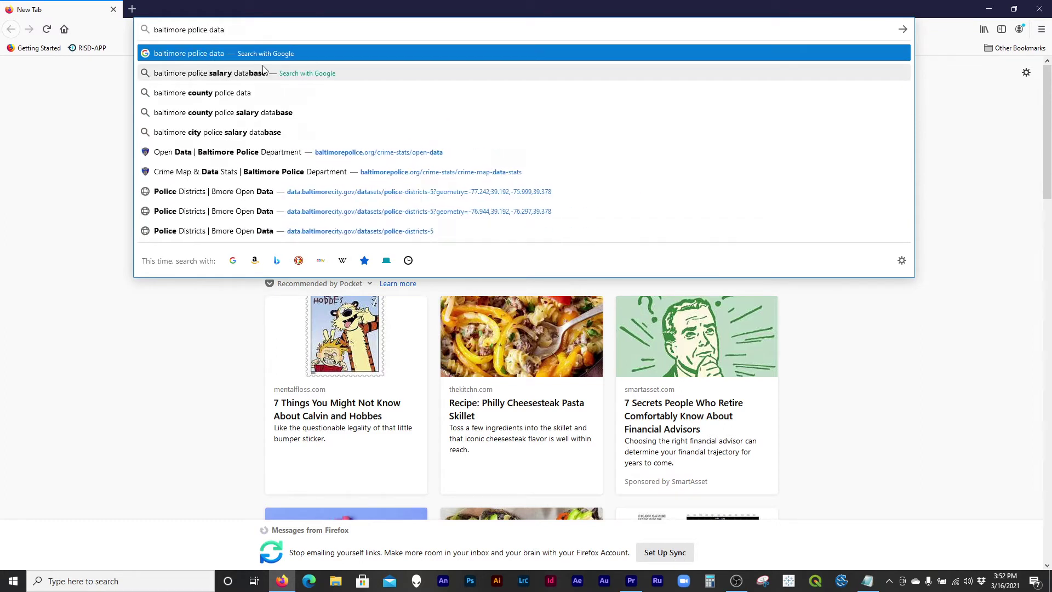
key("Return")
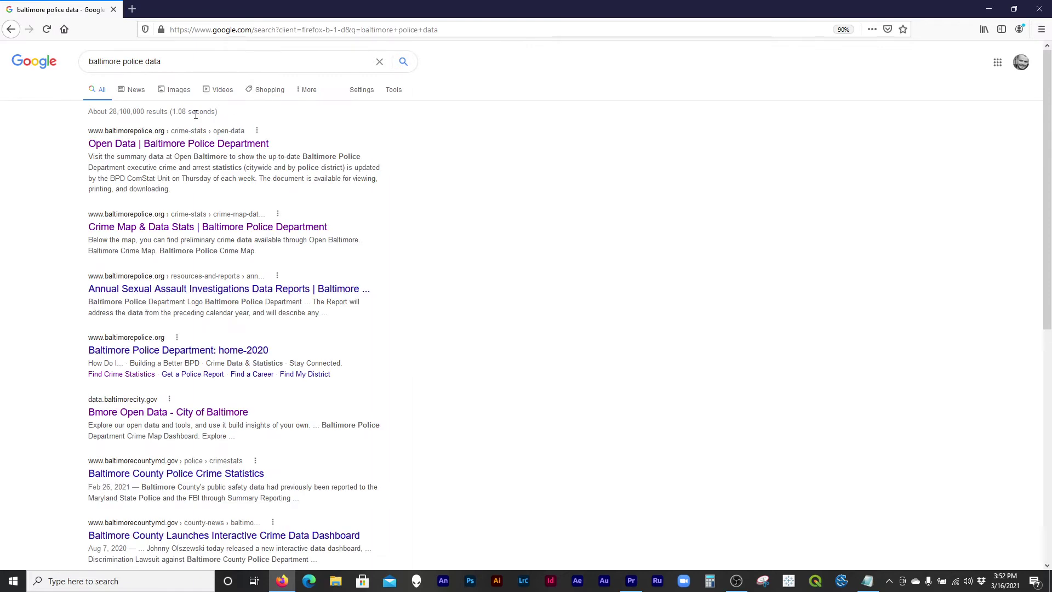
left_click(176, 145)
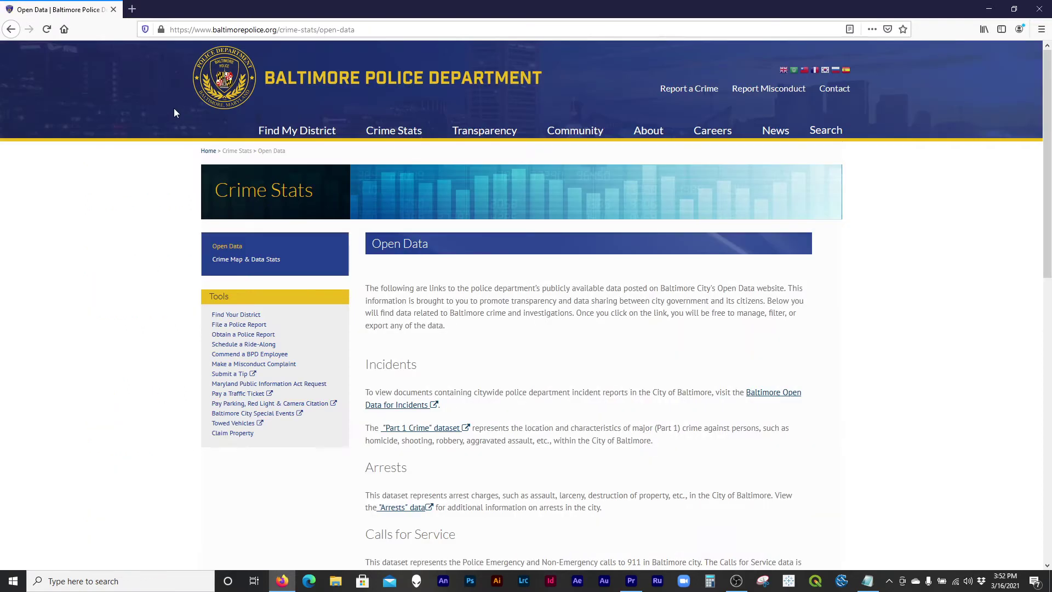
Step: Scroll the Open Data page down to the Arrests heading and highlight it
scroll(822, 247, "down", 2)
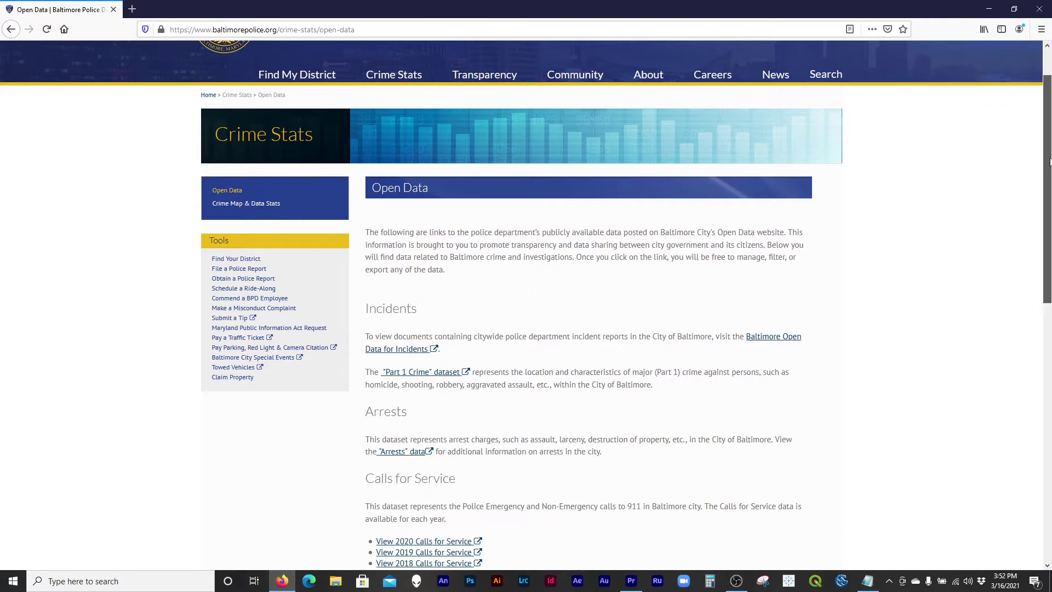
scroll(1050, 186, "down", 2)
left_click_drag(1050, 191, 1050, 236)
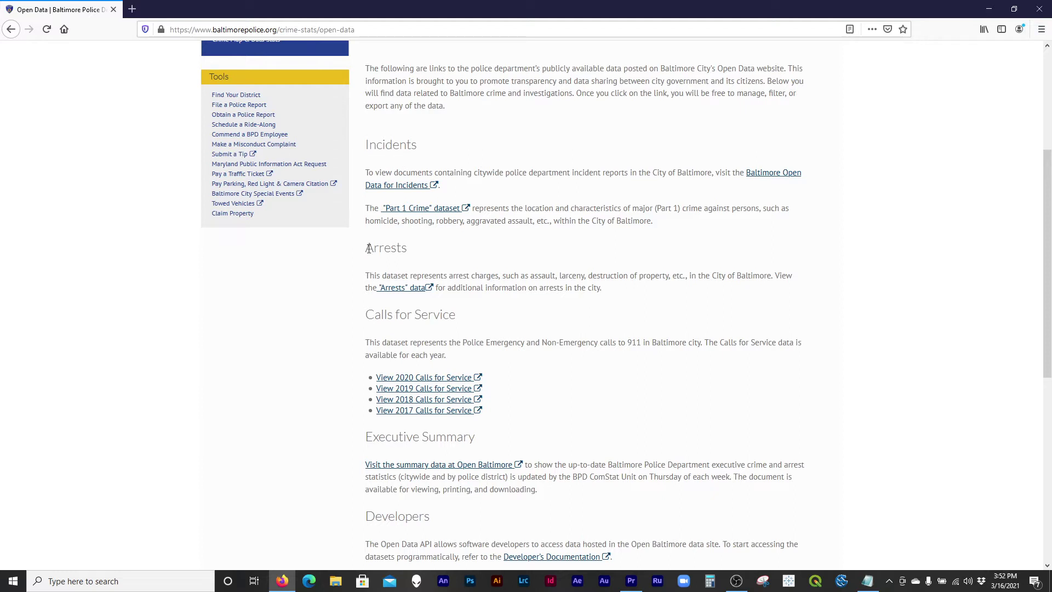
left_click_drag(367, 249, 406, 250)
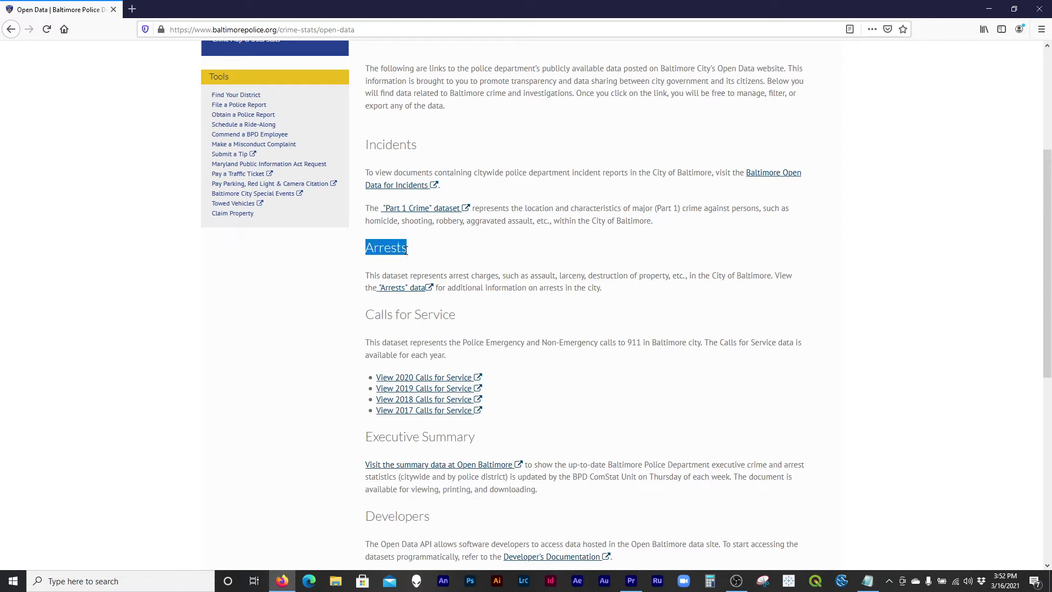
left_click(407, 250)
mouse_move(406, 248)
left_mouse_down()
mouse_move(366, 250)
mouse_move(409, 259)
left_mouse_up()
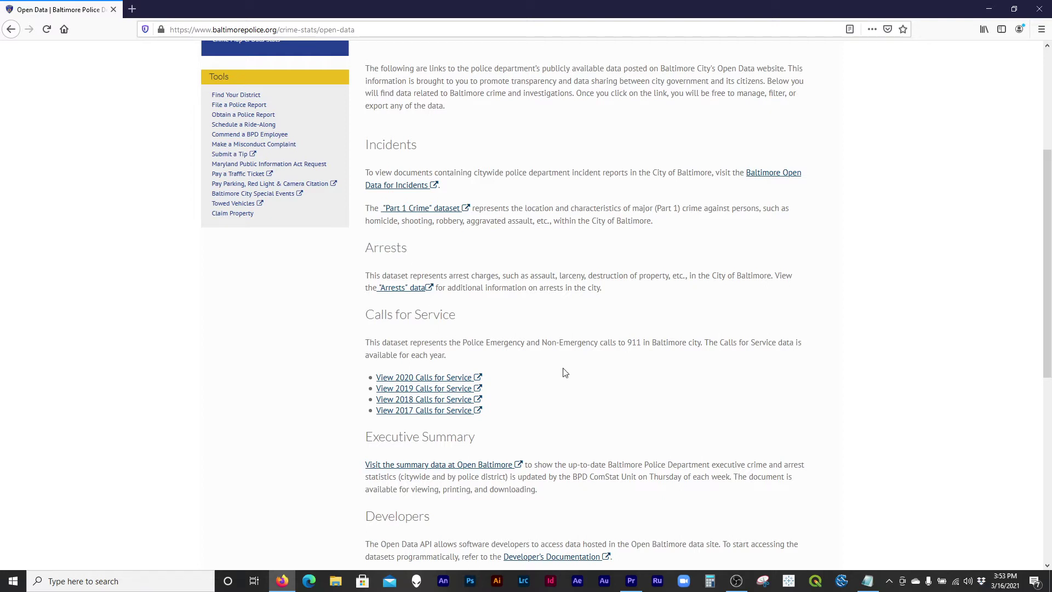
scroll(565, 372, "down", 1)
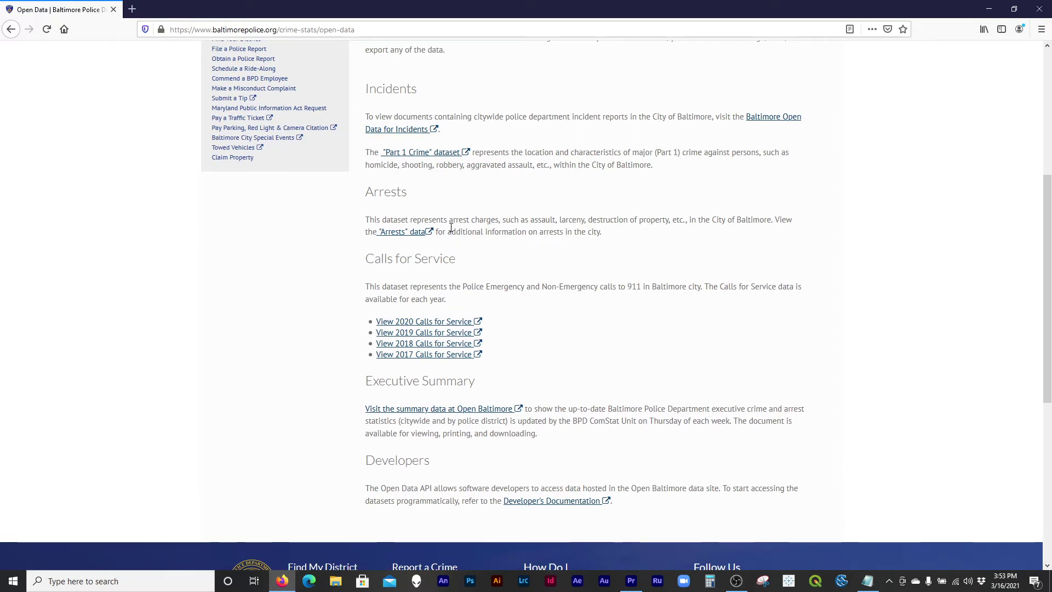
double_click(390, 192)
left_click(398, 203)
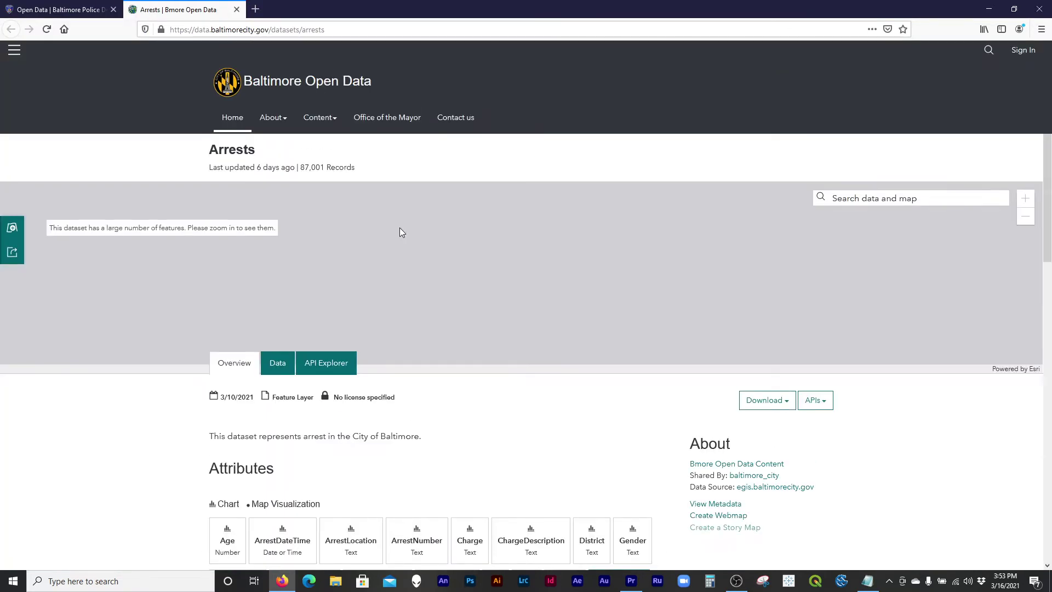
Step: In the Arrests dataset, check the Download format options, then show the Data tab's records table
scroll(594, 429, "down", 2)
scroll(594, 428, "down", 2)
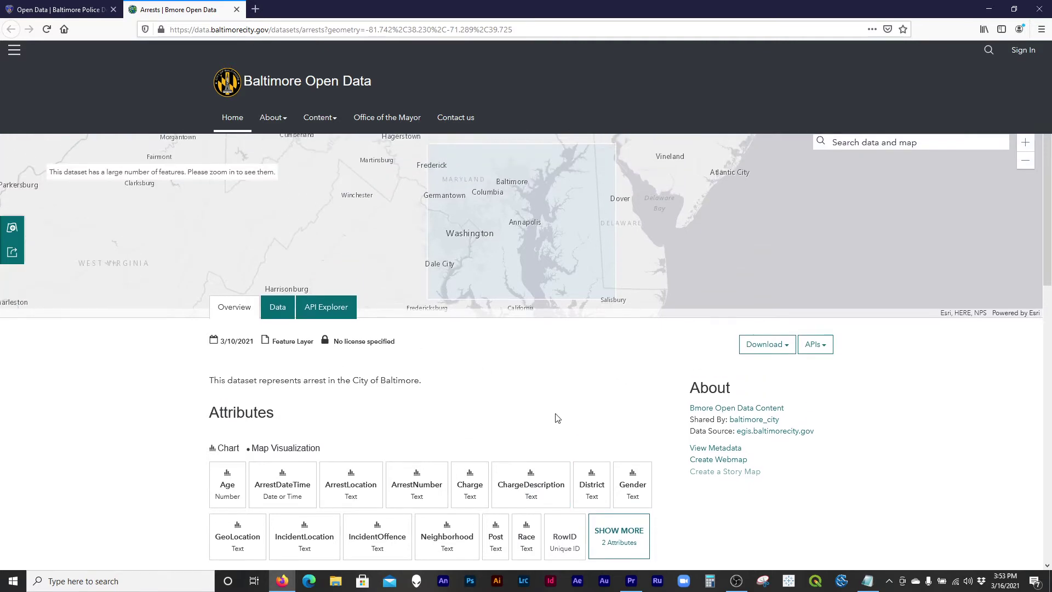
left_click(789, 351)
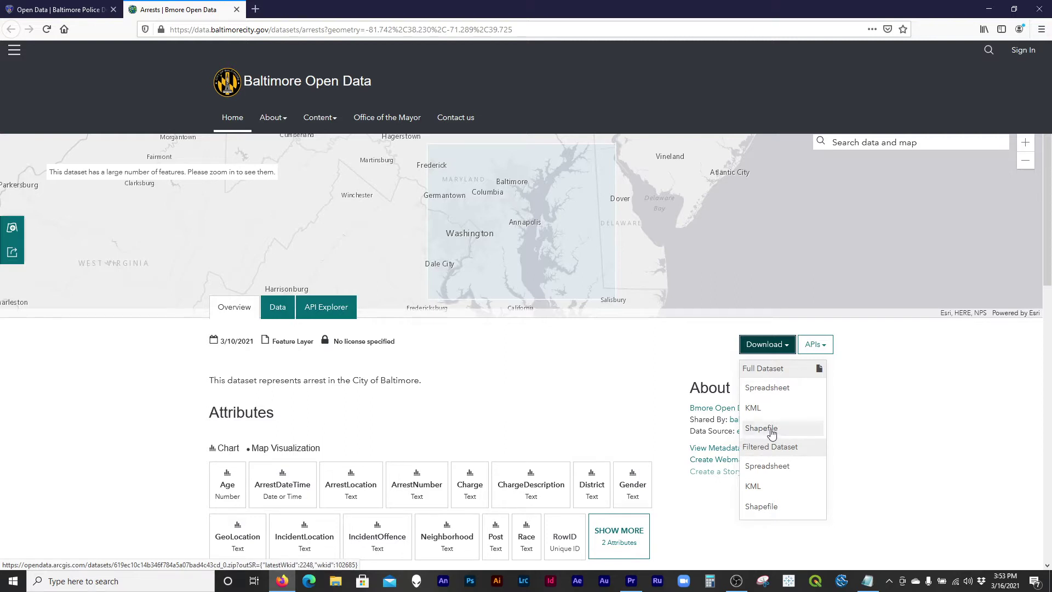
left_click(492, 384)
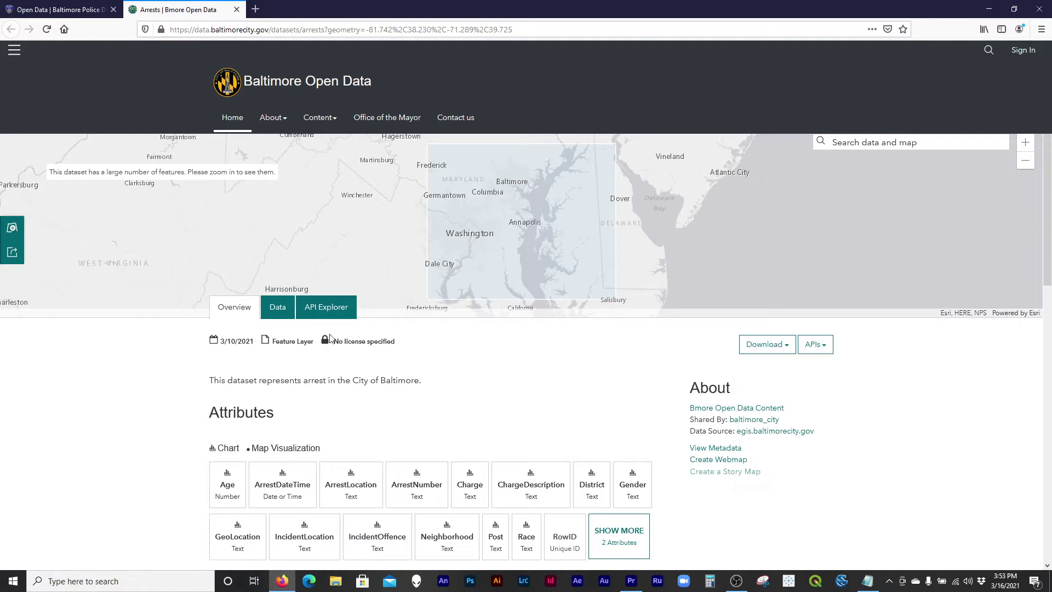
left_click(277, 310)
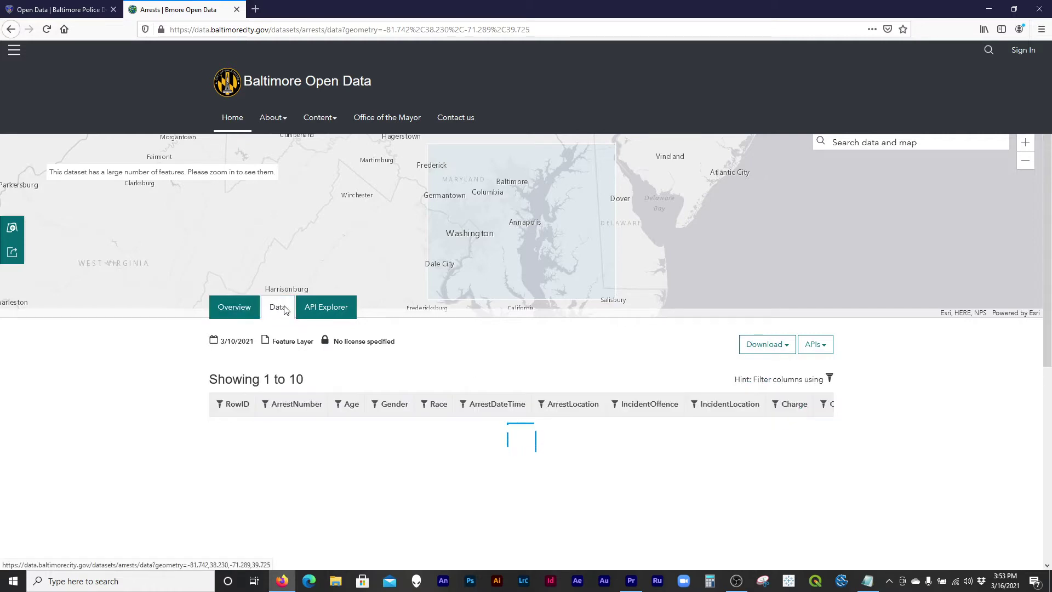
Step: Scroll through the arrests table and highlight its 87,028 total record count
scroll(805, 399, "down", 2)
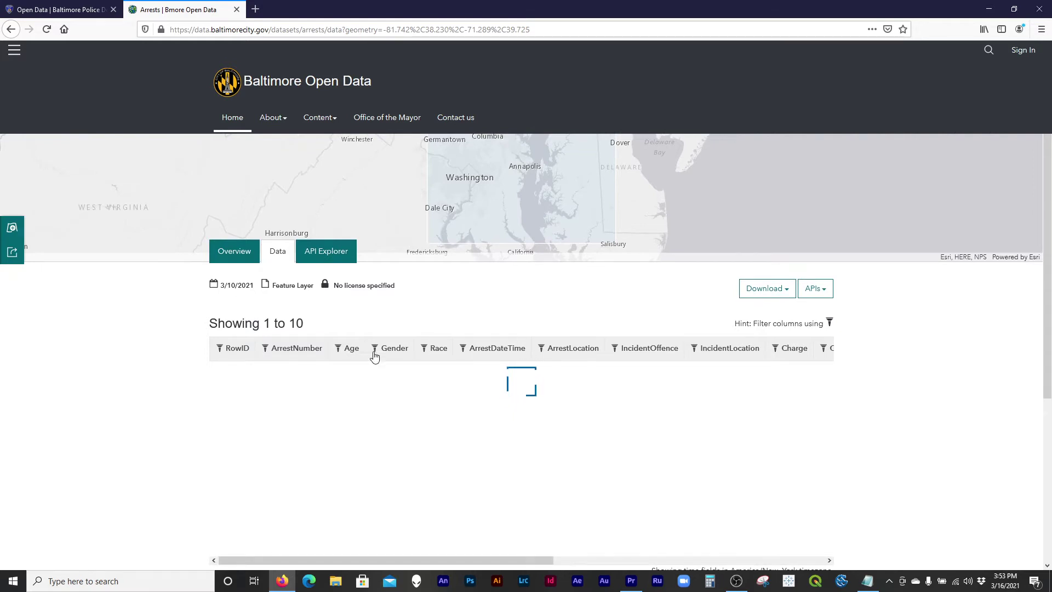
scroll(888, 374, "down", 2)
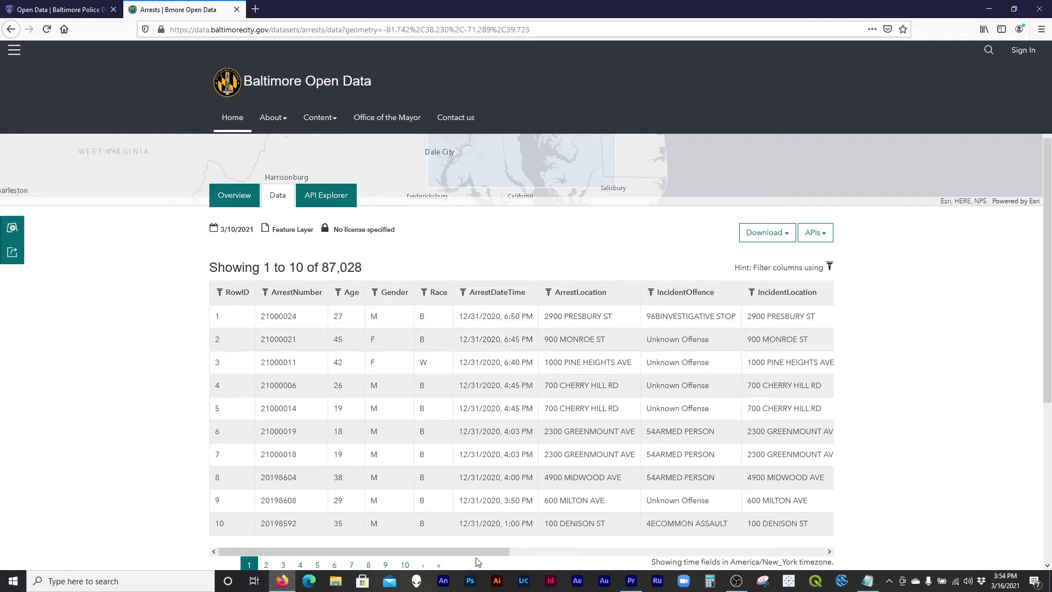
left_click_drag(471, 552, 792, 563)
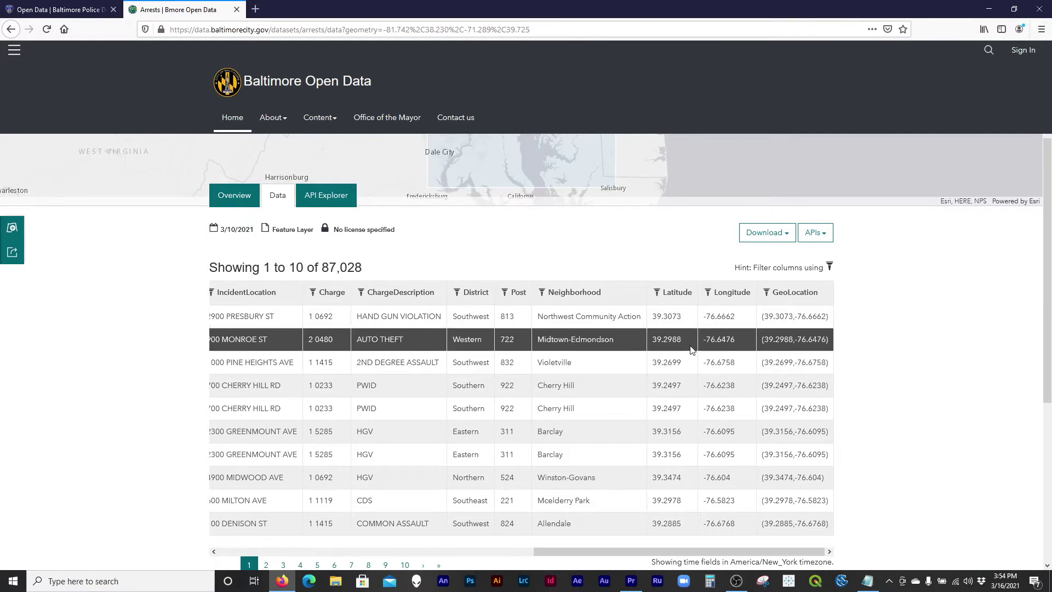
left_click_drag(659, 551, 632, 553)
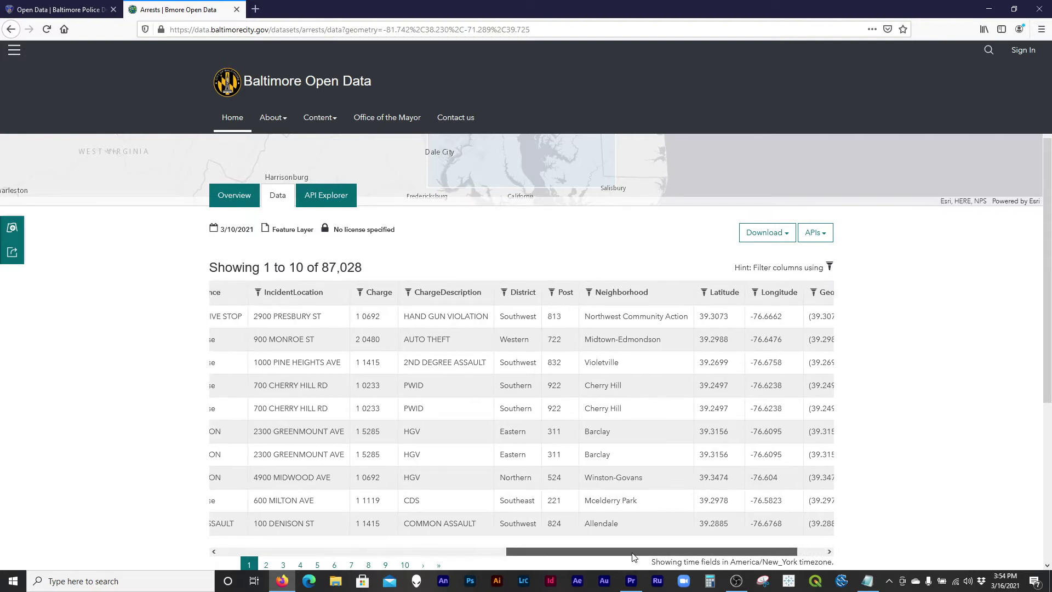
left_click_drag(633, 553, 328, 558)
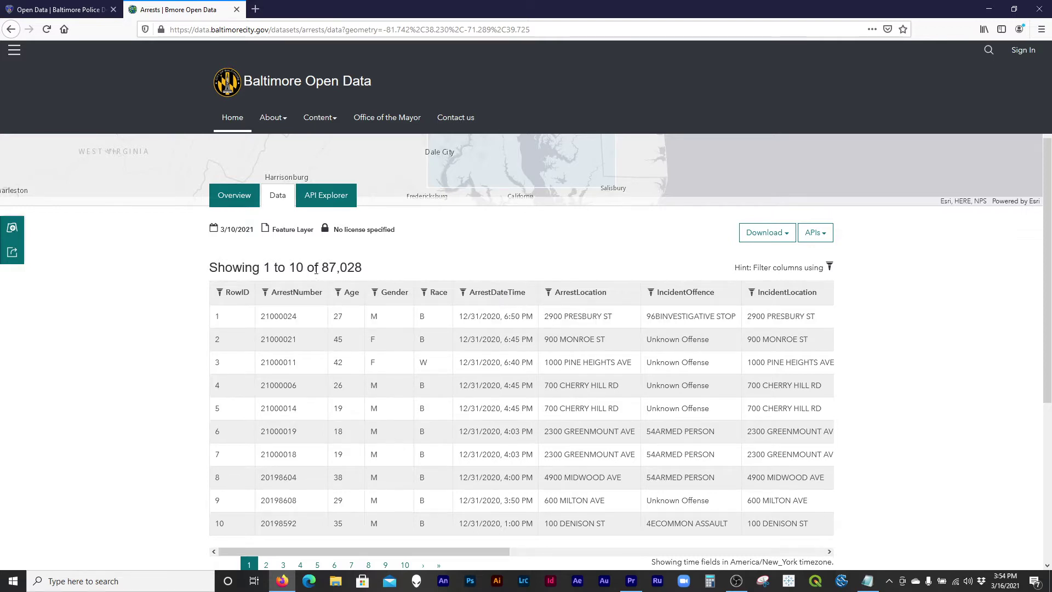
mouse_move(322, 268)
left_mouse_down()
mouse_move(363, 271)
mouse_move(339, 274)
left_mouse_up()
left_click(357, 262)
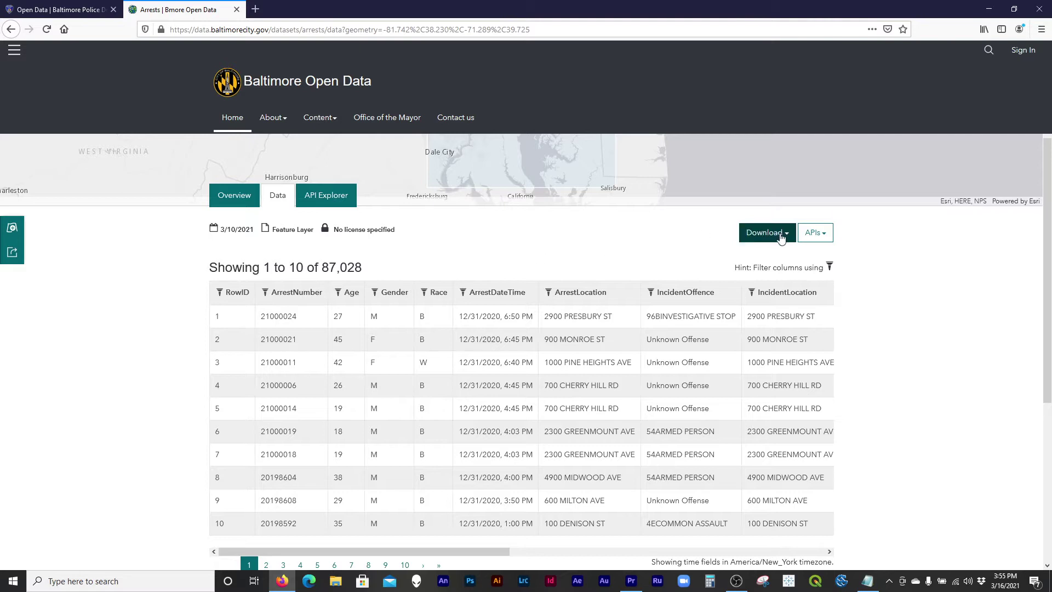
Step: Sort the arrests by ArrestDateTime descending so the 3/15/2021 arrests come first
left_click(491, 297)
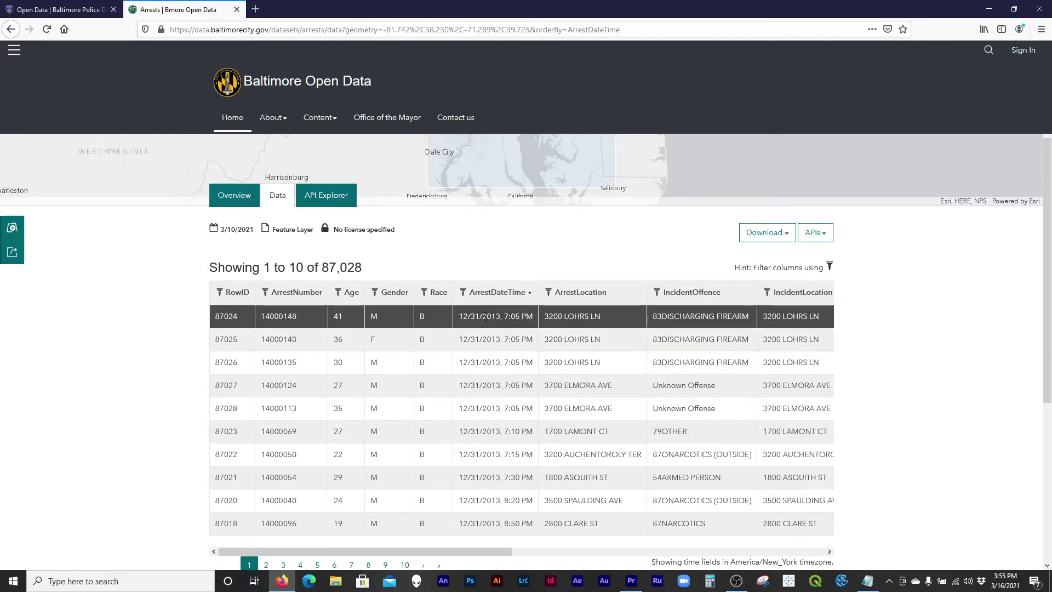
left_click(504, 298)
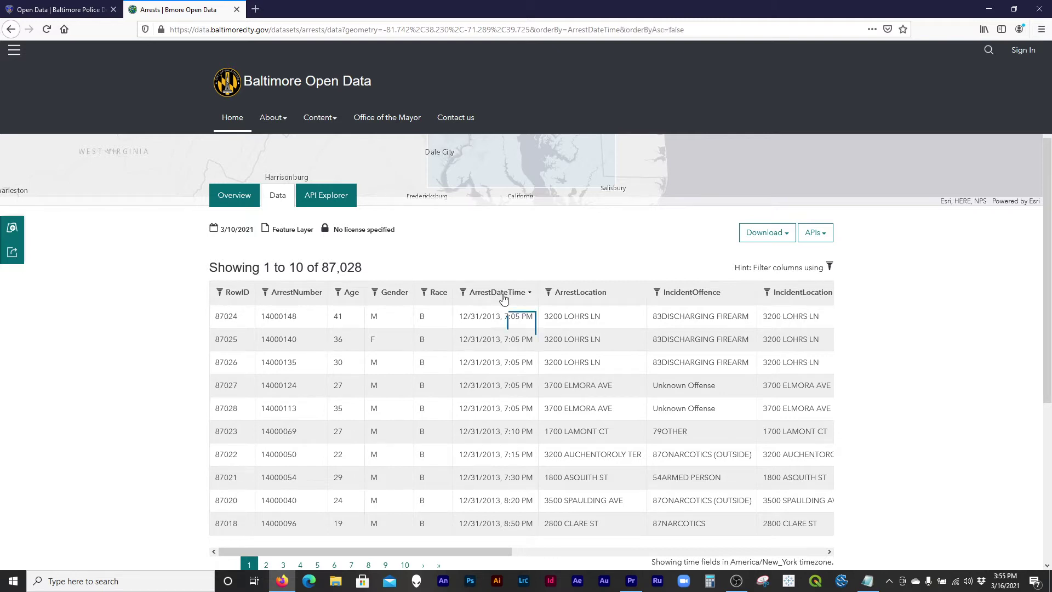
left_click(789, 239)
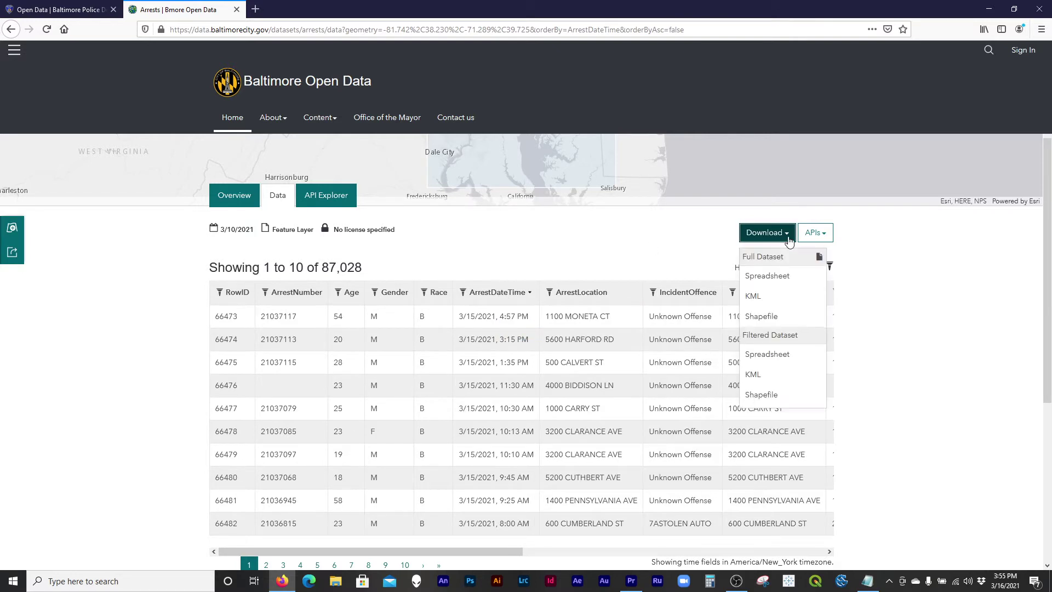
Step: Download the full Arrests dataset as a shapefile and drag Arrests.zip onto the desktop
left_click(770, 322)
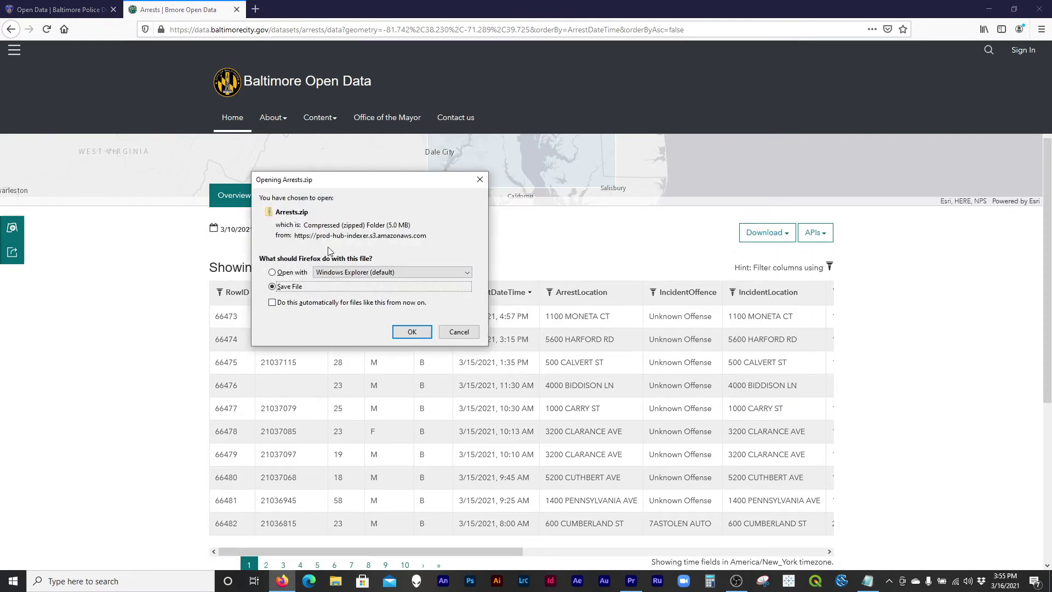
left_click(412, 333)
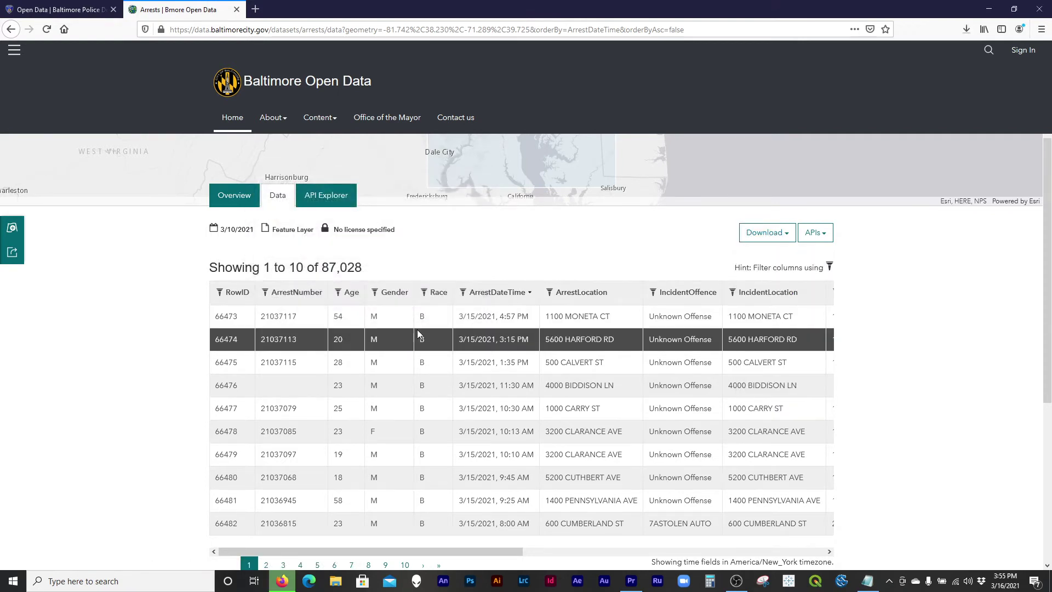
double_click(728, 7)
left_click_drag(726, 26, 601, 51)
left_click(781, 66)
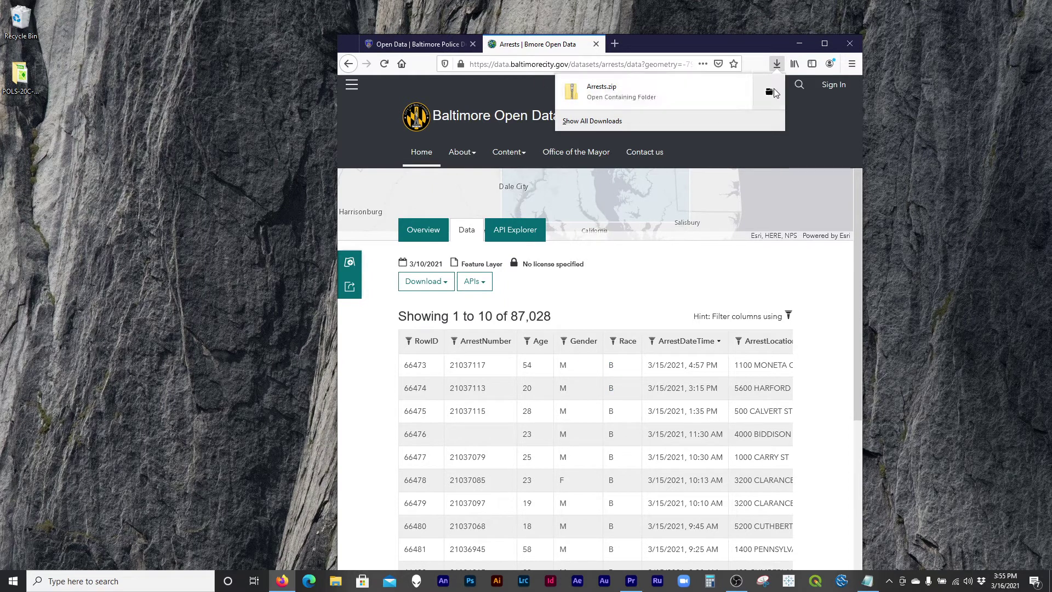
left_click_drag(630, 94, 148, 143)
Step: Place Arrests.zip beside the project folder and open POLS-20C-GIS_Week3\01-Data
left_click_drag(115, 90, 83, 82)
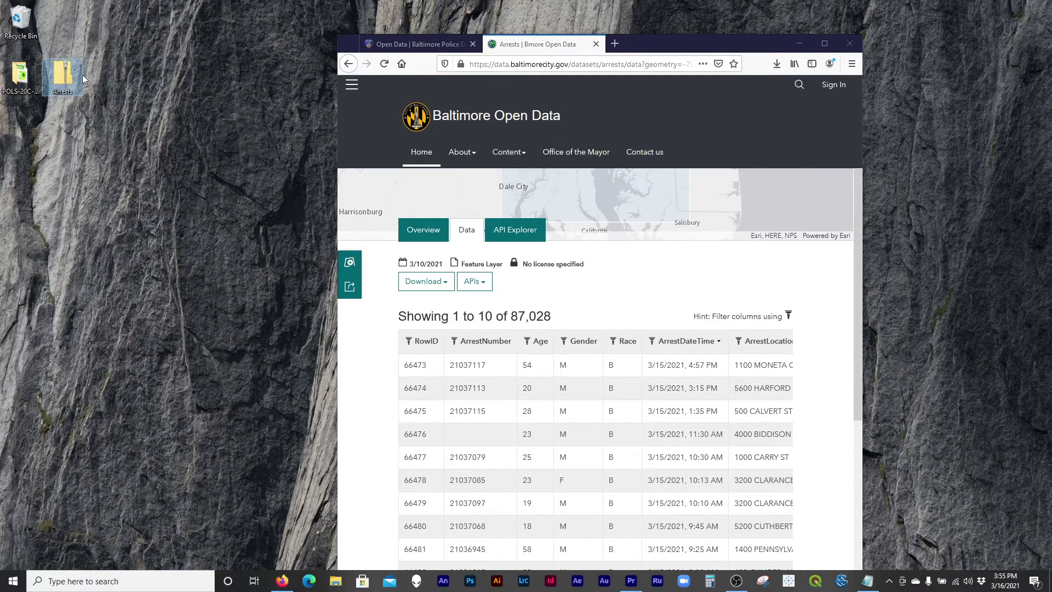
key("super+d")
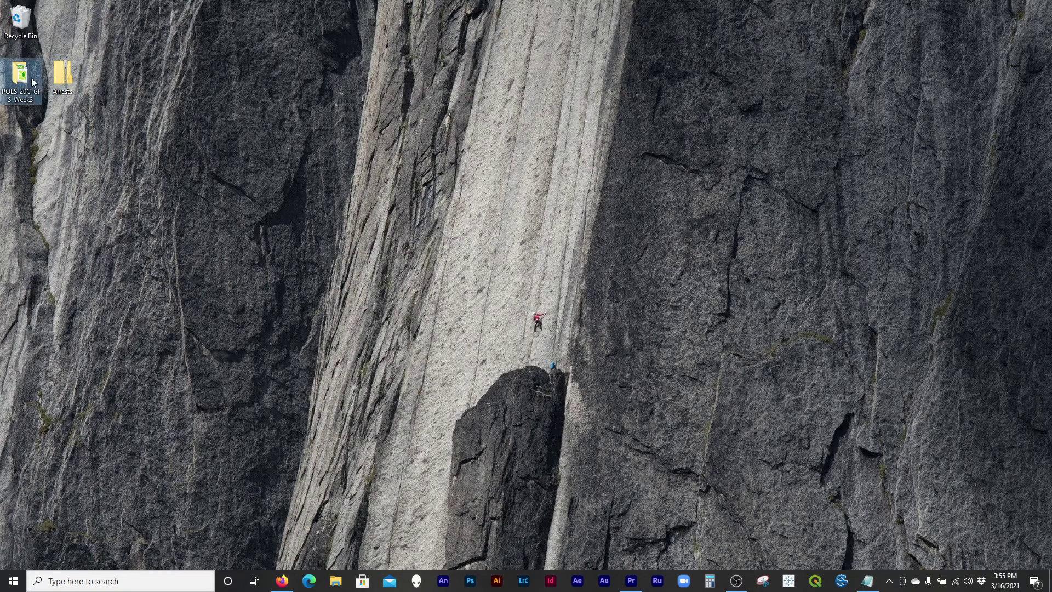
double_click(31, 78)
left_click_drag(257, 24, 434, 26)
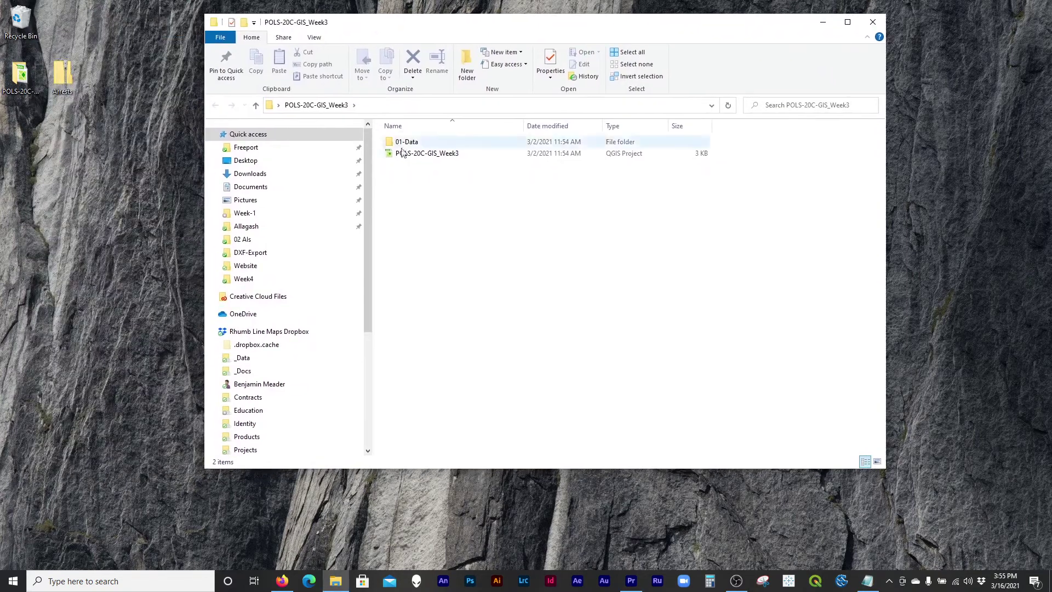
double_click(410, 143)
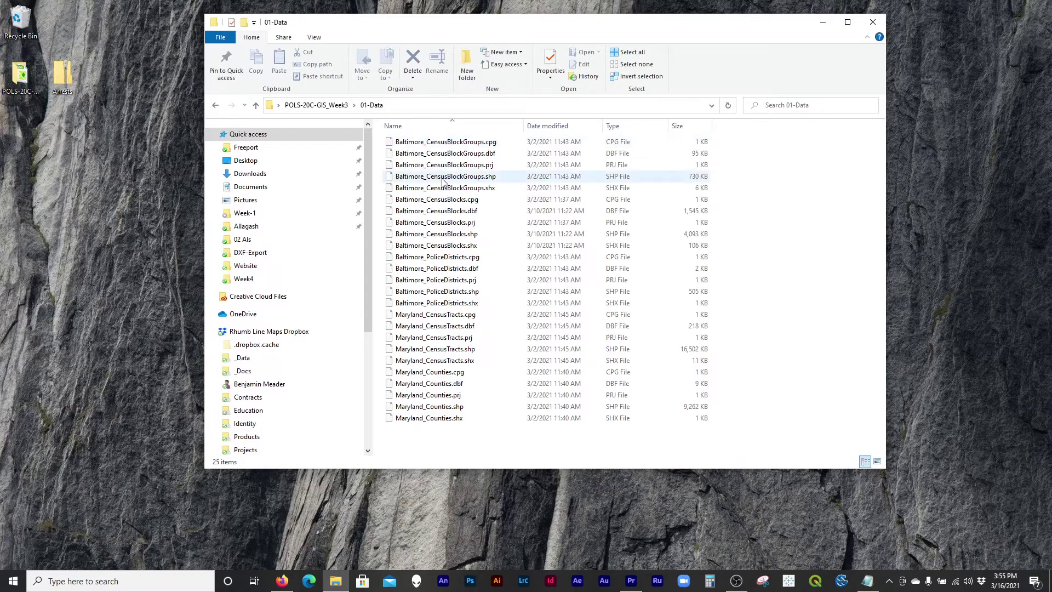
Step: Open Arrests.zip and copy its five shapefile files into the 01-Data folder
double_click(64, 78)
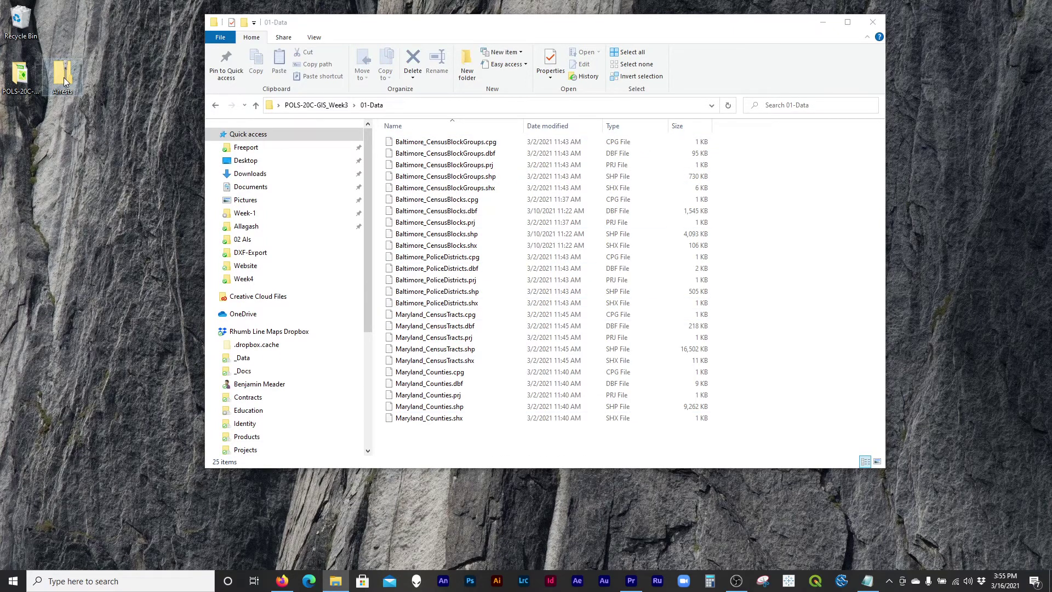
left_click_drag(471, 33, 890, 23)
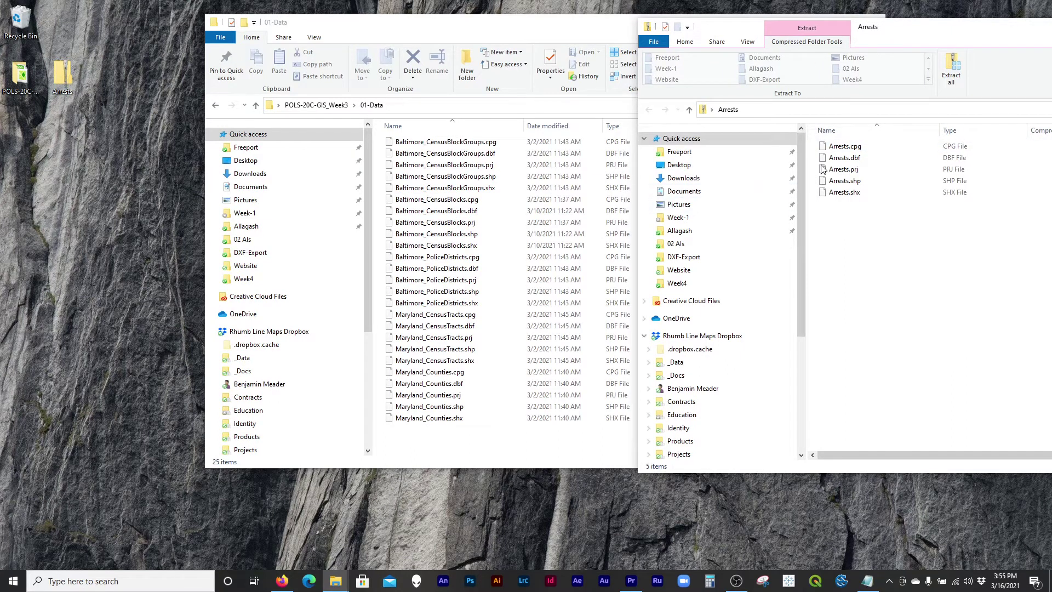
left_click(846, 147)
left_click(852, 196, "shift")
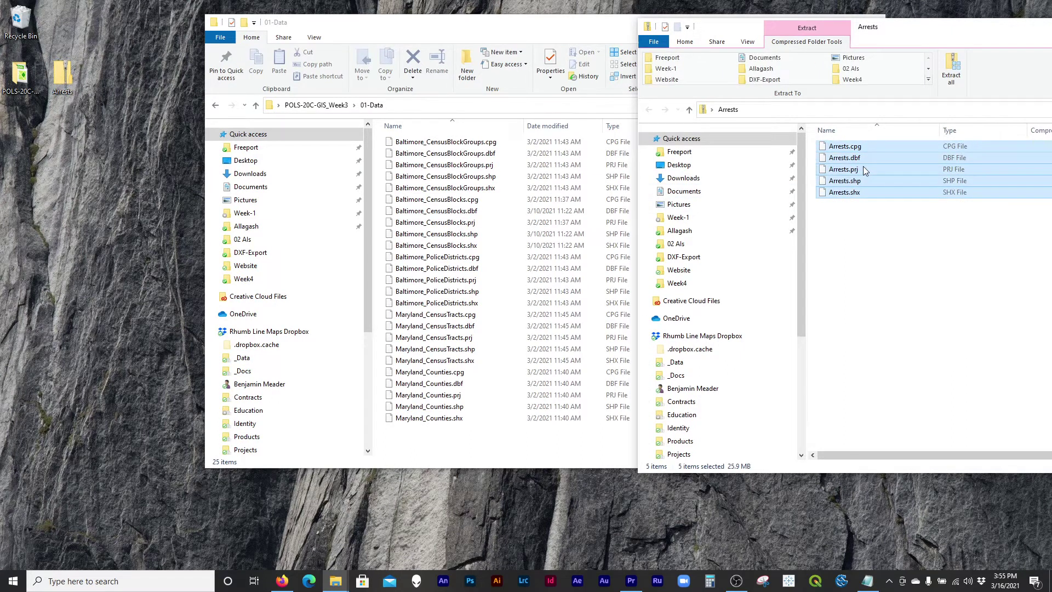
left_click_drag(866, 171, 431, 440)
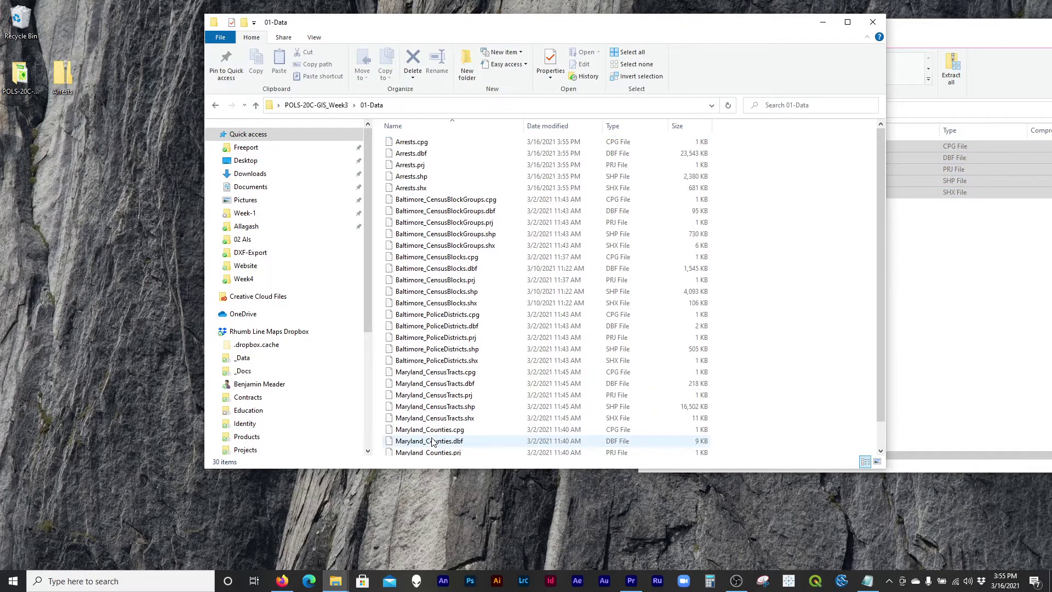
left_click_drag(949, 36, 582, 61)
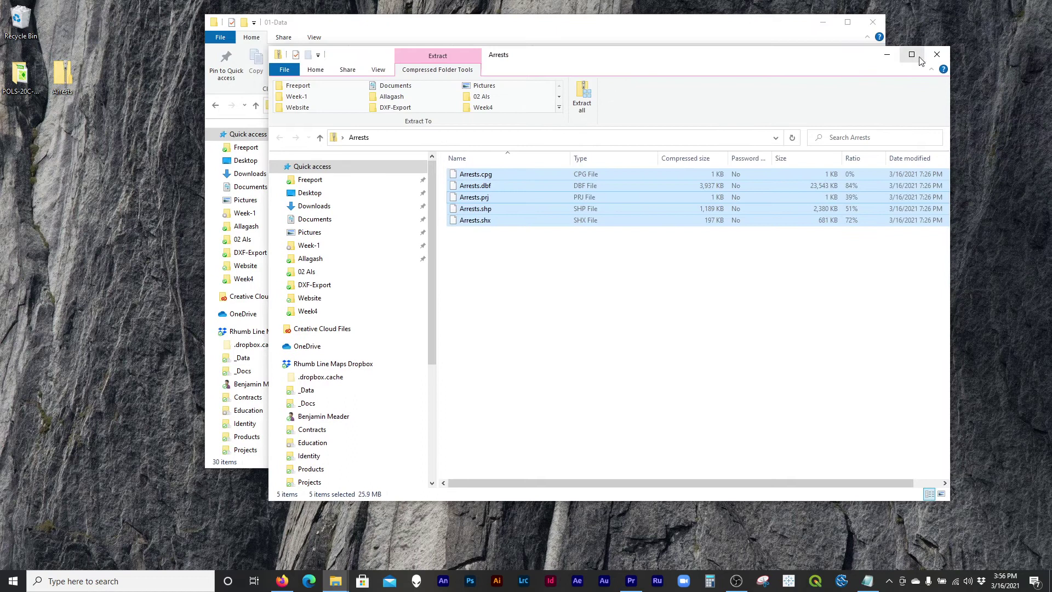
left_click(938, 52)
Step: Reopen Arrests.zip, reselect its five files to check them, and close the zip window
left_click(77, 75)
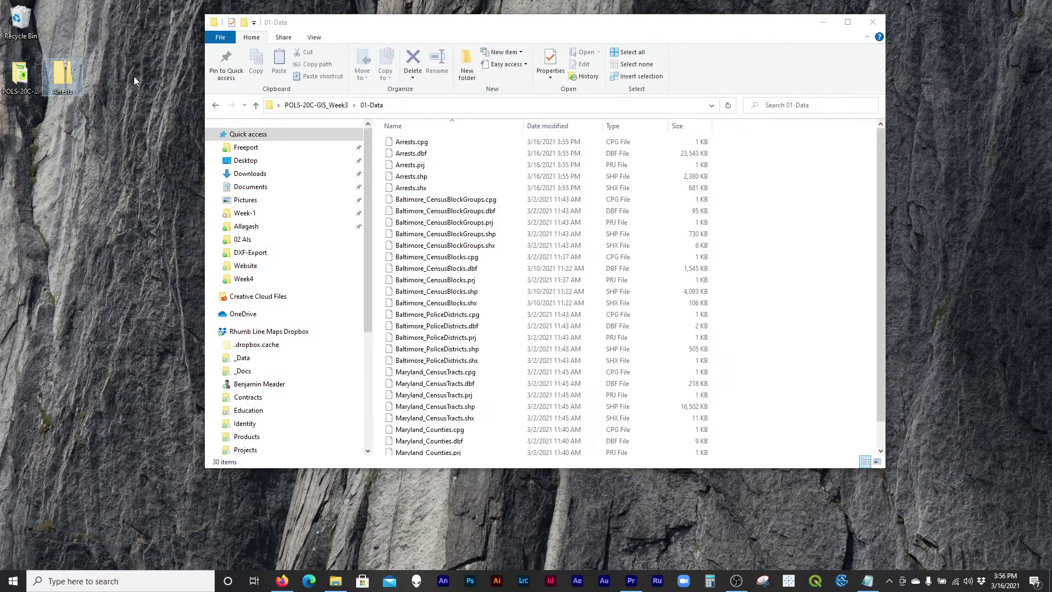
right_click(63, 77)
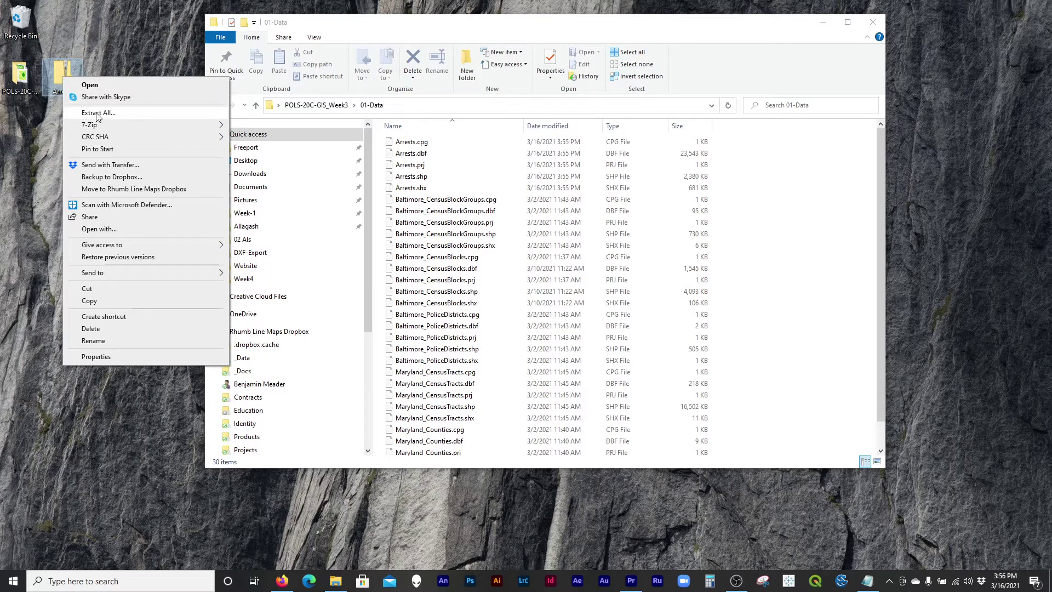
left_click(109, 61)
double_click(64, 74)
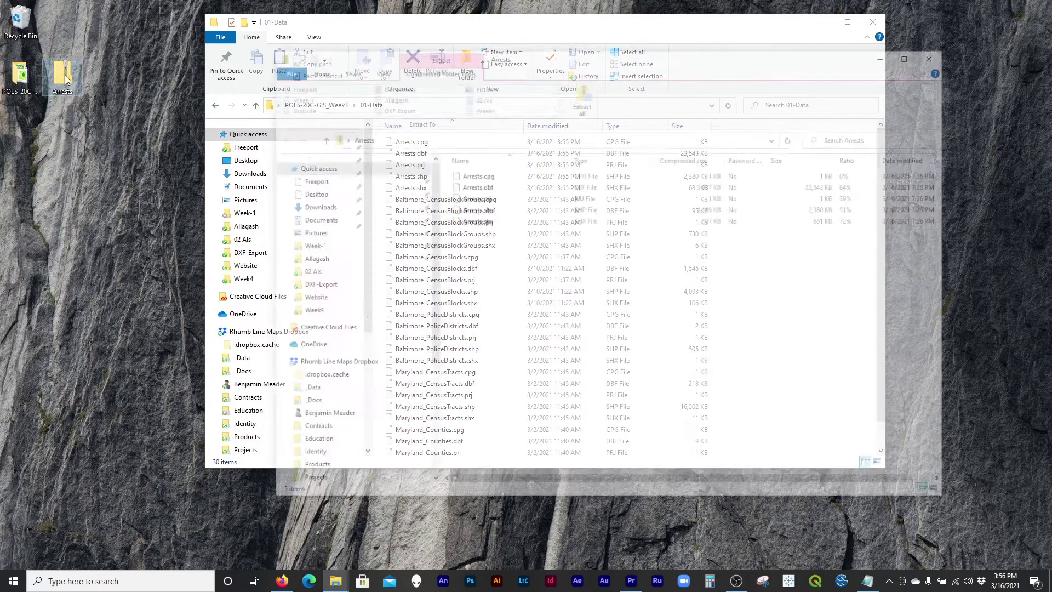
left_click_drag(586, 61, 846, 50)
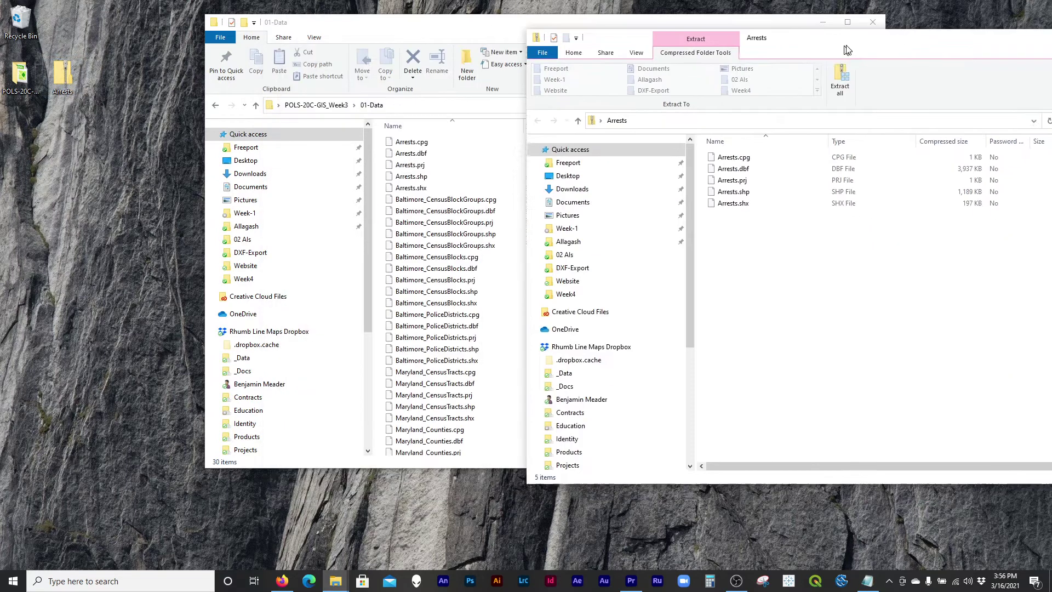
left_click_drag(775, 146, 784, 187)
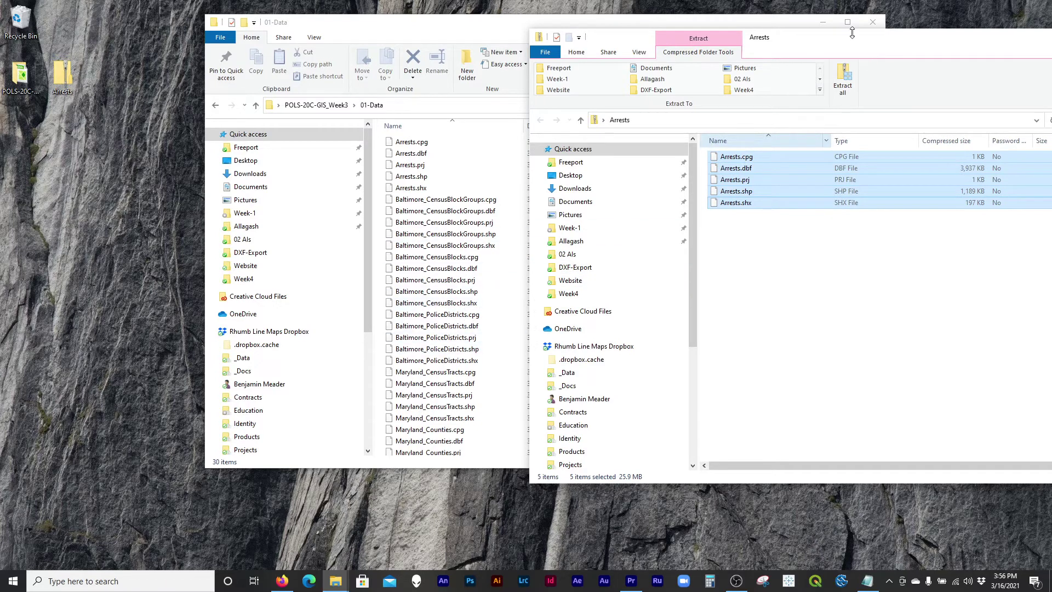
left_click_drag(852, 33, 604, 69)
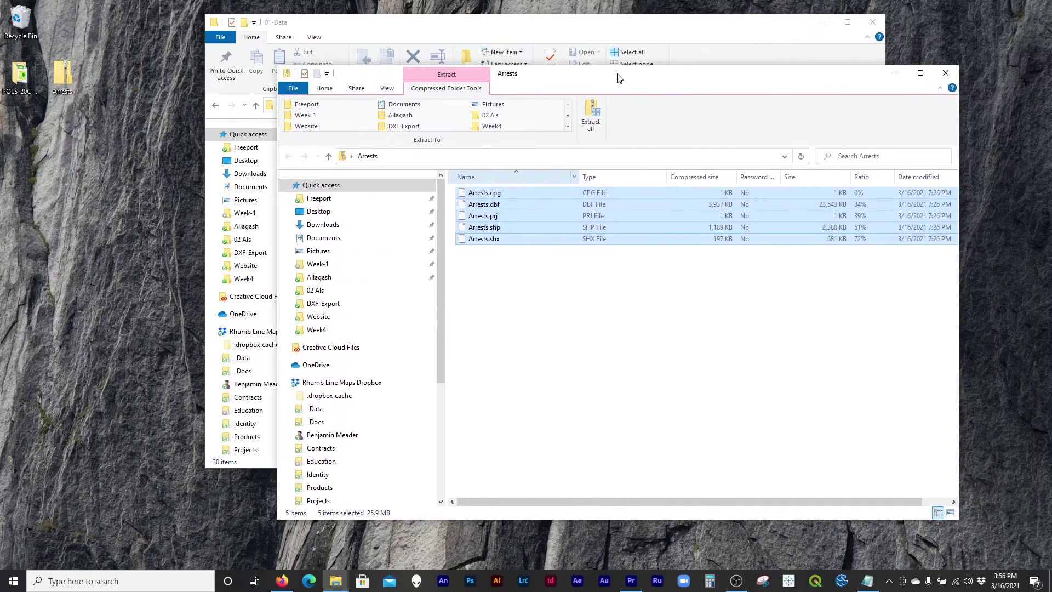
left_click(950, 72)
Step: Go up to POLS-20C-GIS_Week3 and launch its QGIS project, then select Project Home
scroll(658, 241, "down", 1)
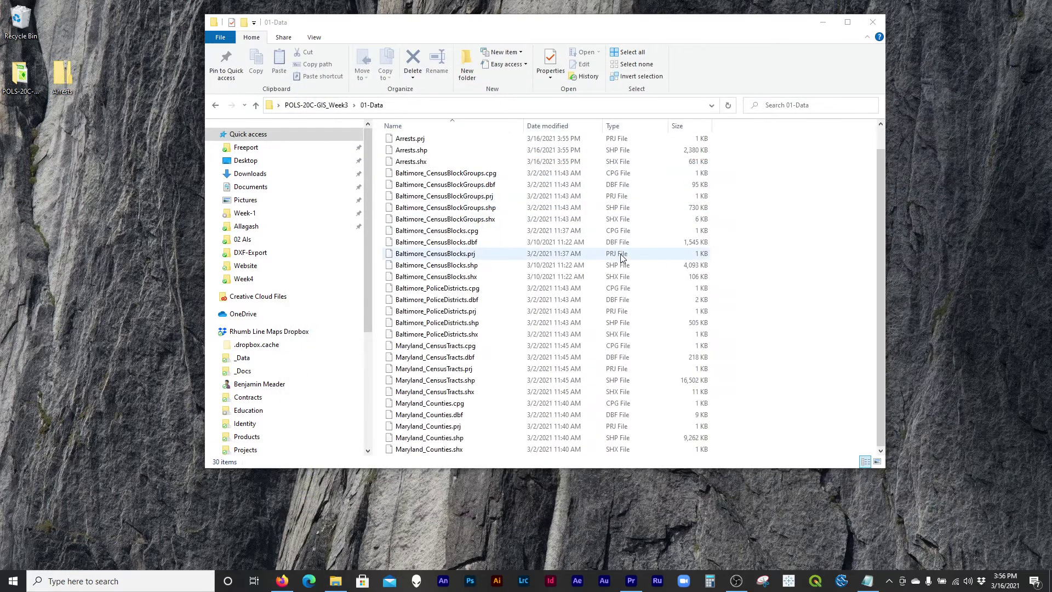
scroll(603, 230, "up", 1)
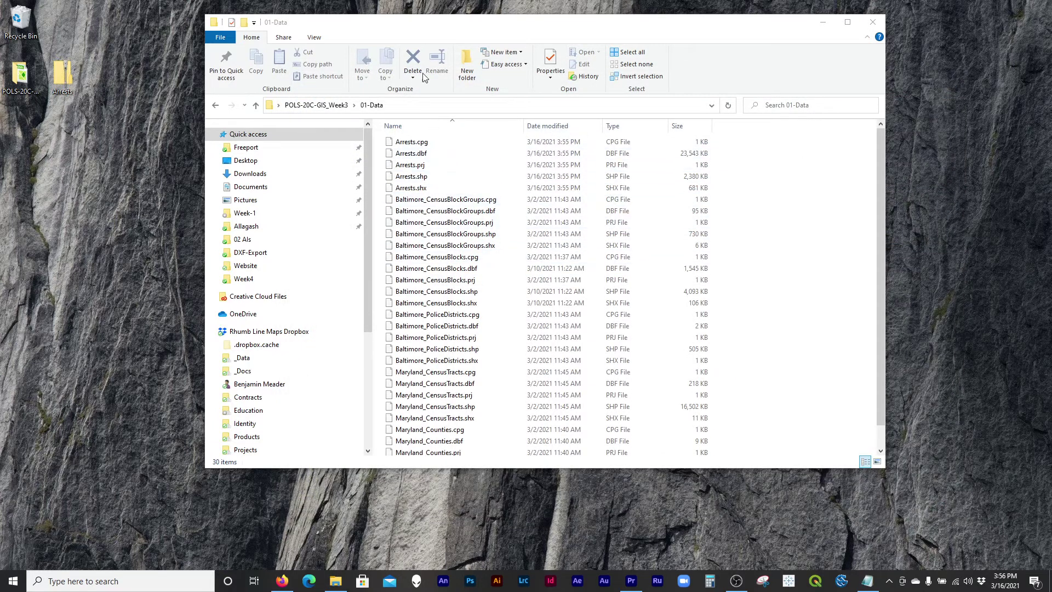
scroll(665, 255, "down", 1)
scroll(665, 255, "up", 1)
left_click(316, 105)
left_click(445, 156)
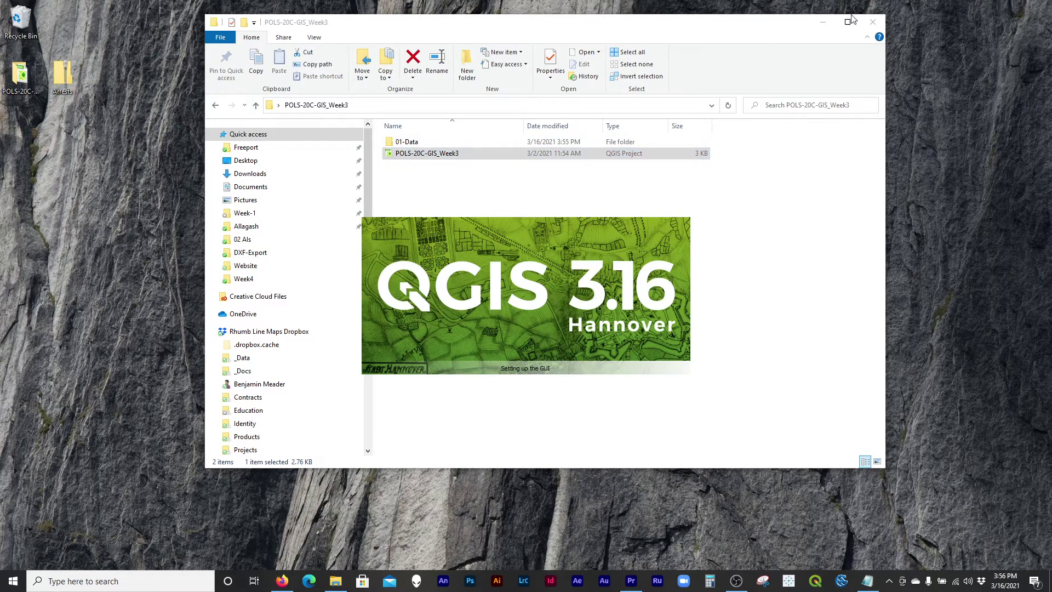
left_click(823, 24)
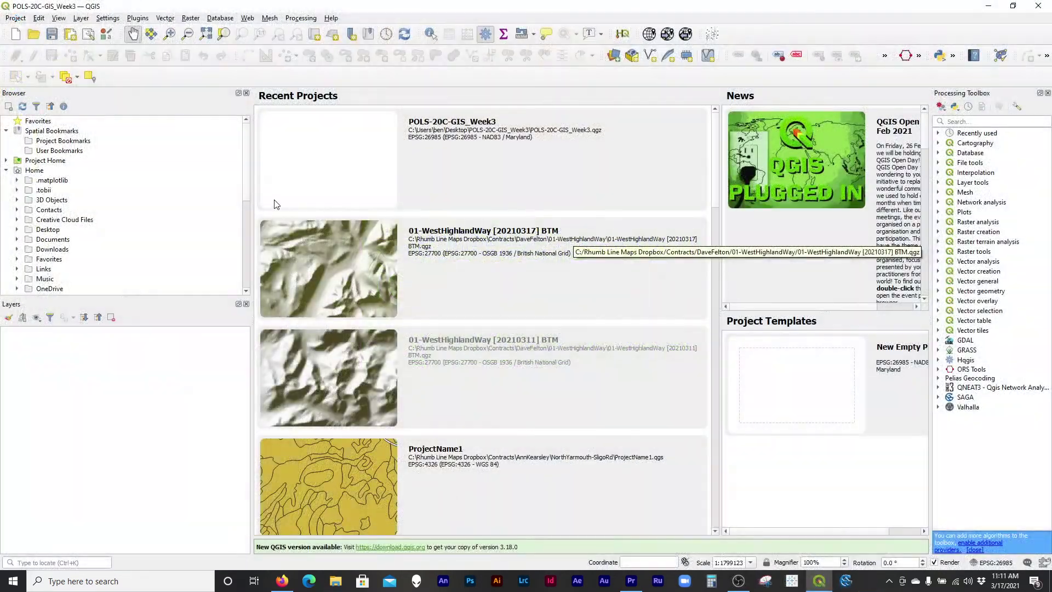
left_click(49, 159)
Step: Expand Project Home > 01-Data and add Baltimore_CensusBlocks.shp as a map layer
left_click(7, 161)
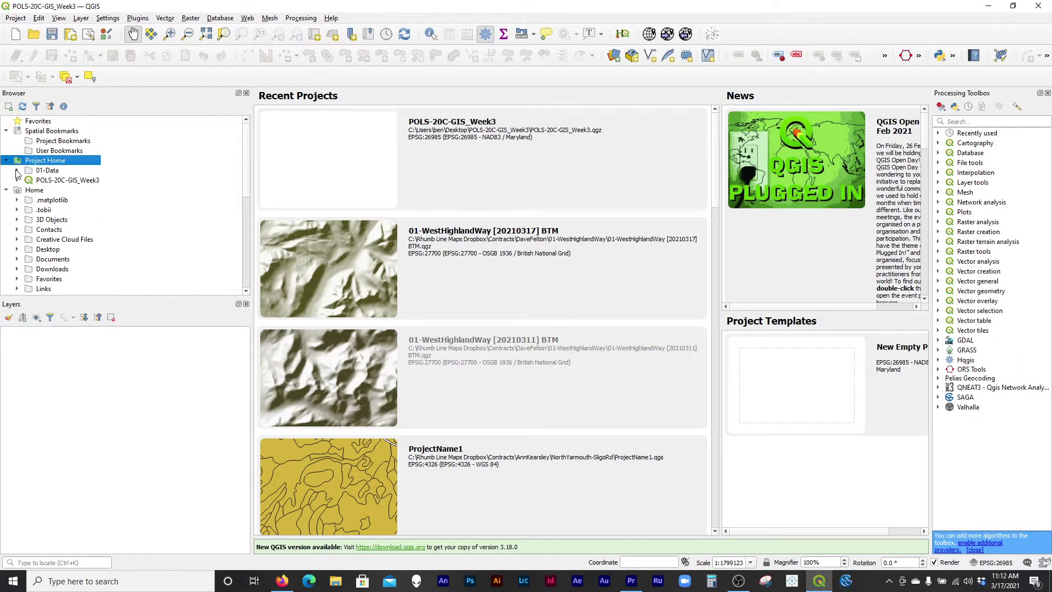
left_click(17, 171)
left_click(88, 191)
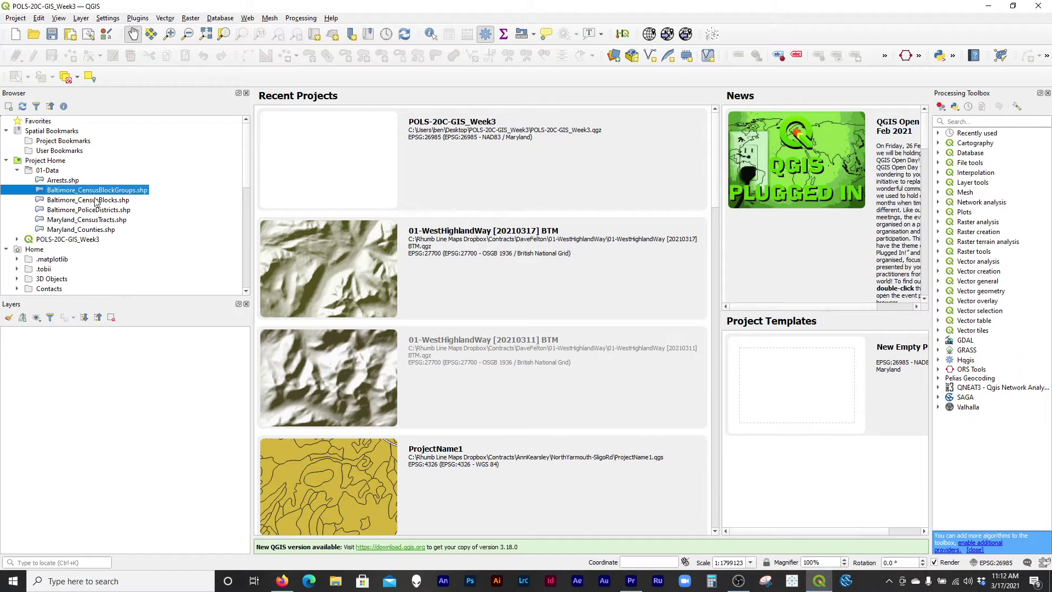
left_click(94, 201)
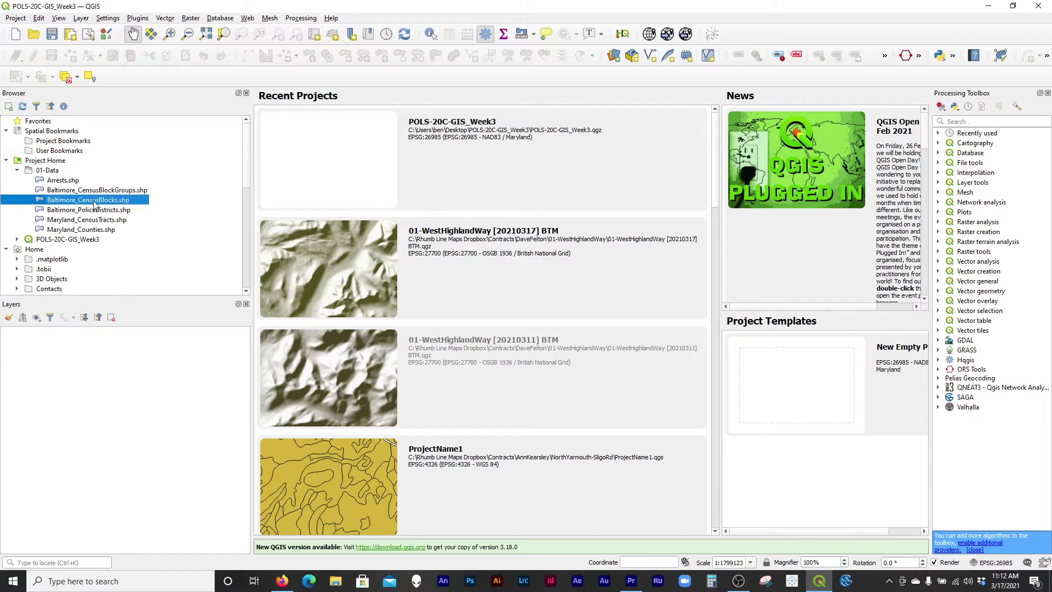
double_click(89, 200)
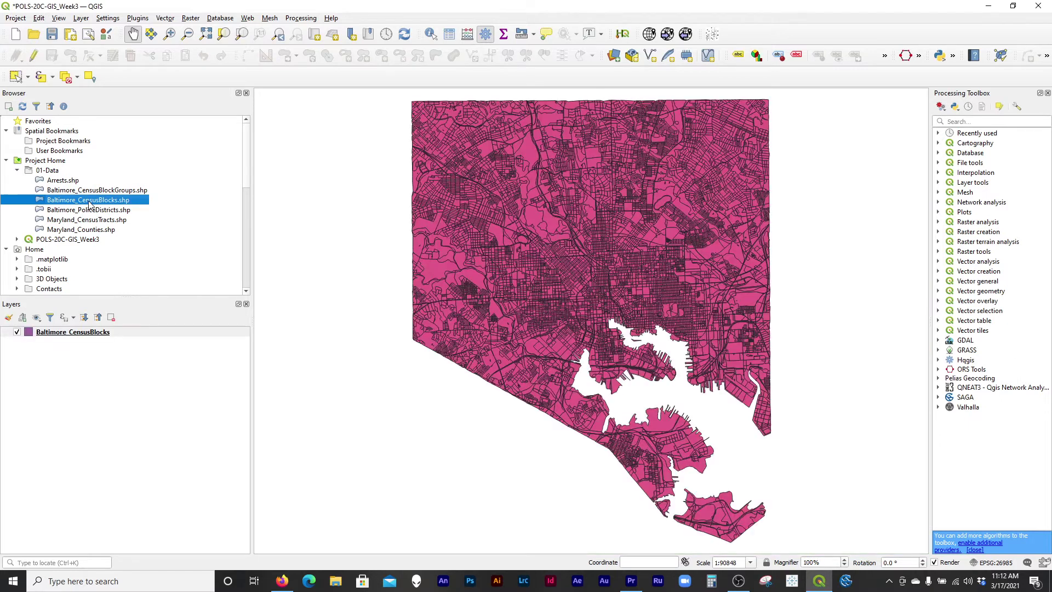
left_click_drag(572, 236, 564, 242)
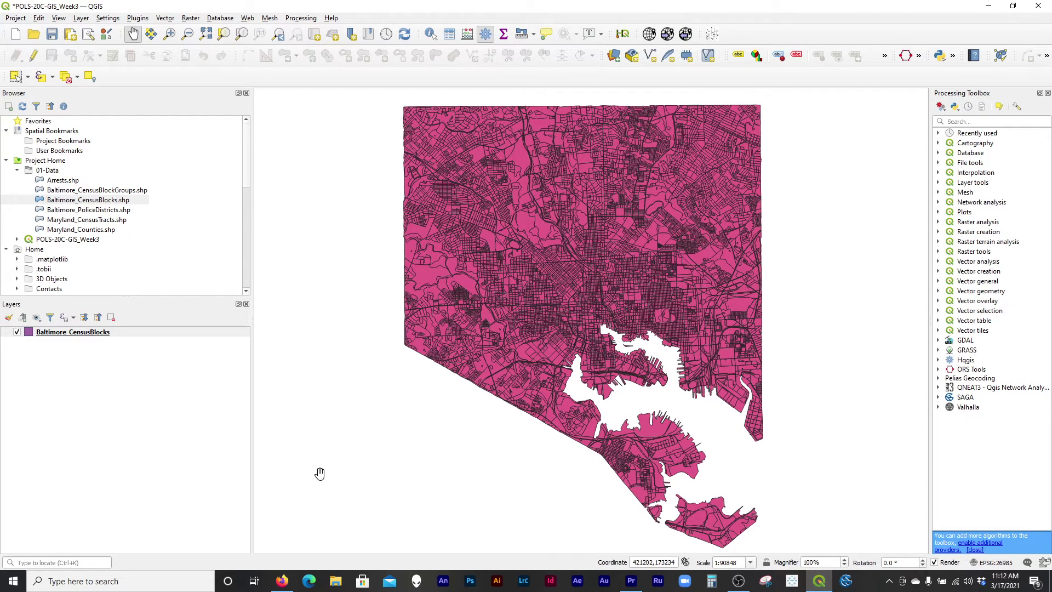
left_click_drag(498, 341, 481, 339)
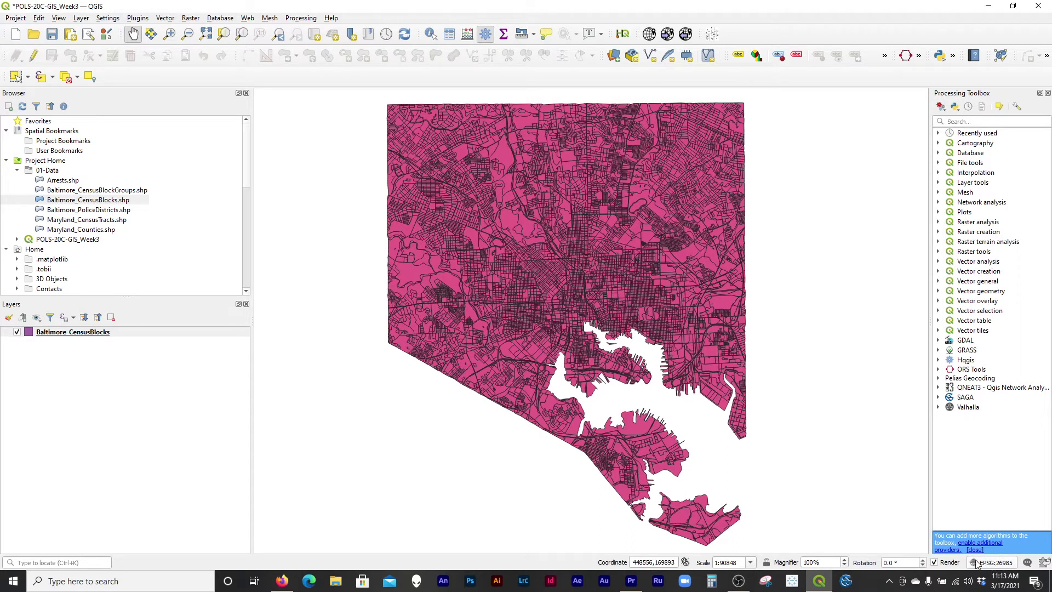
left_click(101, 334)
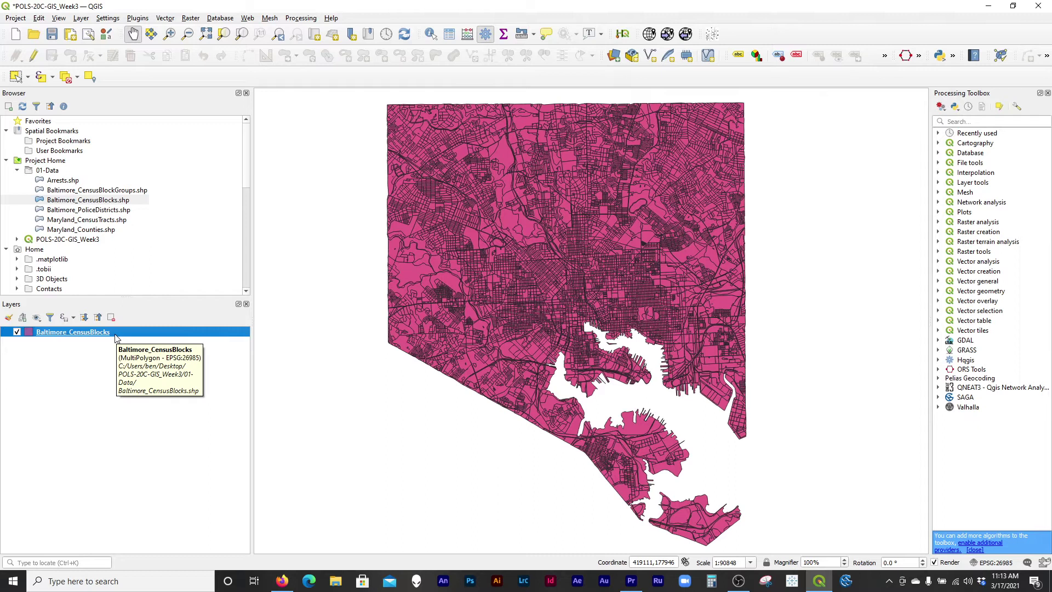
Step: Add Baltimore_PoliceDistricts.shp and then Arrests.shp from the Browser as layers
double_click(99, 211)
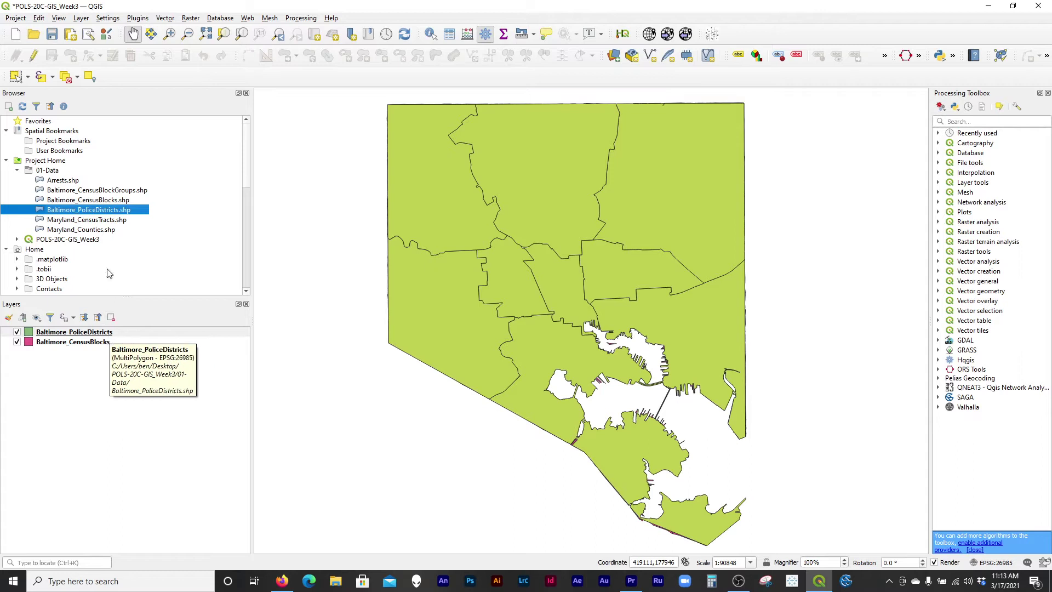
left_click(62, 182)
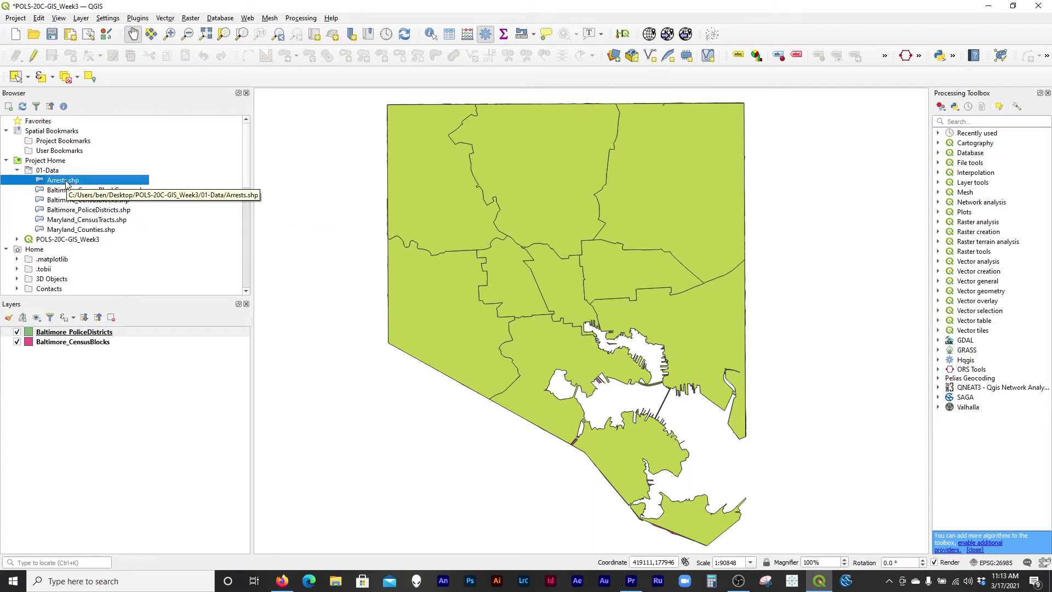
mouse_move(66, 183)
left_mouse_down()
mouse_move(405, 215)
mouse_move(44, 188)
mouse_move(60, 186)
left_mouse_up()
double_click(60, 181)
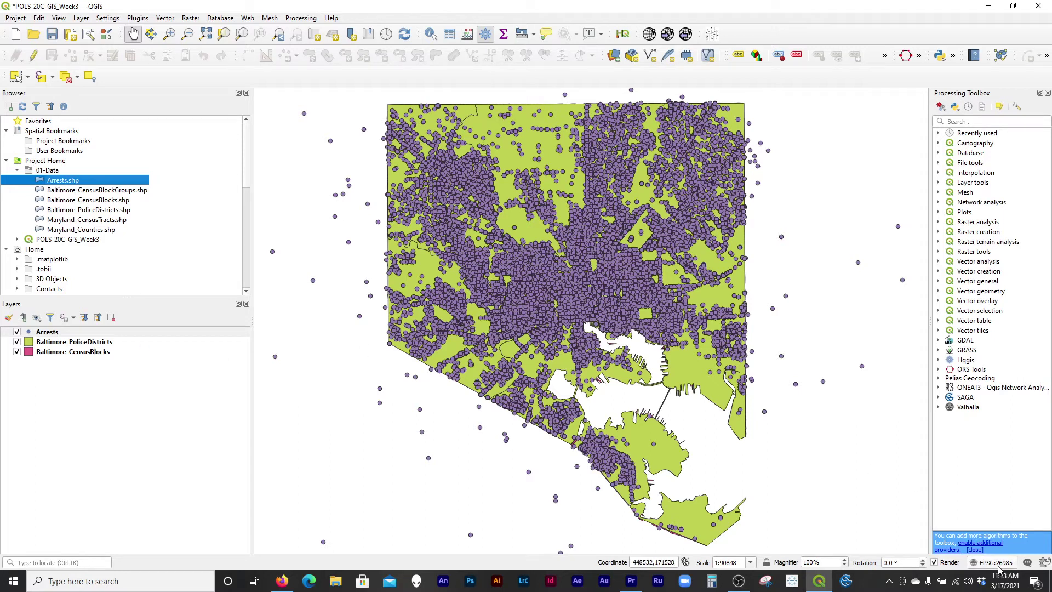
left_click(82, 342)
left_click(91, 351)
left_click(71, 333)
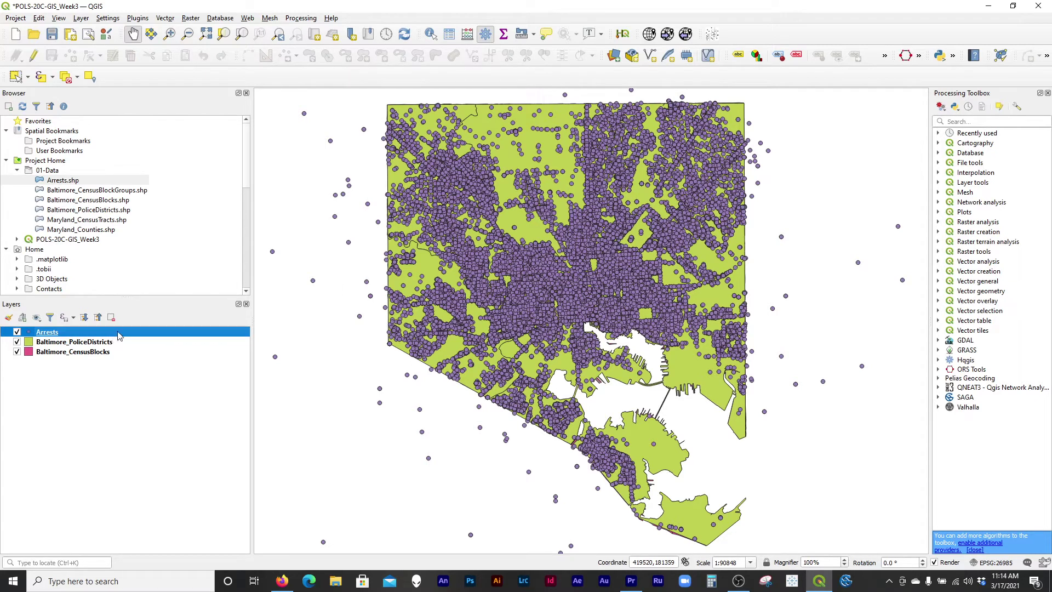
left_click(91, 343)
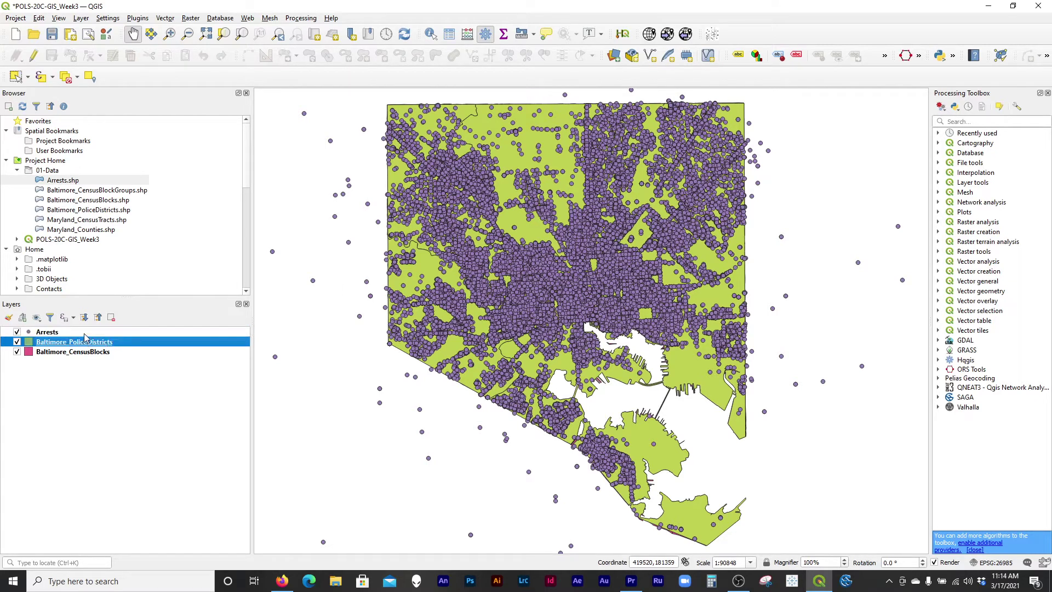
Step: Turn off Baltimore_PoliceDistricts and zoom in on arrest points over the pink census blocks
left_click(84, 334)
left_click(17, 342)
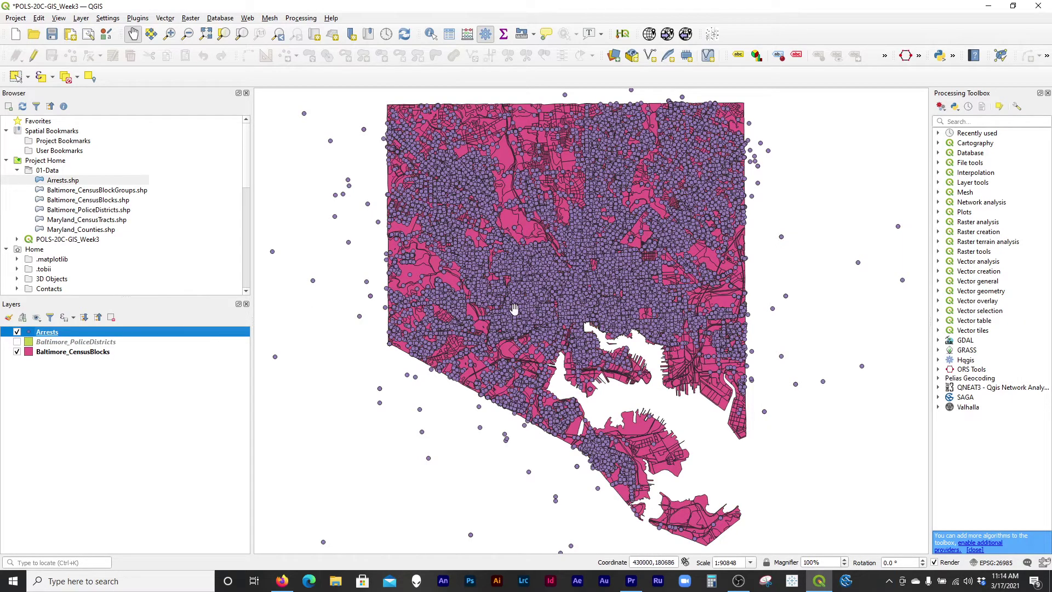
scroll(537, 302, "up", 2)
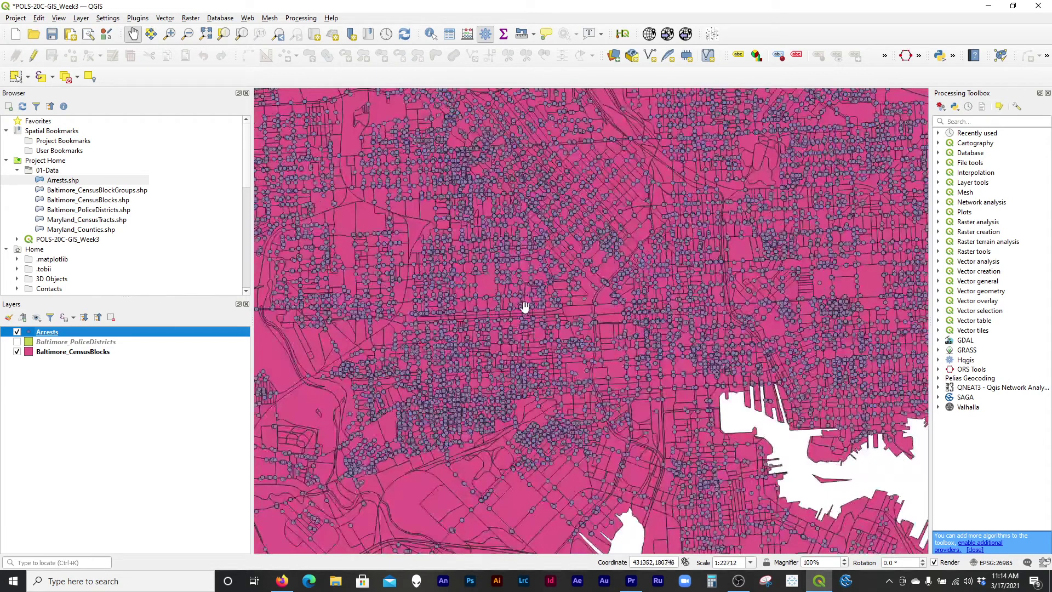
scroll(523, 296, "up", 1)
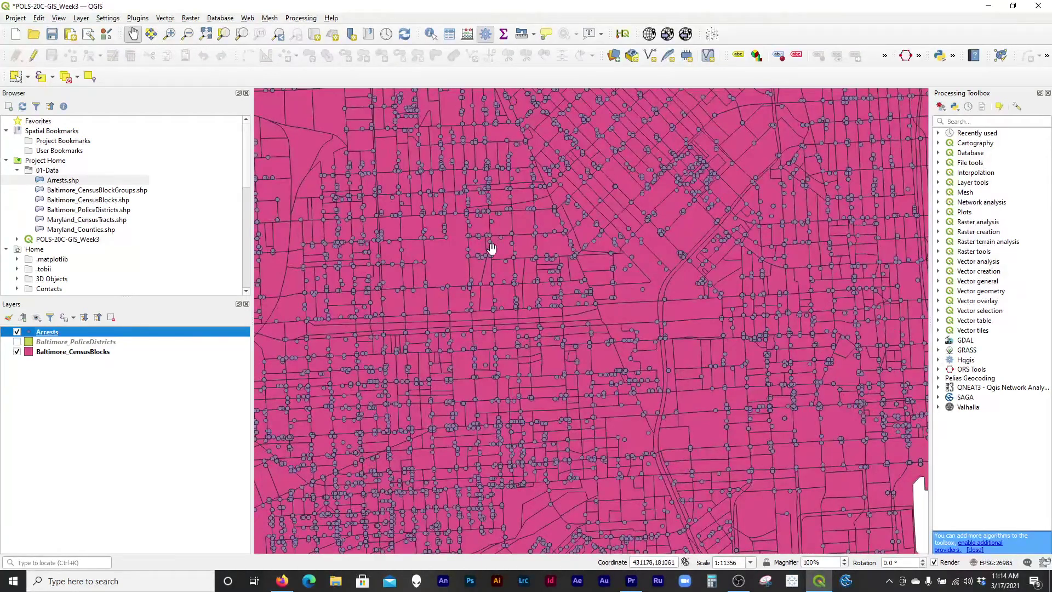
left_click_drag(657, 179, 624, 347)
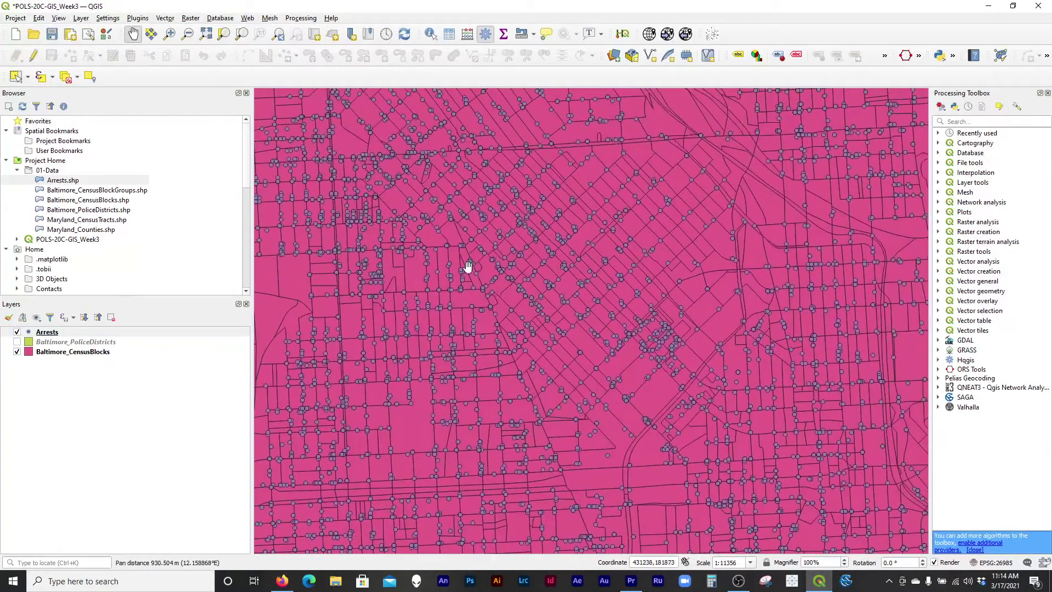
left_click_drag(347, 213, 493, 189)
left_click_drag(547, 307, 507, 287)
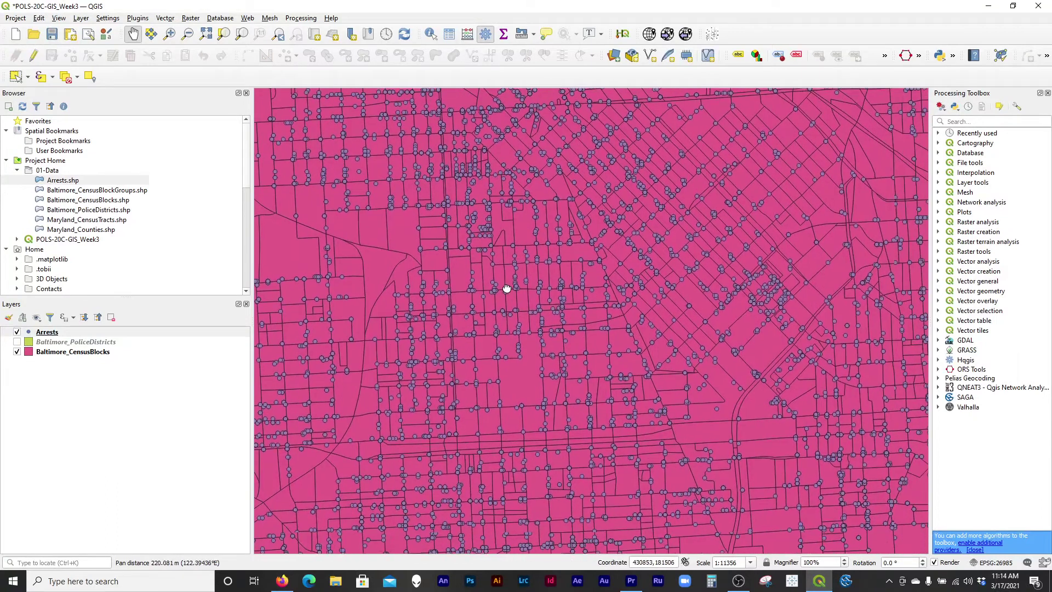
scroll(505, 280, "down", 1)
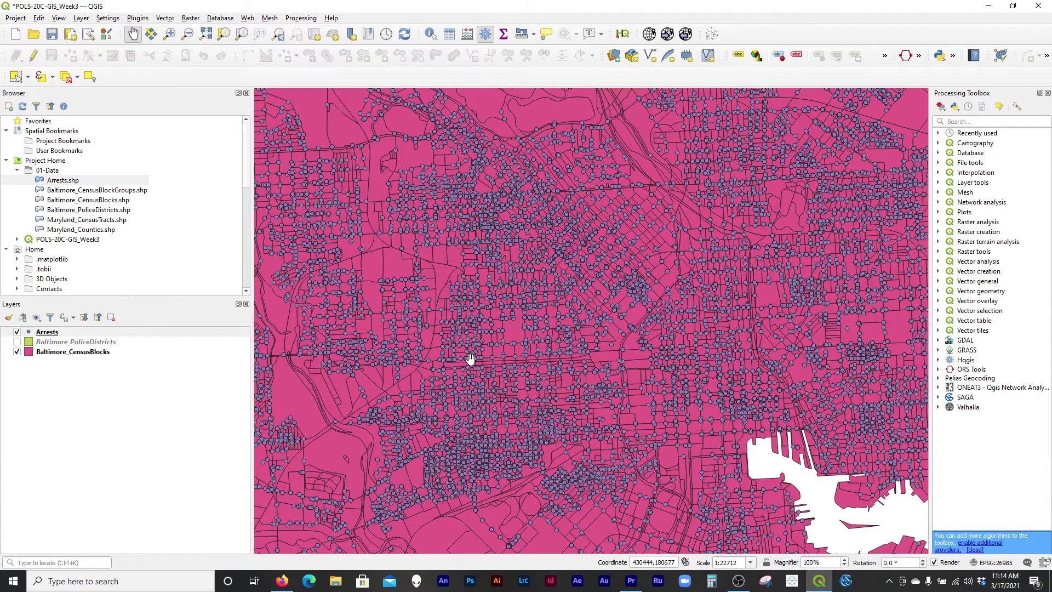
scroll(470, 359, "up", 2)
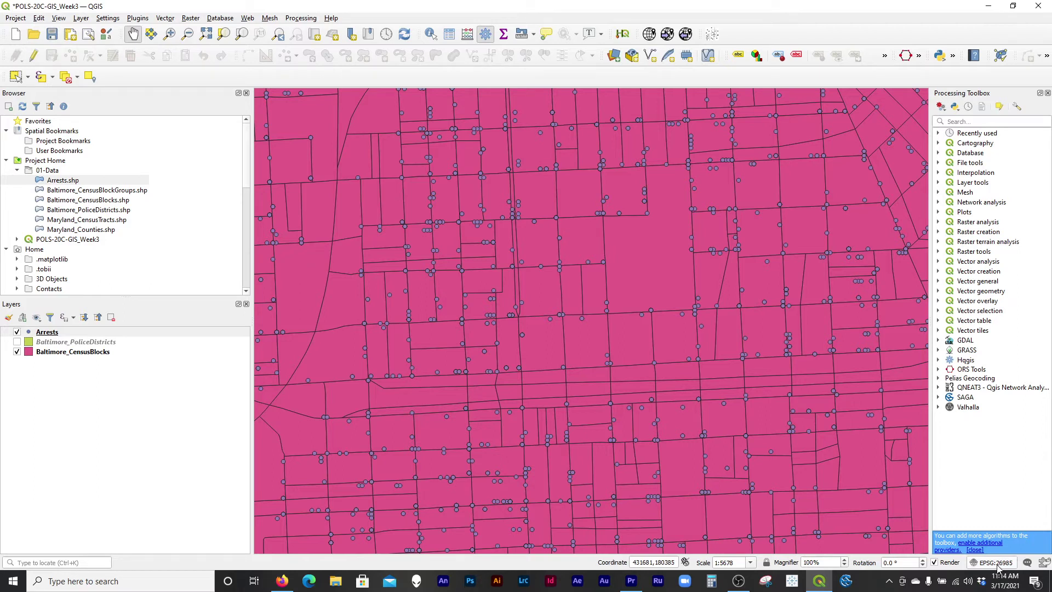
Step: Switch the selection between the Arrests and Baltimore_CensusBlocks layers
left_click(67, 333)
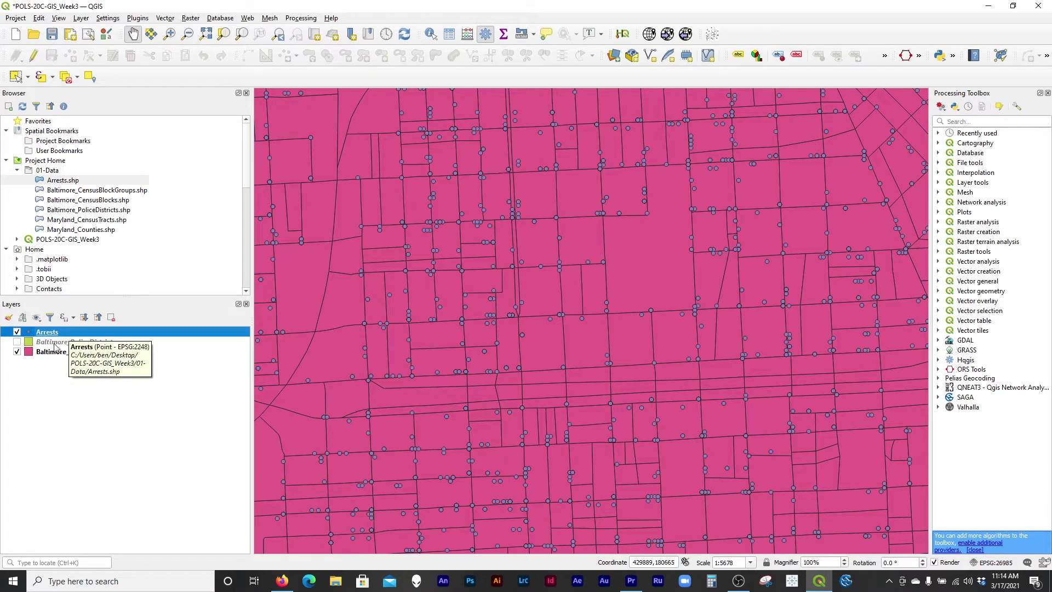
left_click(55, 352)
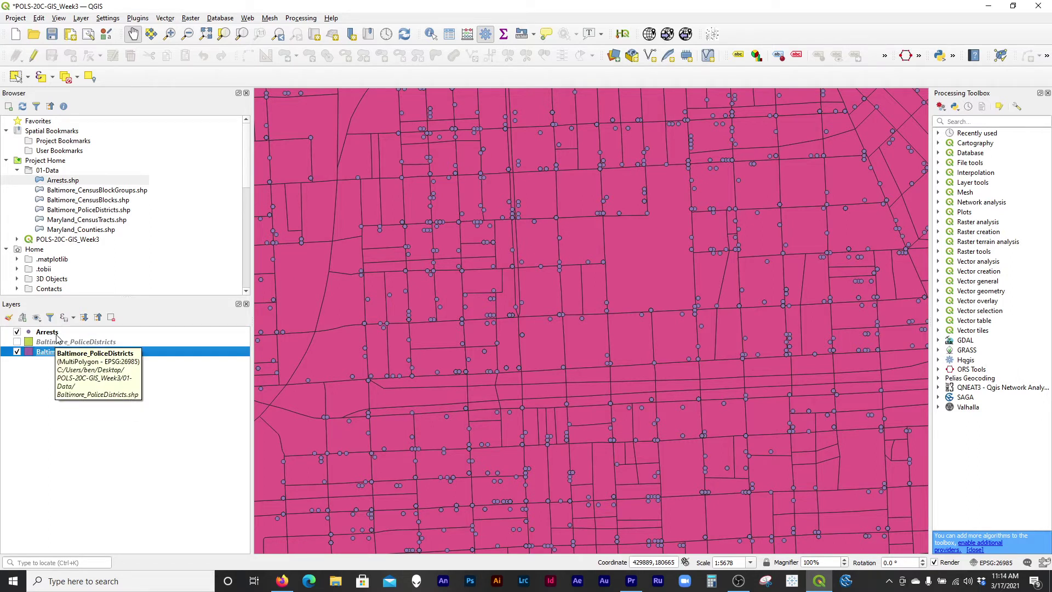
left_click(48, 334)
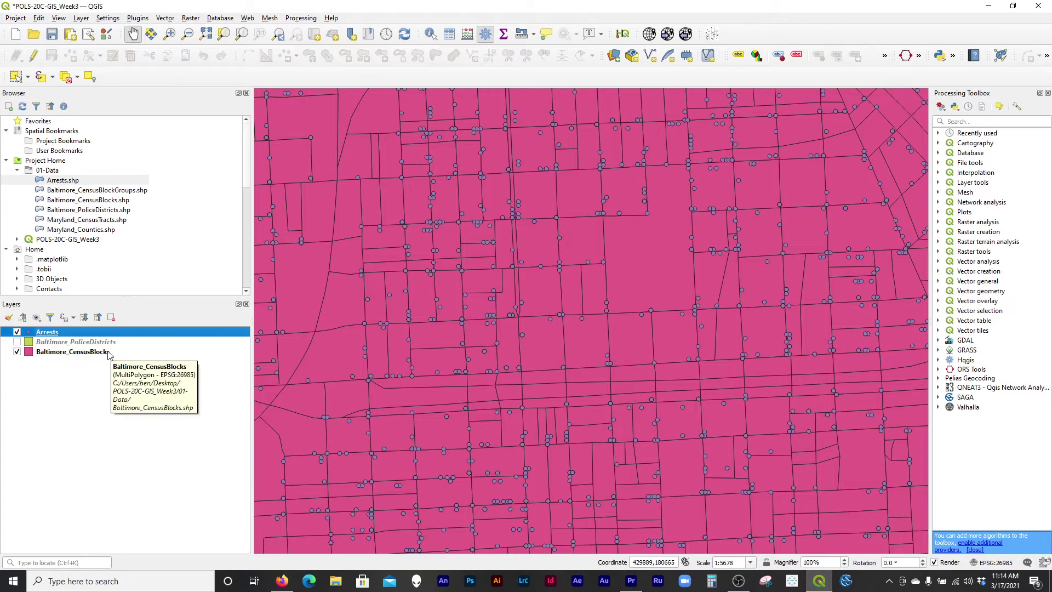
left_click(108, 354)
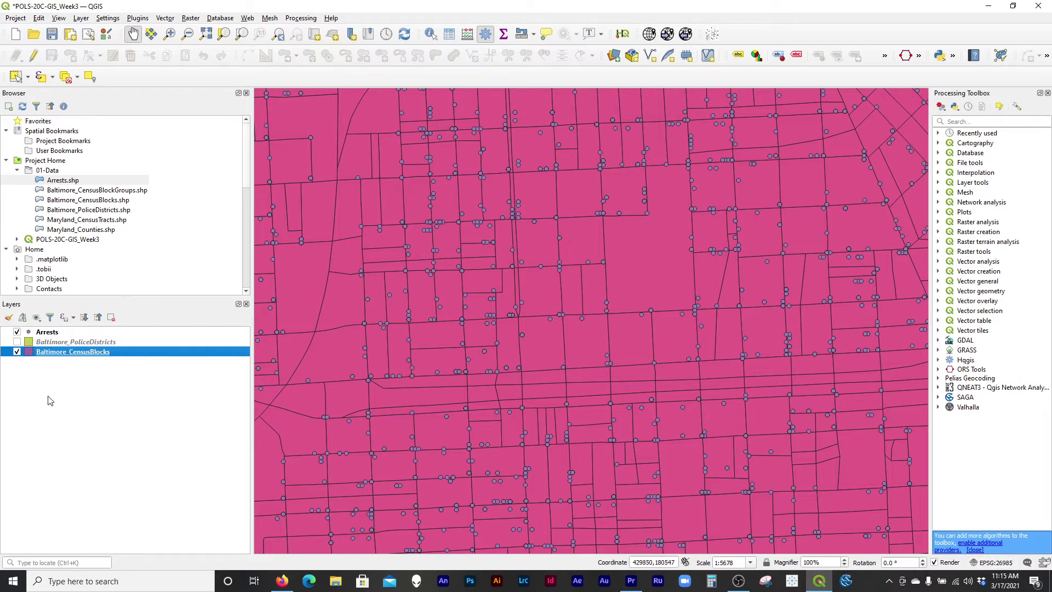
Step: Start saving the Arrests features as a new file in ESRI Shapefile format
left_click(51, 333)
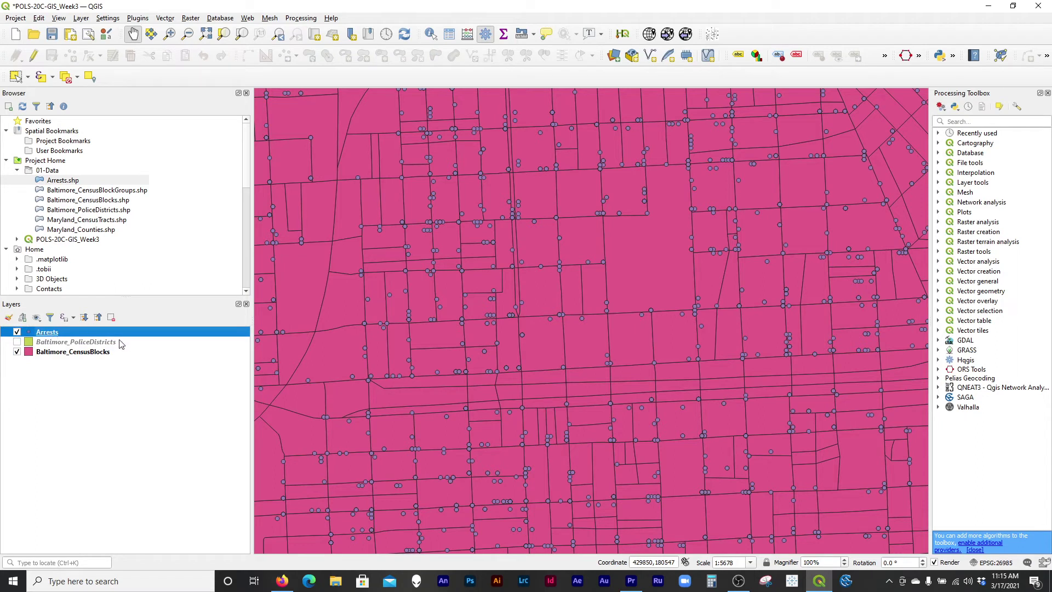
right_click(47, 336)
mouse_move(159, 534)
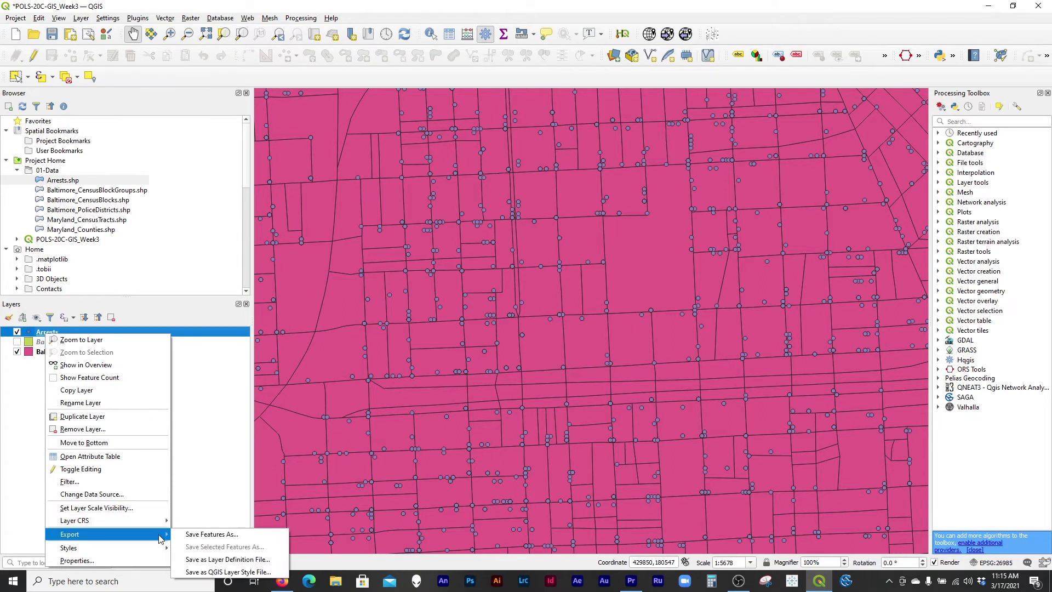
left_click(186, 536)
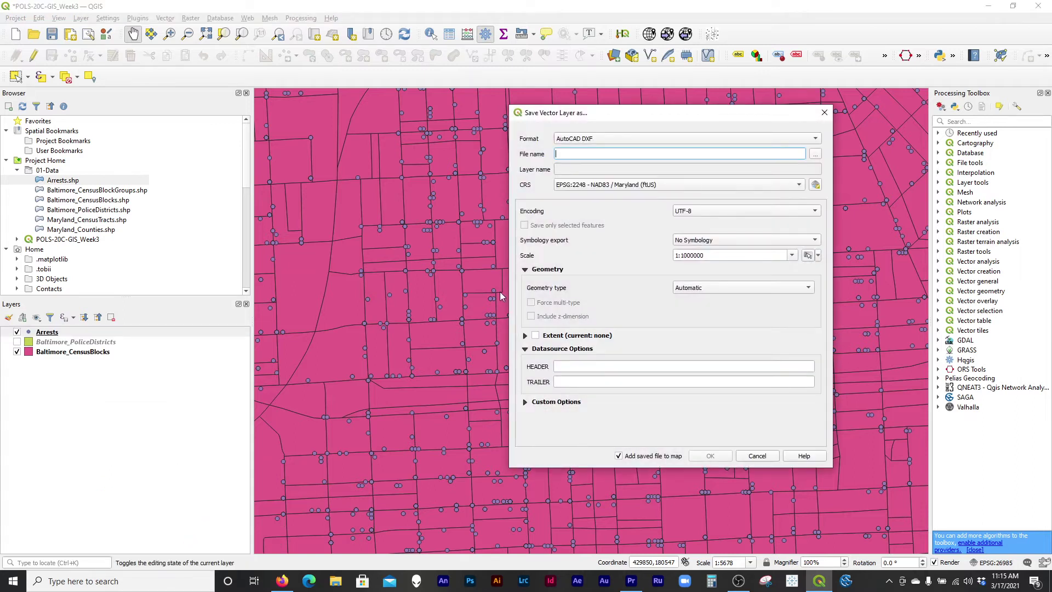
left_click_drag(660, 113, 552, 120)
left_click(545, 145)
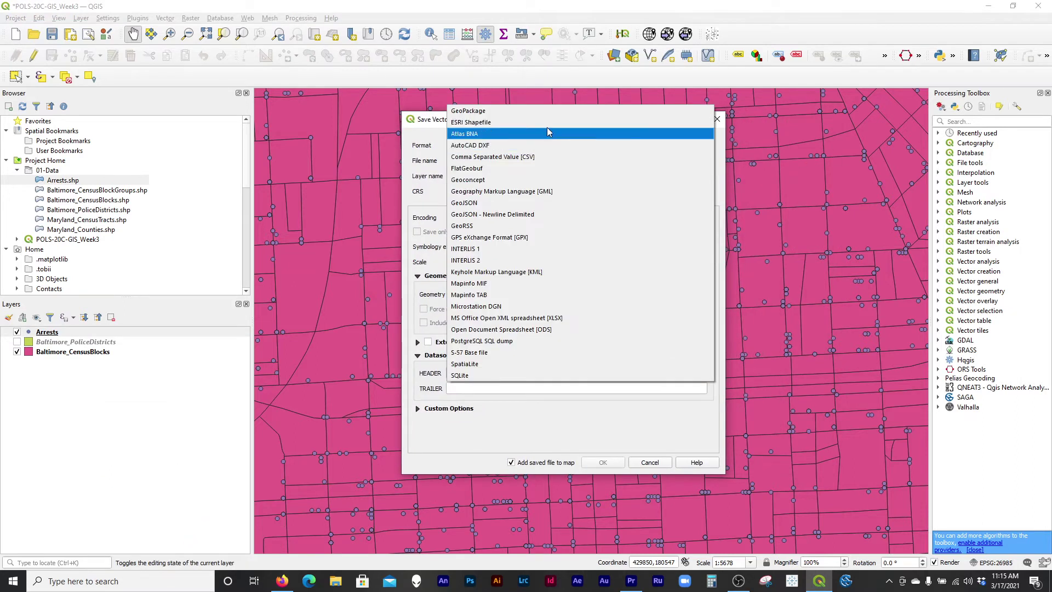
left_click(531, 123)
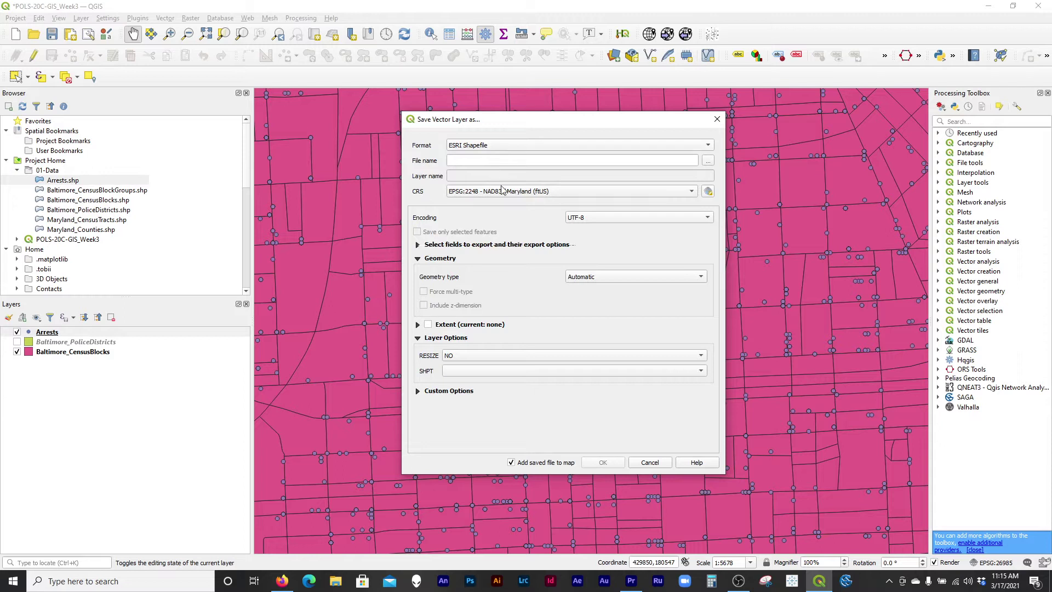
Step: Set the output file to Arrests_26985.shp in the POLS-20C-GIS_Week3 01-Data folder
left_click(709, 162)
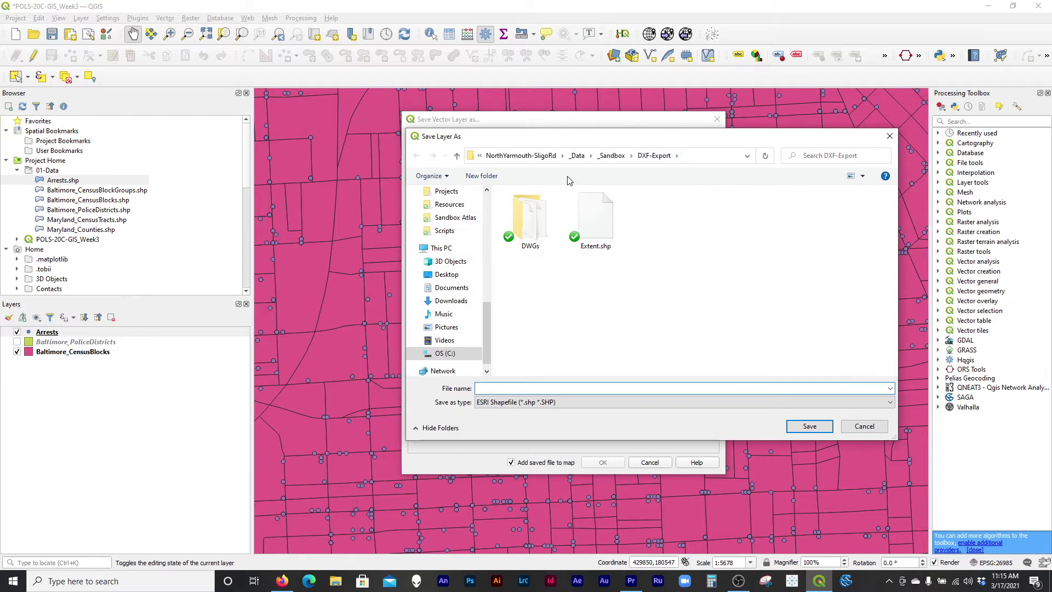
left_click(447, 274)
double_click(530, 227)
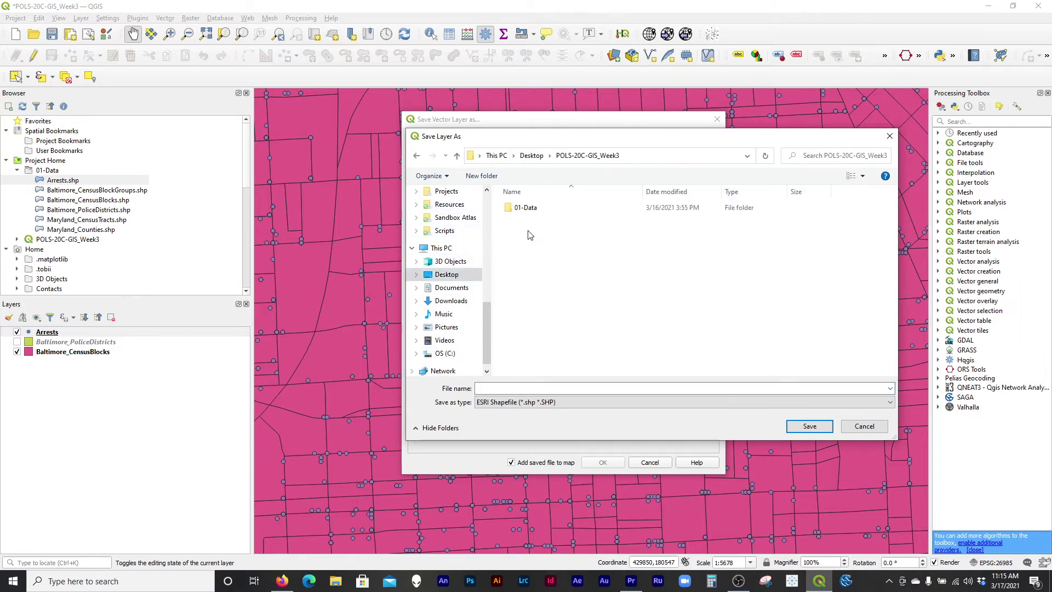
left_click(542, 211)
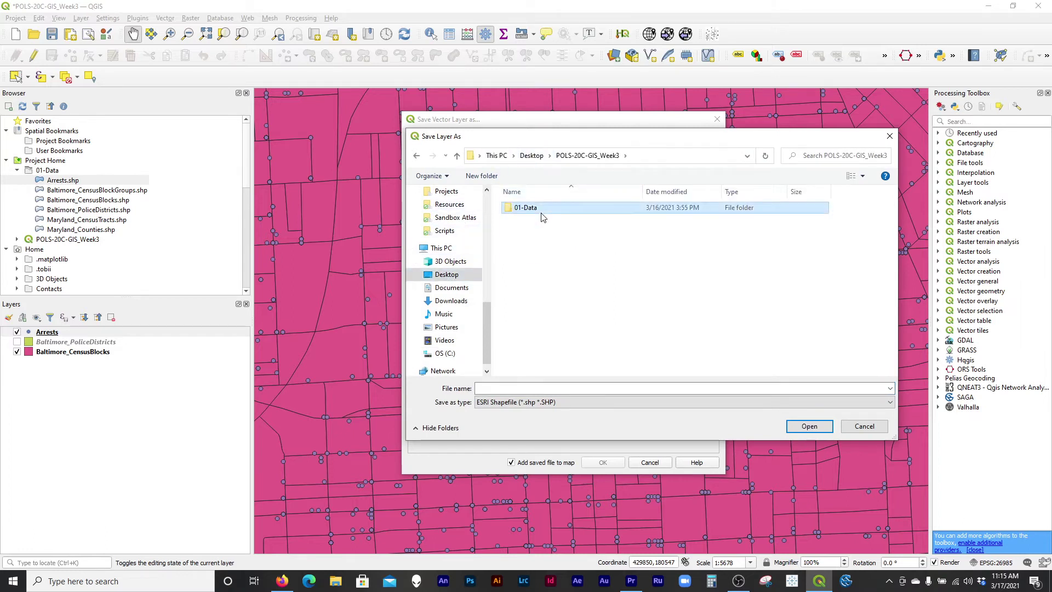
double_click(541, 213)
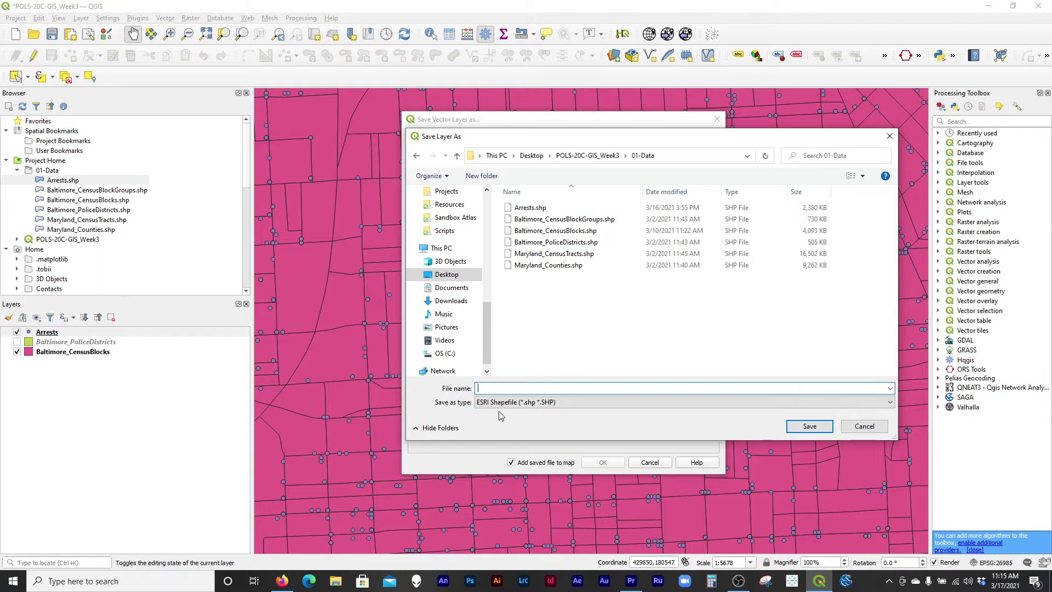
type("Arrests")
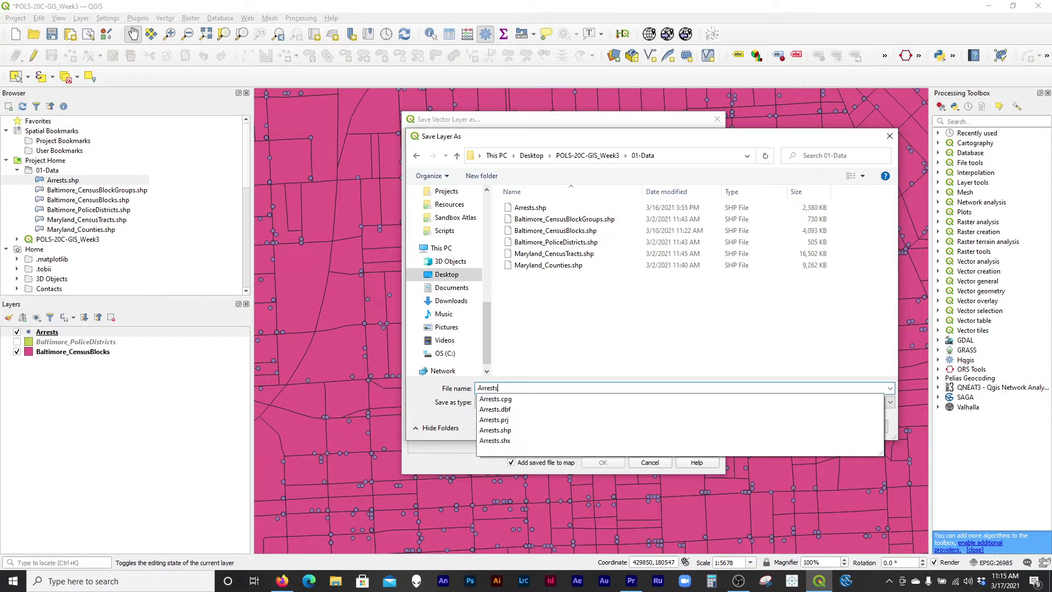
type("_")
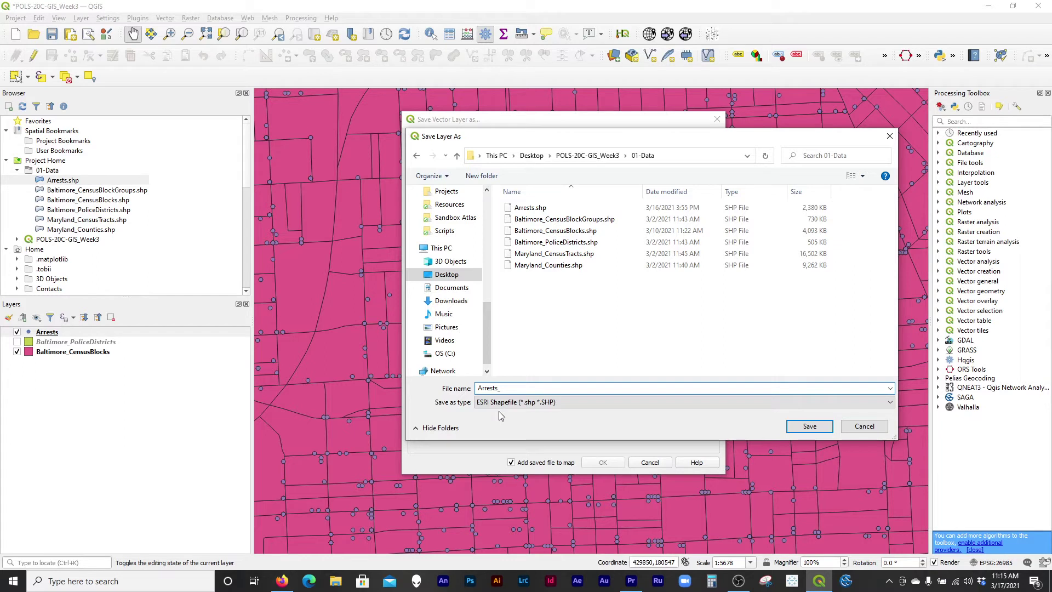
type("26985")
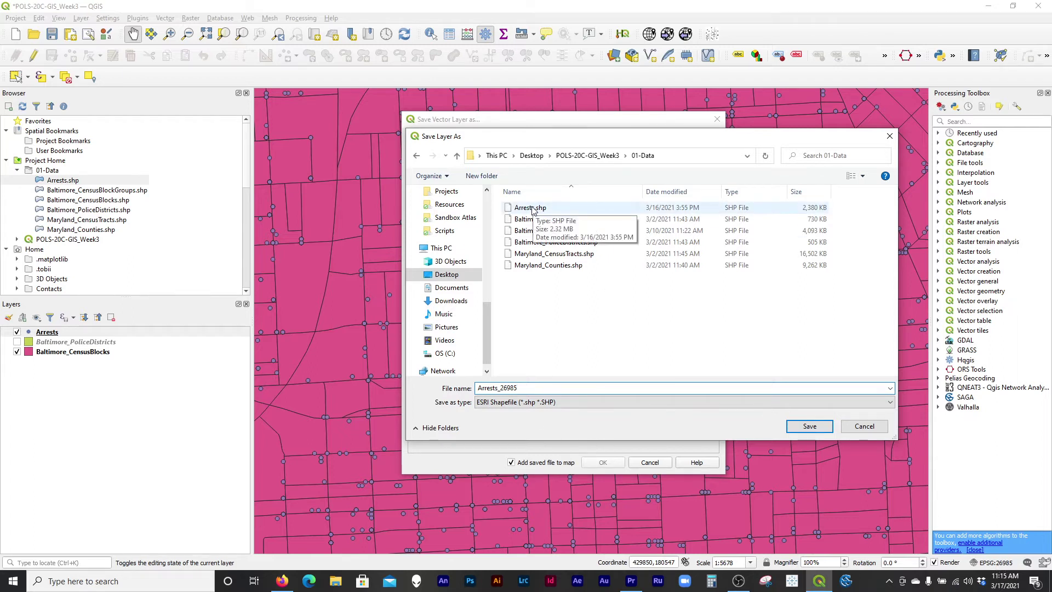
left_click(821, 426)
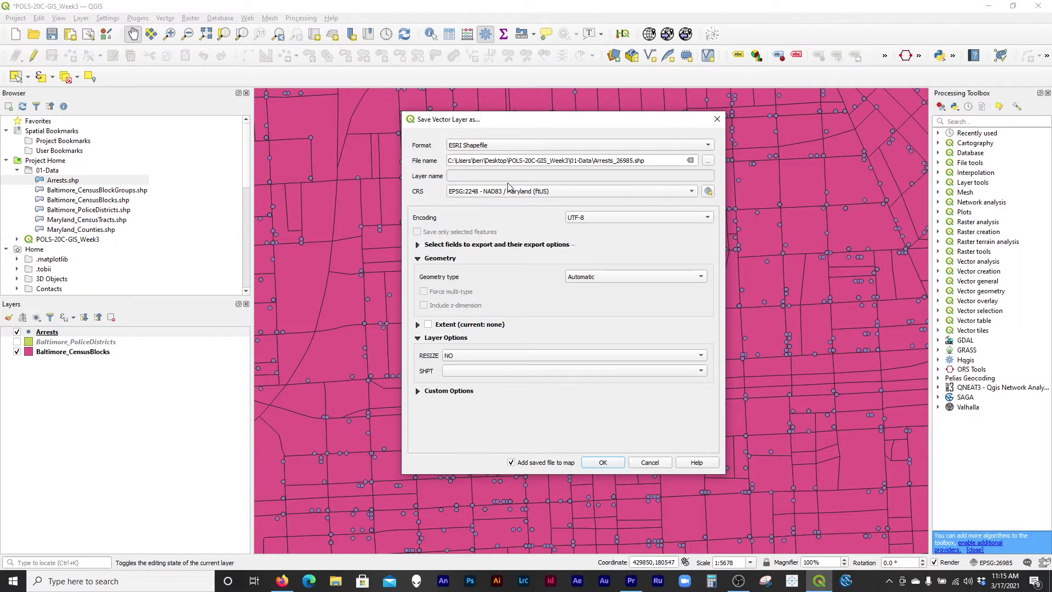
Step: Set the export CRS to EPSG:26985 NAD83 / Maryland and save Arrests_26985.shp
left_click(472, 192)
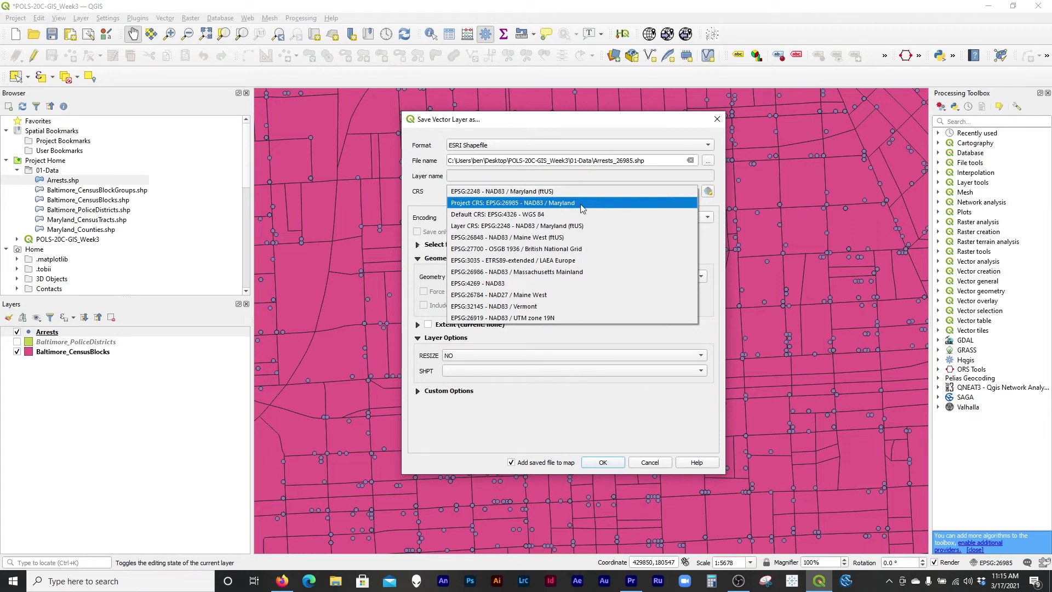
left_click(711, 207)
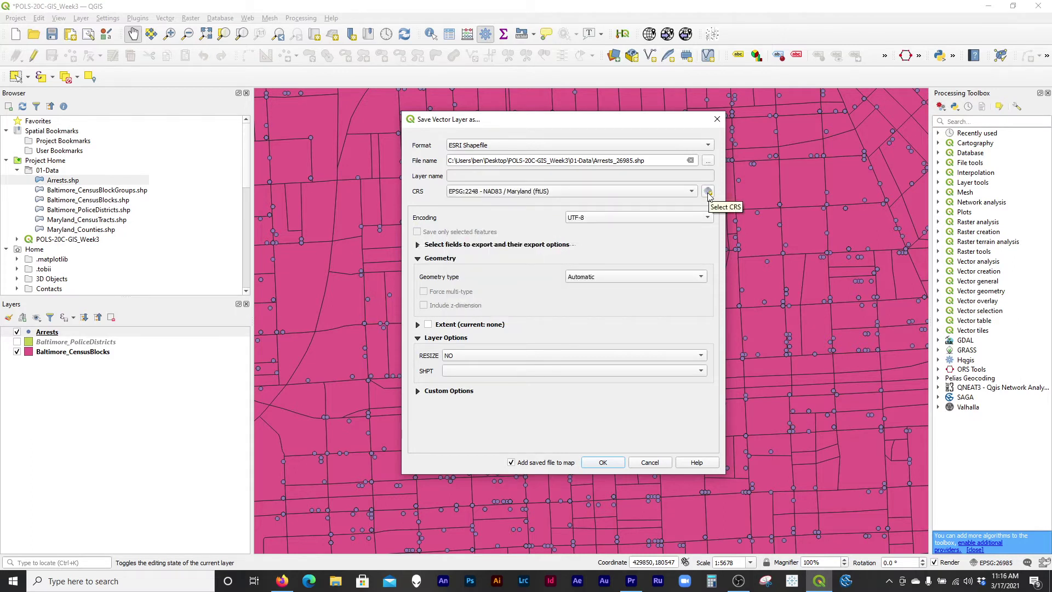
left_click(708, 192)
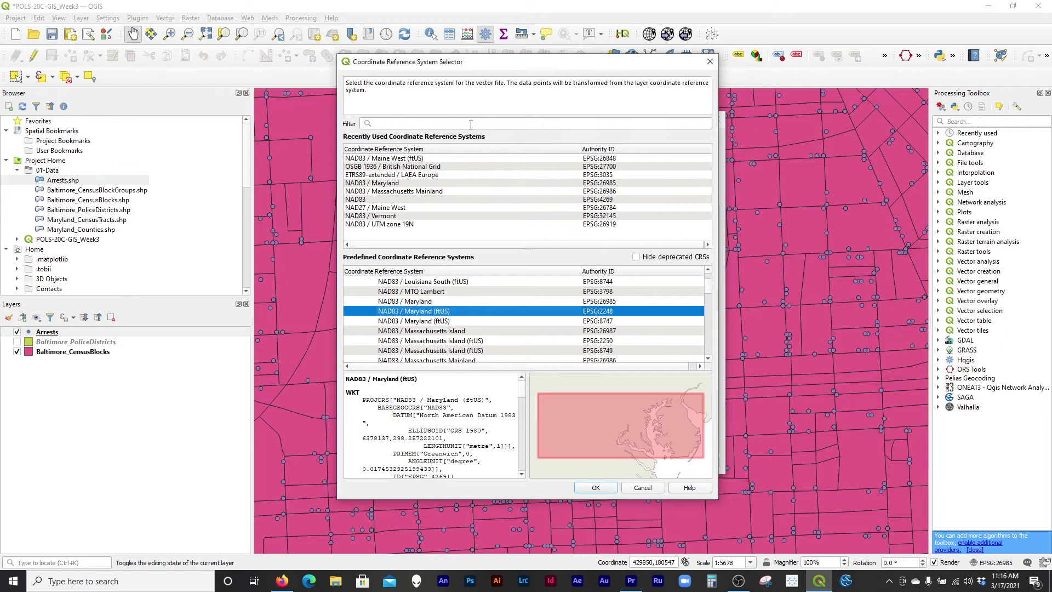
left_click(471, 123)
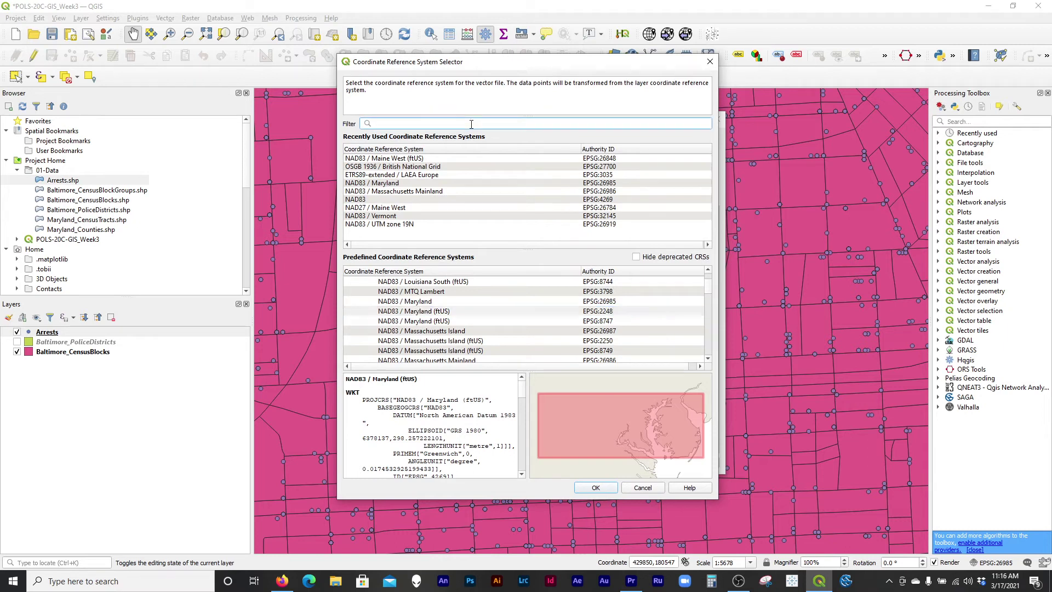
type("26985")
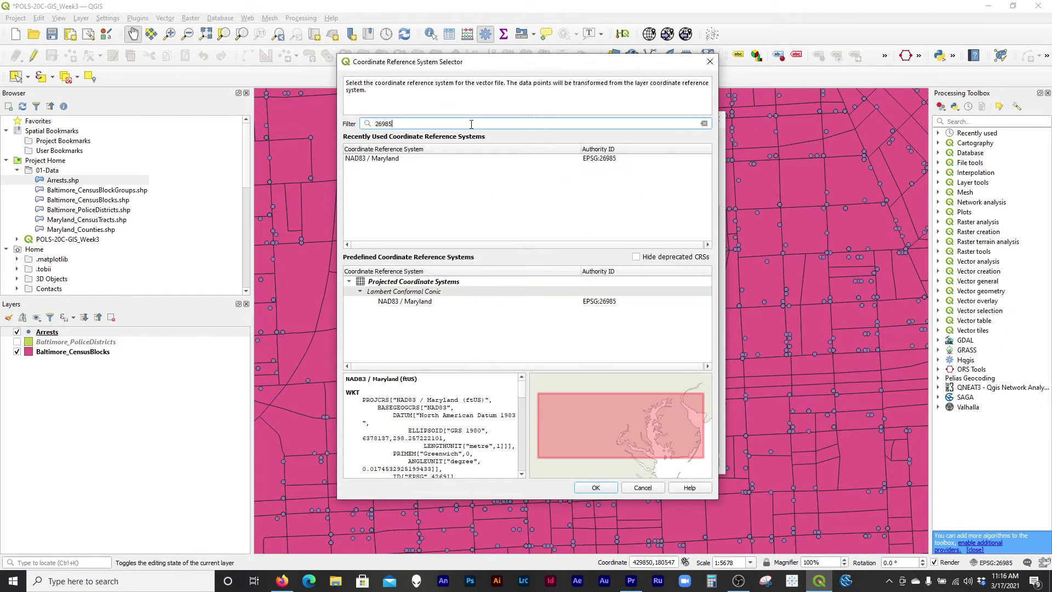
left_click(401, 160)
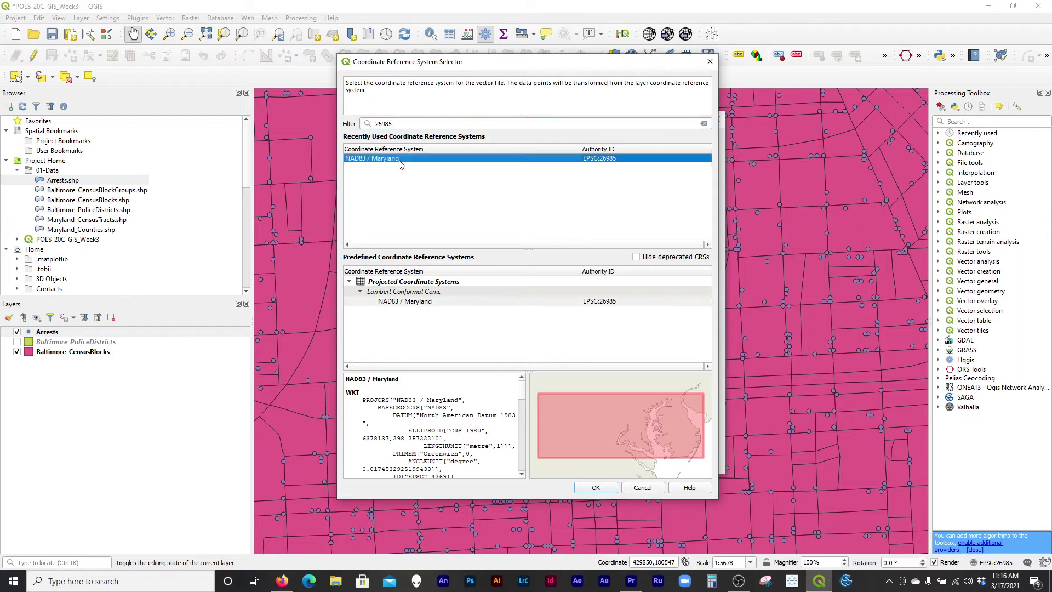
left_click(596, 488)
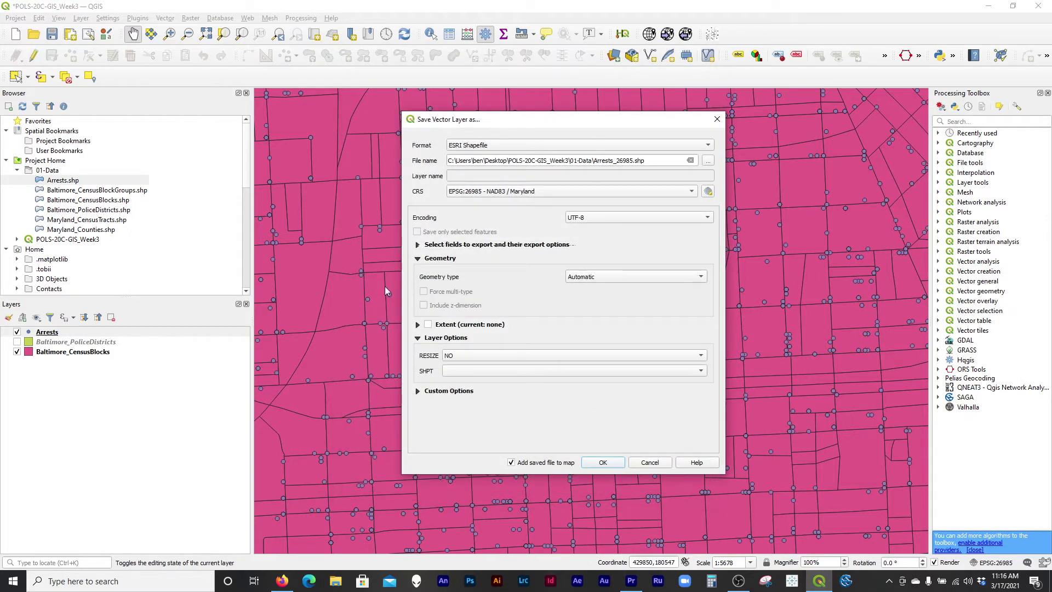
left_click(602, 463)
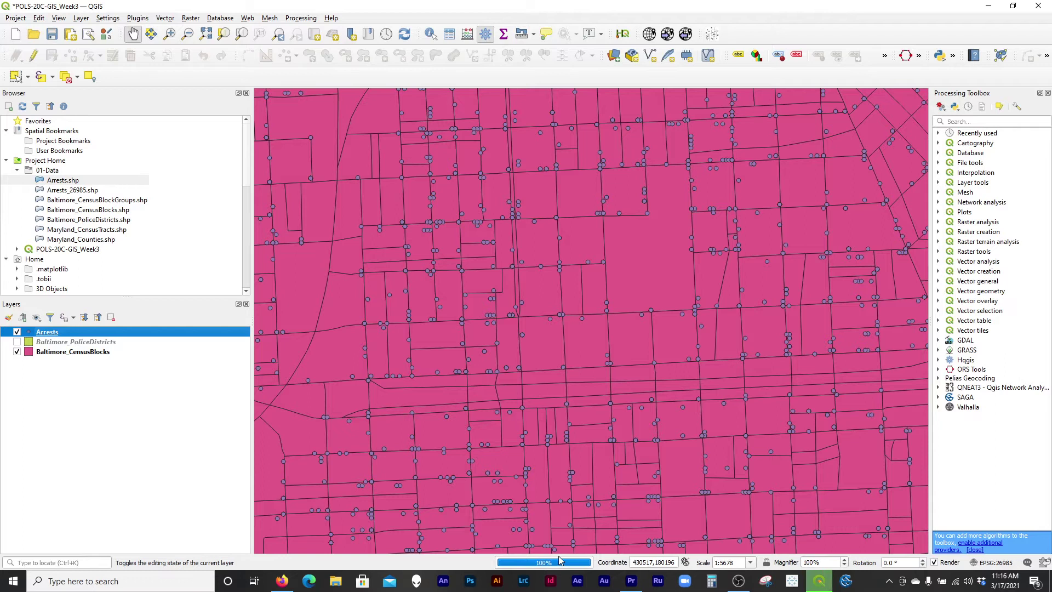
Step: Remove the original Arrests layer and zoom out to centre the city
right_click(50, 344)
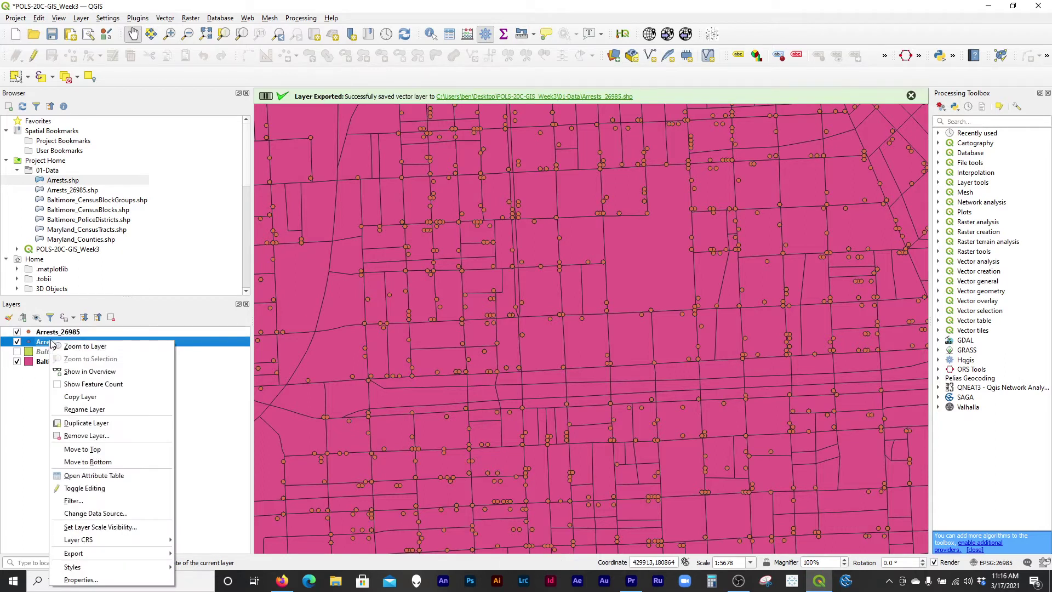
left_click(131, 436)
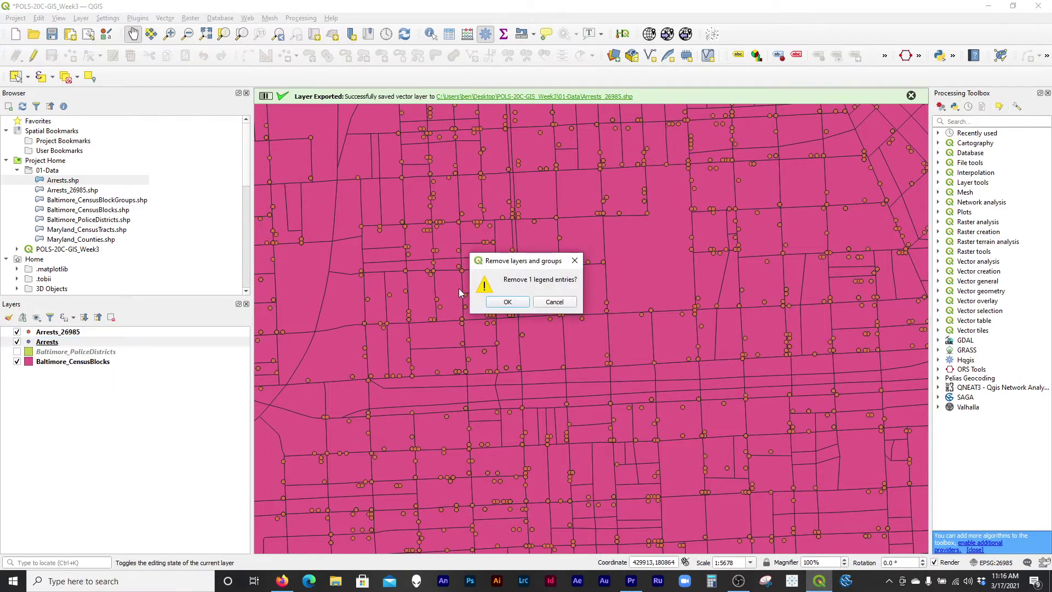
left_click(496, 303)
scroll(498, 303, "down", 1)
scroll(585, 296, "down", 1)
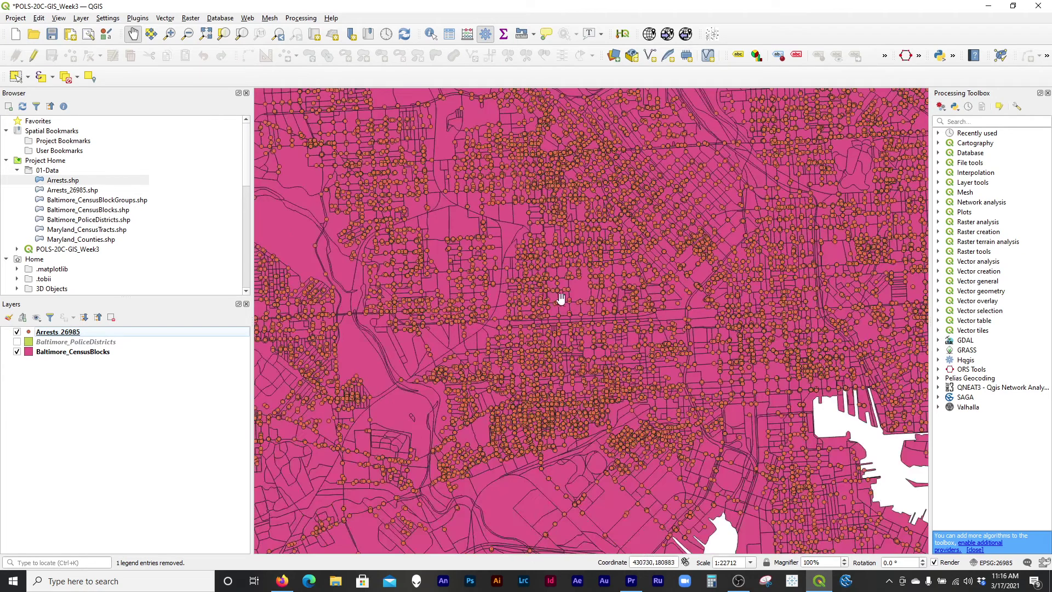
scroll(548, 403, "down", 1)
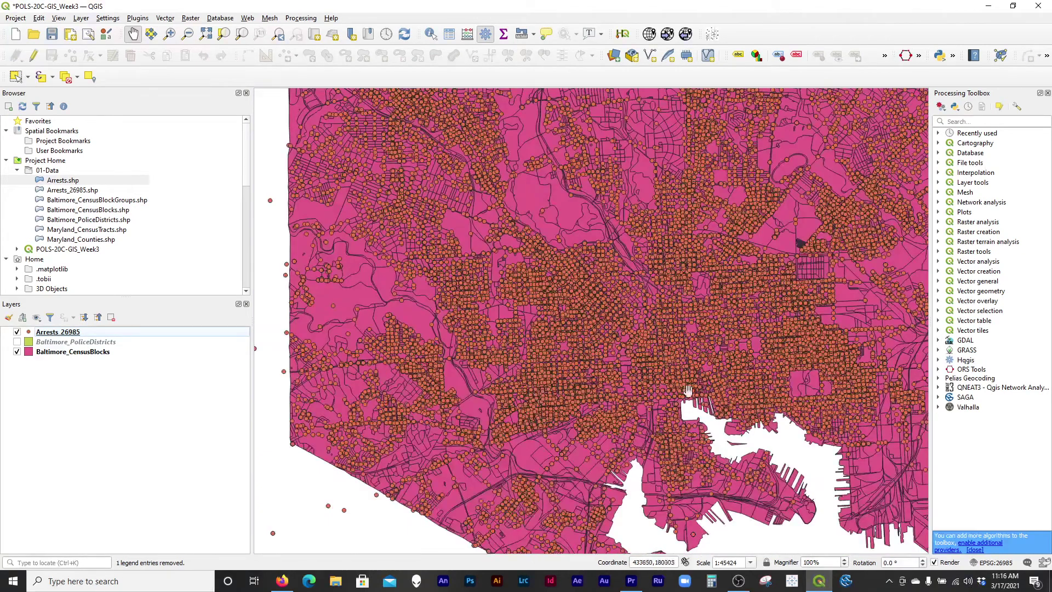
left_click_drag(641, 375, 583, 373)
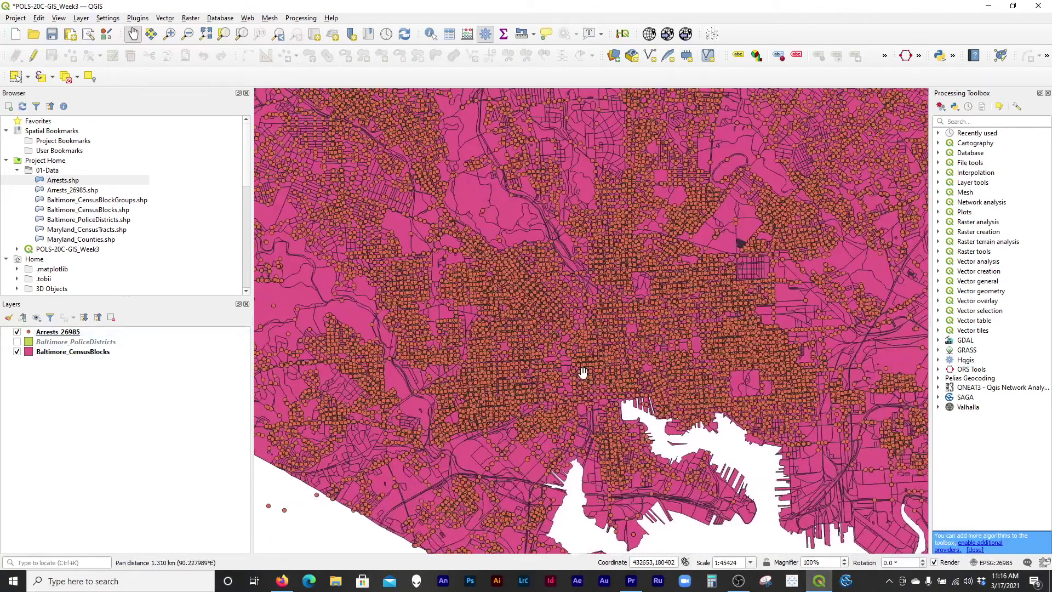
Step: Switch off Baltimore_CensusBlocks so only the Arrests 26985 points remain visible
left_click(58, 332)
left_click(17, 352)
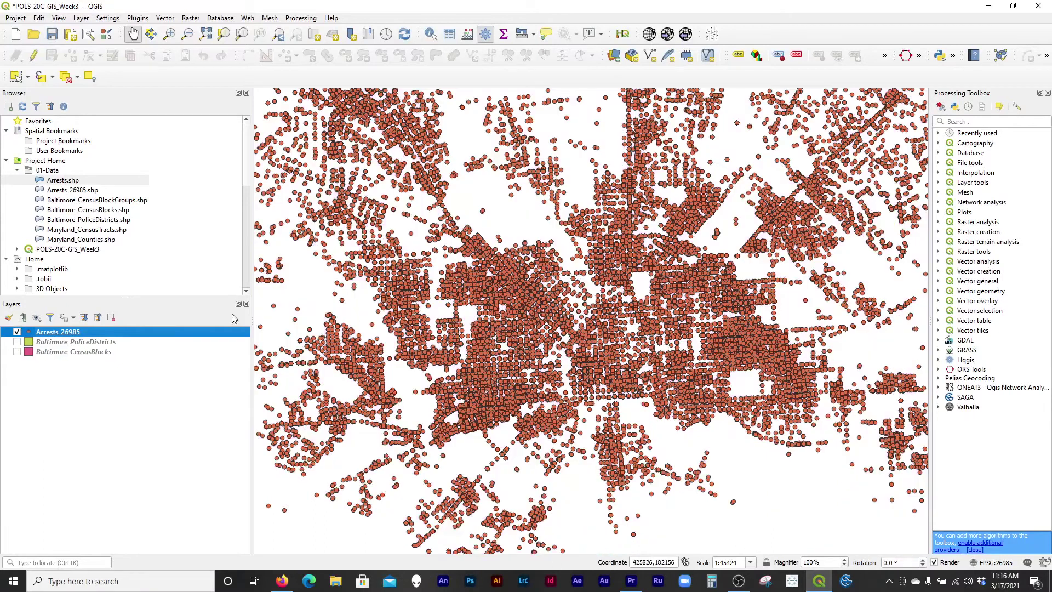
scroll(529, 360, "down", 1)
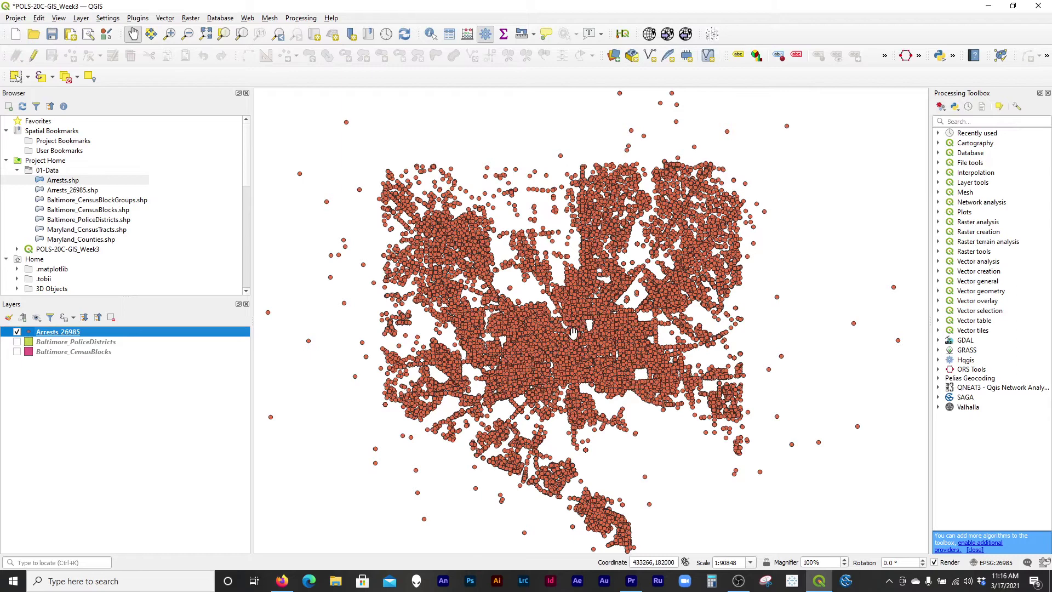
scroll(502, 333, "up", 1)
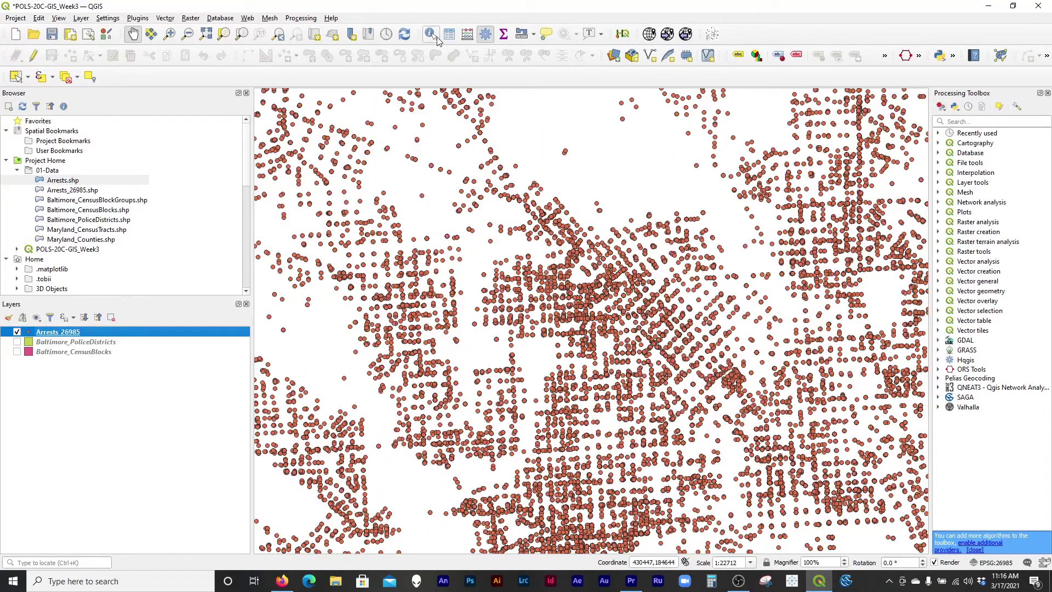
Step: Identify one arrest point and enlarge the Identify Results panel
left_click(432, 35)
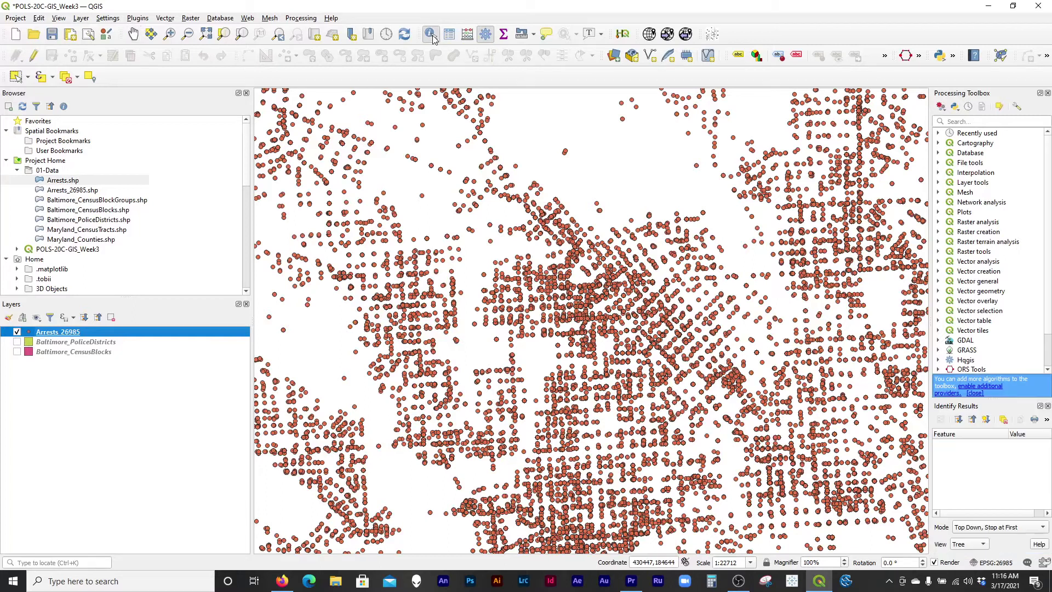
scroll(491, 278, "up", 1)
scroll(492, 279, "up", 1)
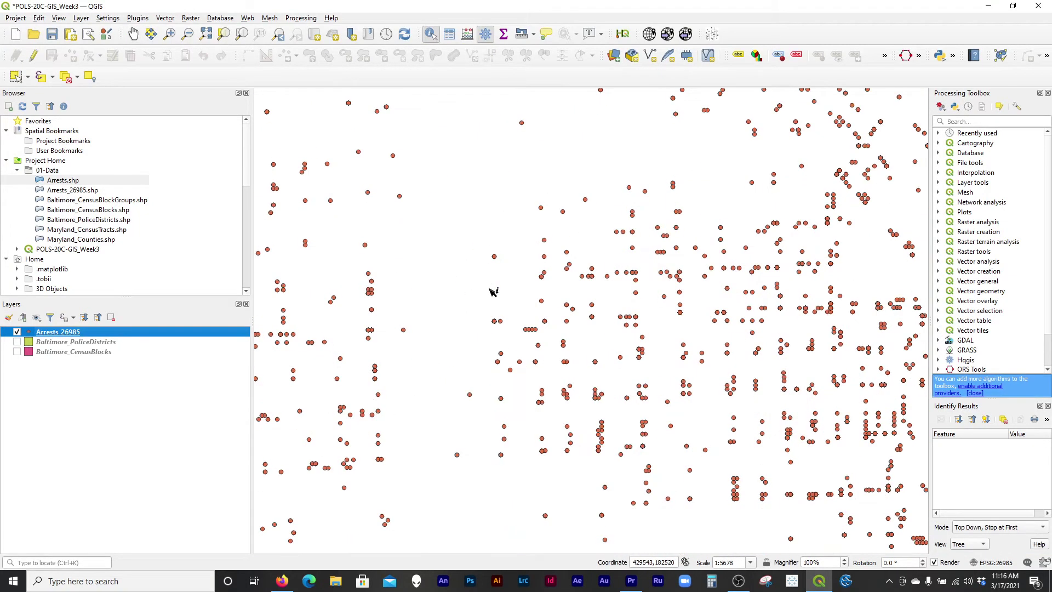
left_click(542, 207)
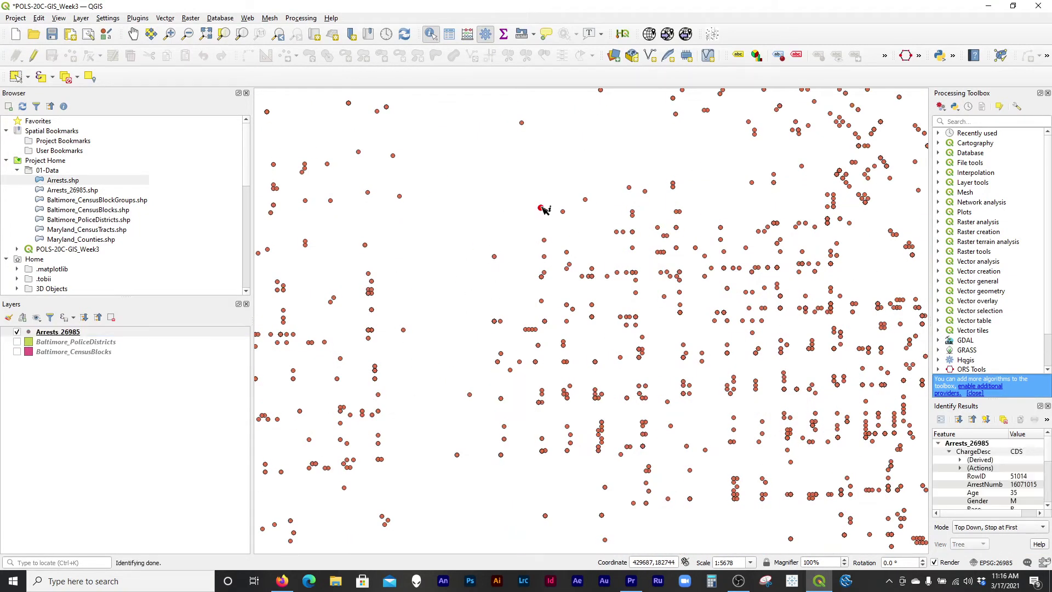
left_click_drag(985, 399, 985, 188)
left_click_drag(931, 280, 822, 281)
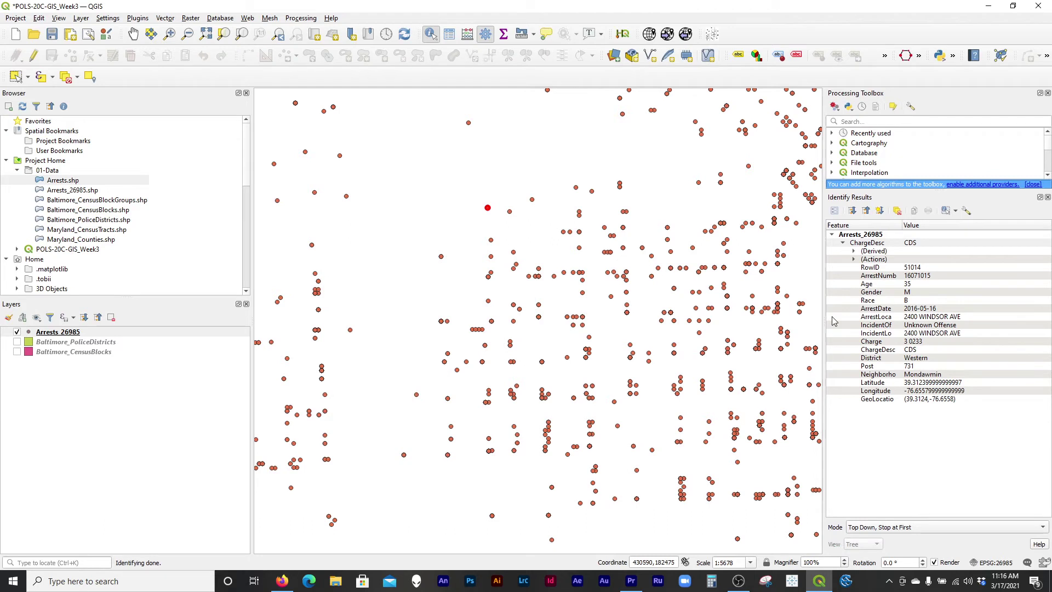
Step: Review its attributes, including 2016-05-16 date, CDS charge, Western district and Mondawmin neighbourhood
left_click(920, 293)
left_click(920, 285)
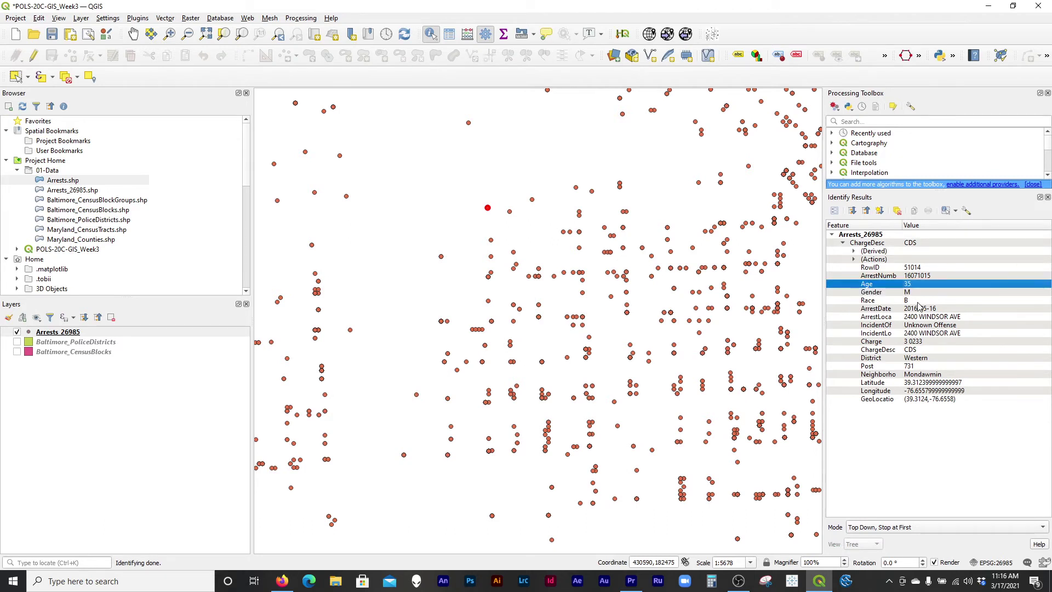
left_click(920, 301)
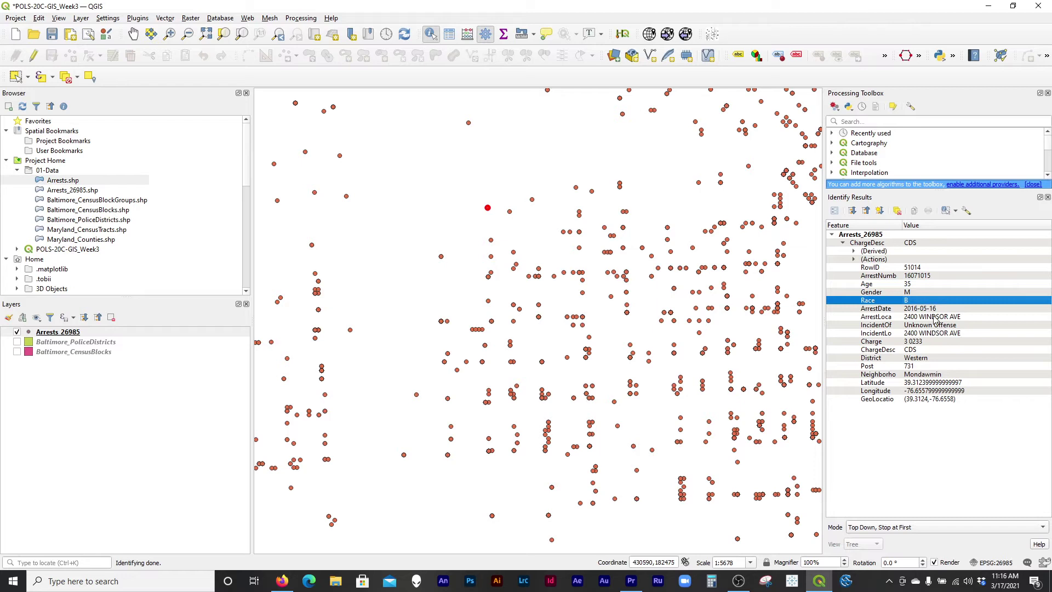
left_click(935, 311)
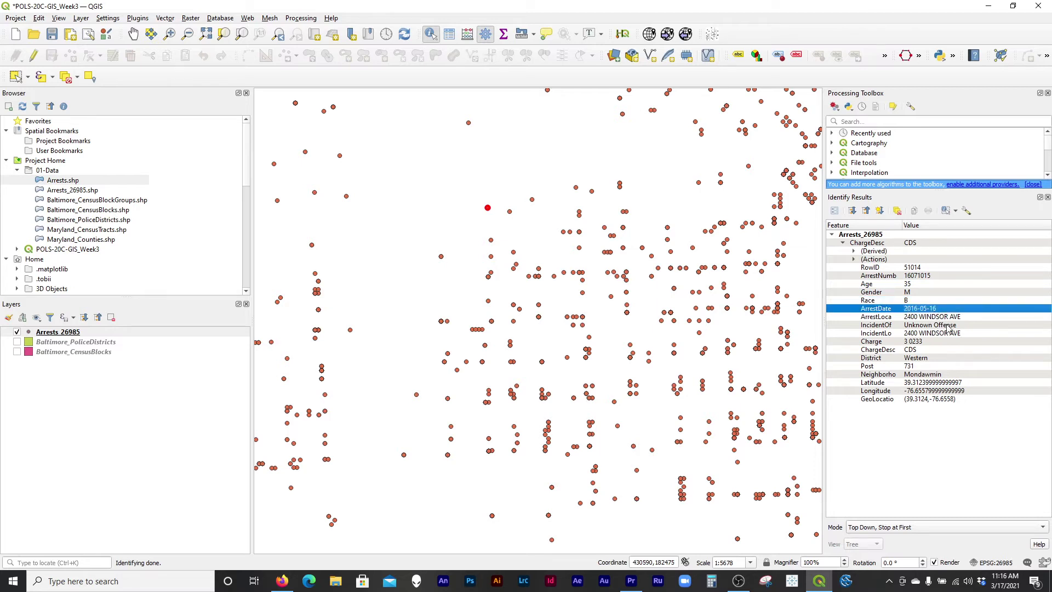
left_click(921, 318)
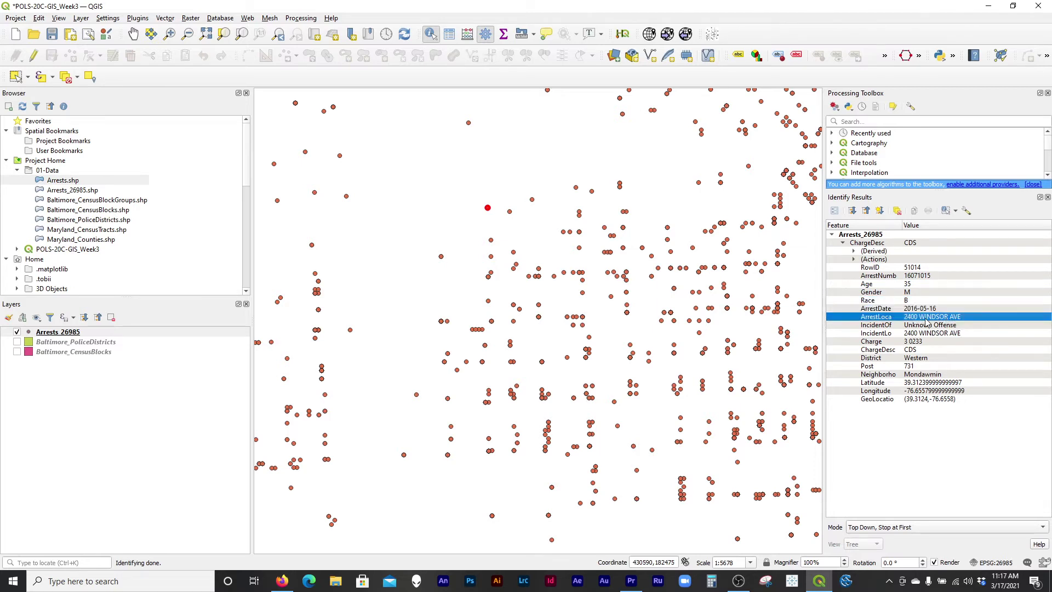
left_click(924, 342)
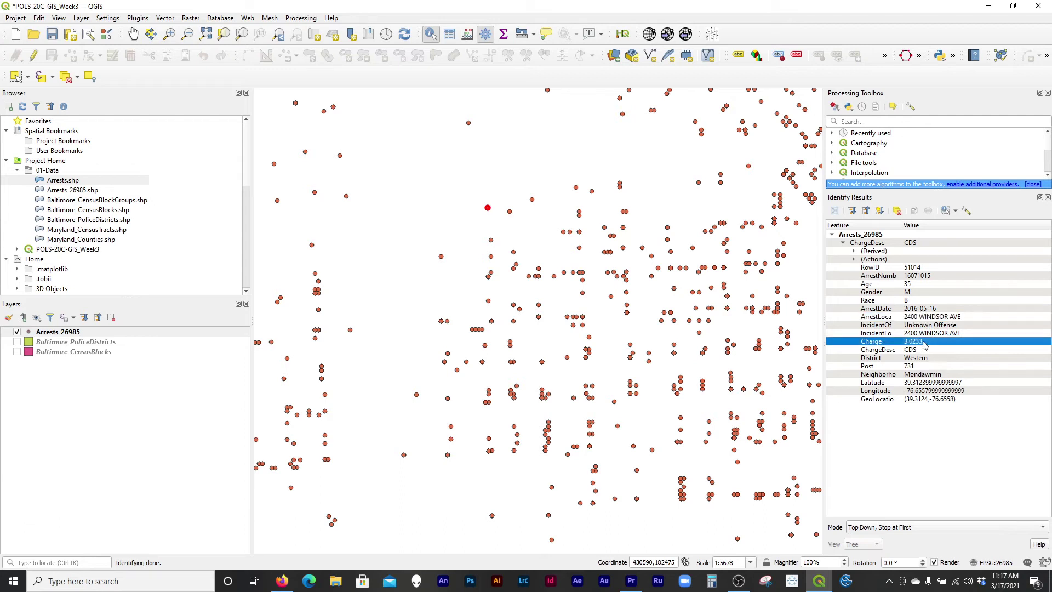
left_click(925, 351)
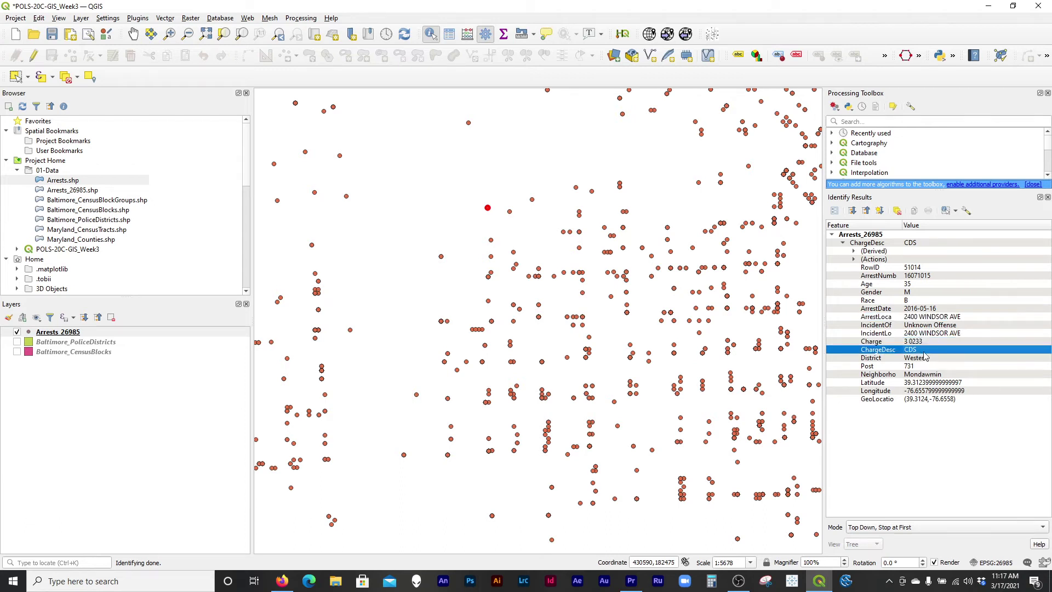
left_click(936, 359)
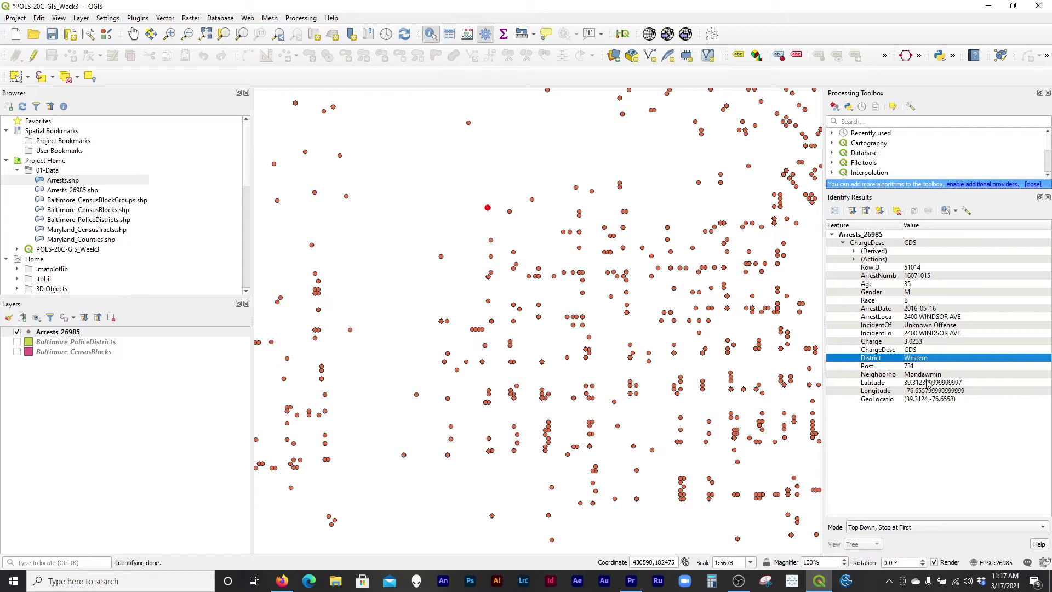
left_click(928, 375)
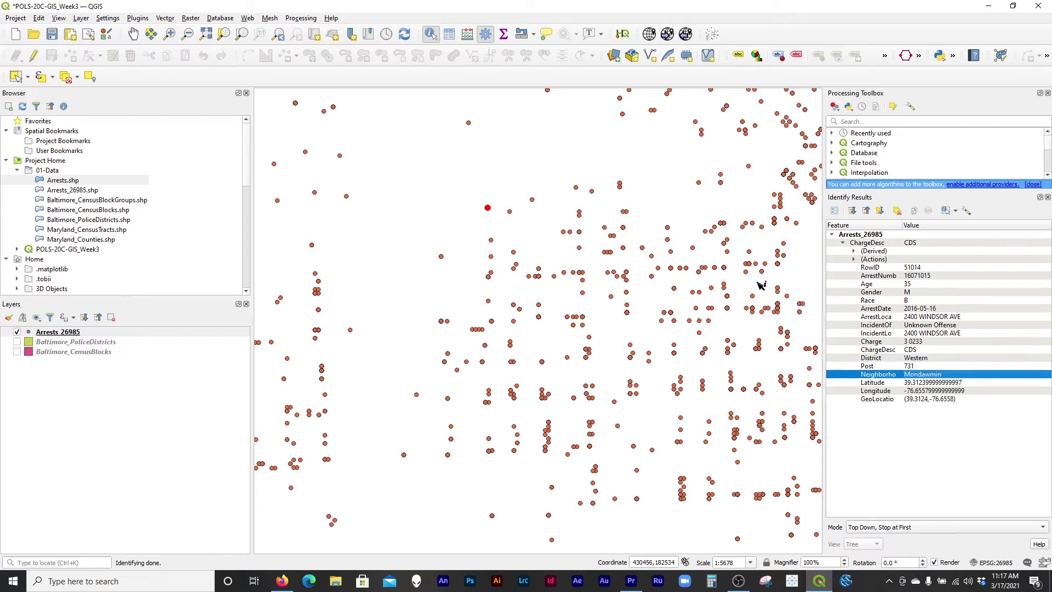
left_click(497, 184)
scroll(444, 254, "up", 1)
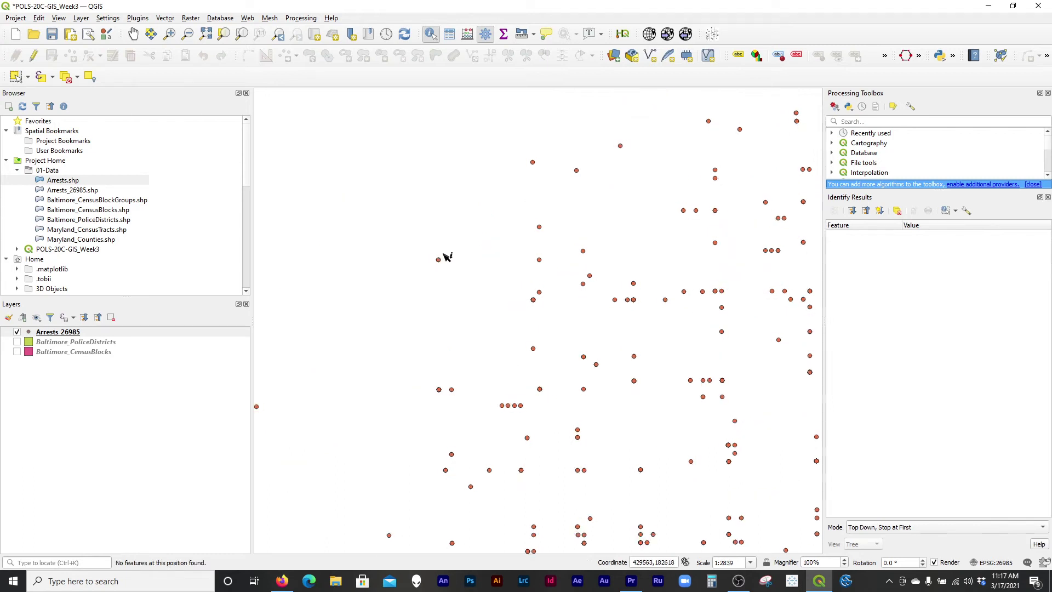
Step: Identify arrests stacked at one point and review their ARMED ROBBERY and CONSP. ARMED ROBBERY entries
left_click(534, 301)
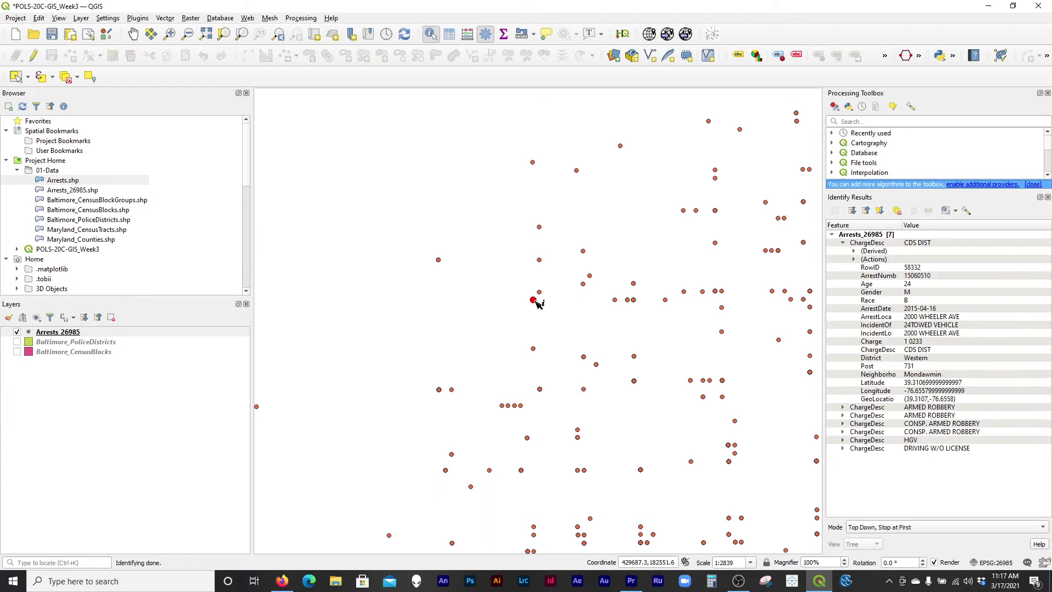
left_click(843, 243)
left_click(861, 243)
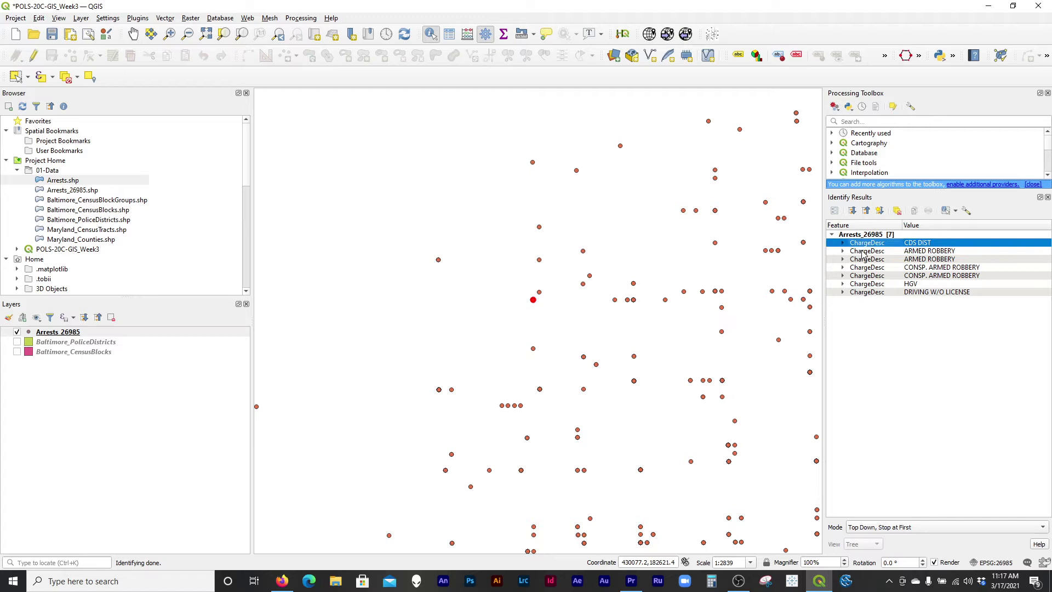
left_click(863, 251)
left_click(865, 259)
left_click(866, 276)
left_click(865, 267)
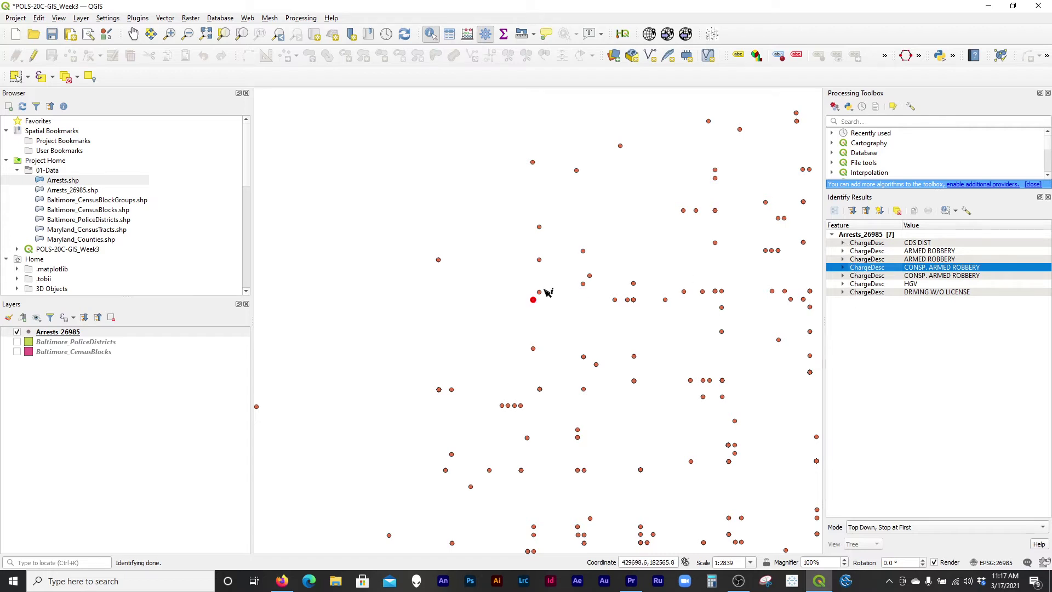
Step: Clear the results, zoom out to 1:45424 across the city and select Arrests_26985
left_click(472, 309)
scroll(425, 320, "down", 3)
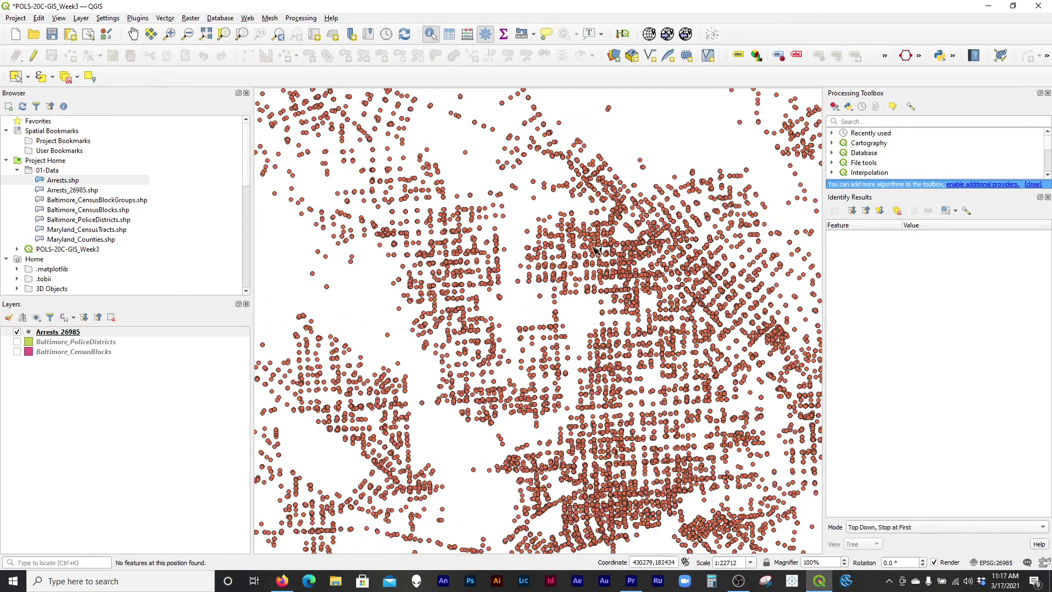
scroll(600, 253, "down", 1)
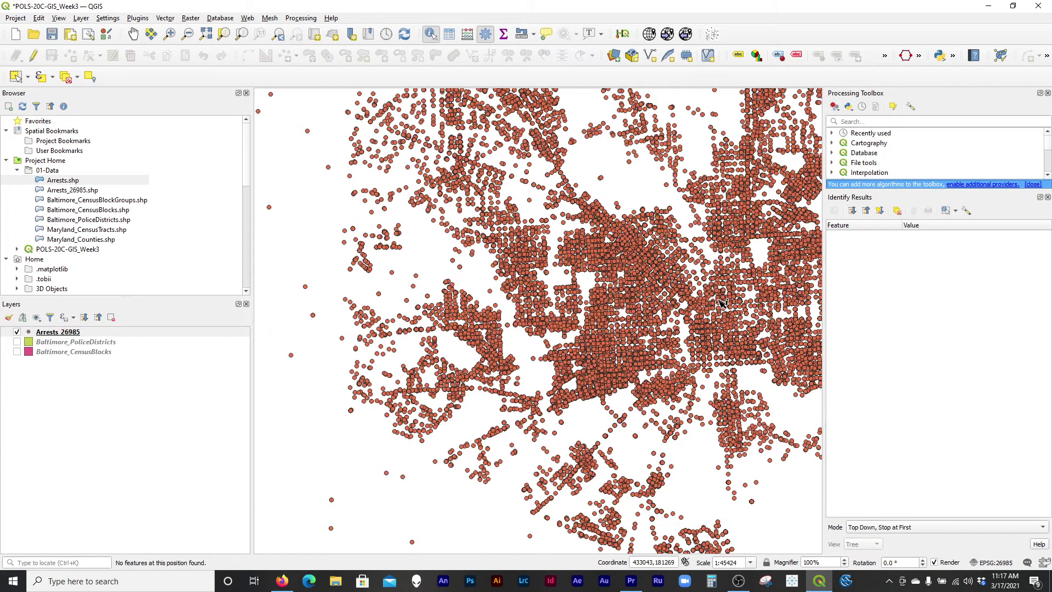
left_click_drag(724, 310, 560, 339)
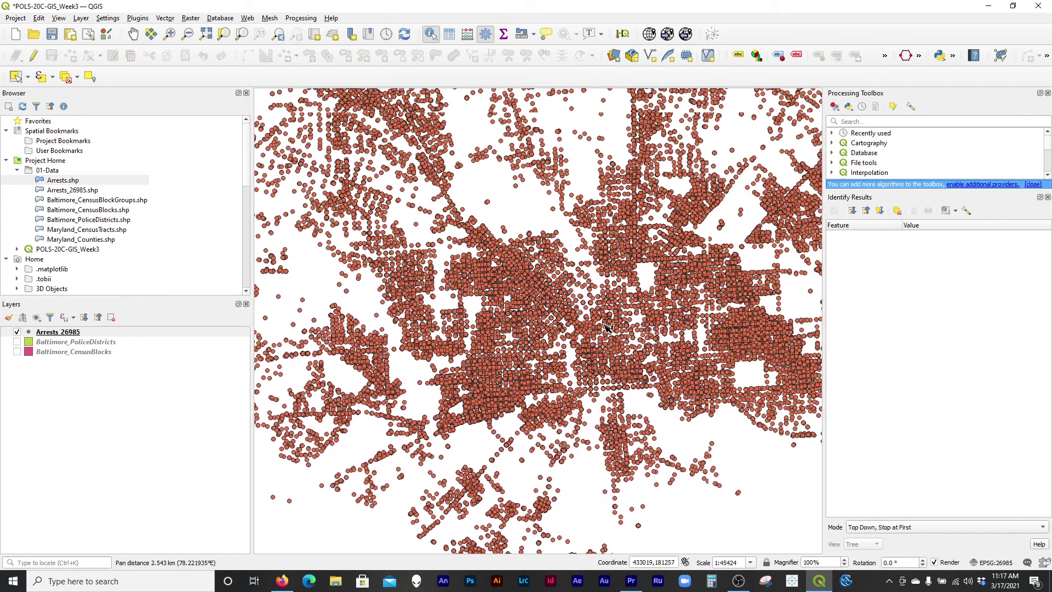
left_click(89, 332)
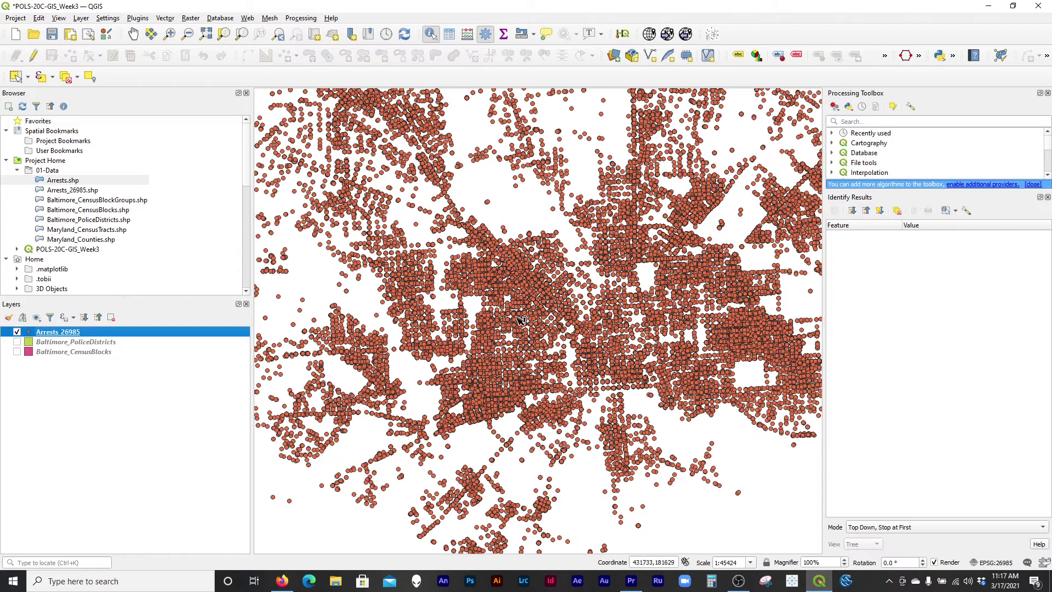
Step: Set Arrests_26985 symbology to Categorized on the Race field and classify its values
double_click(50, 336)
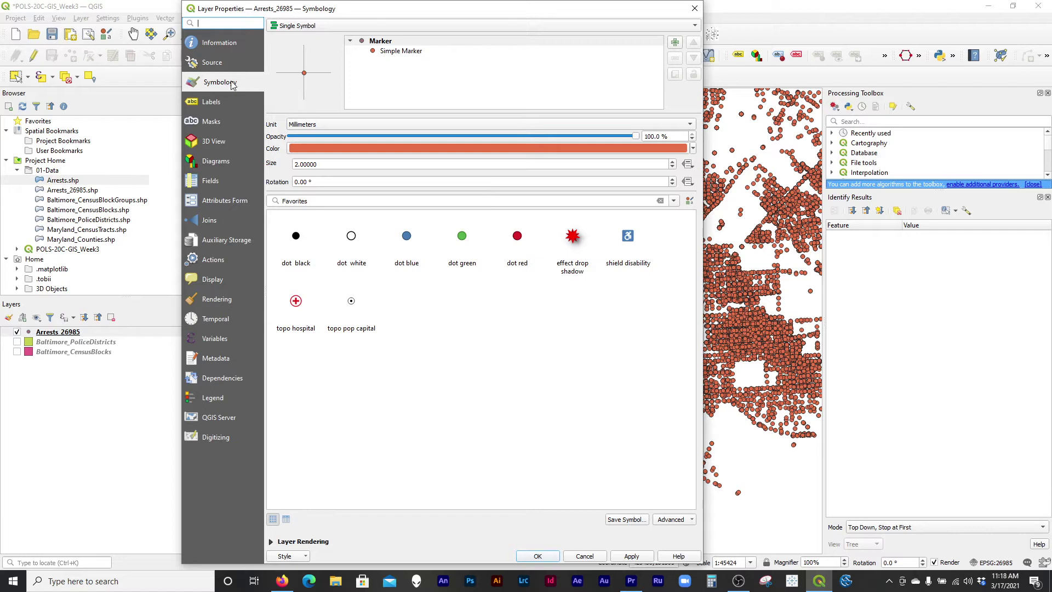
left_click(310, 26)
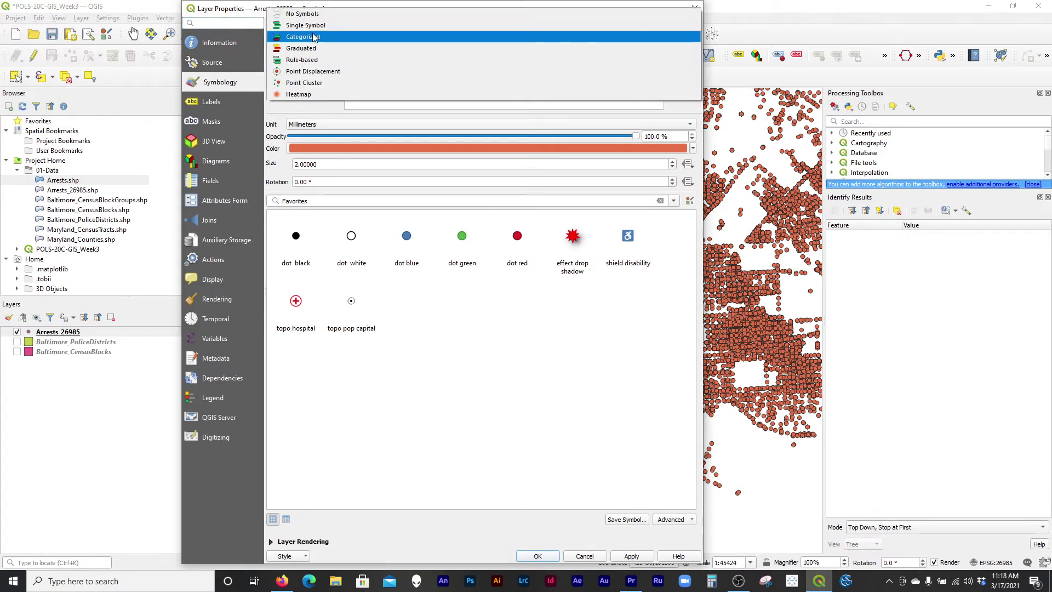
left_click(314, 37)
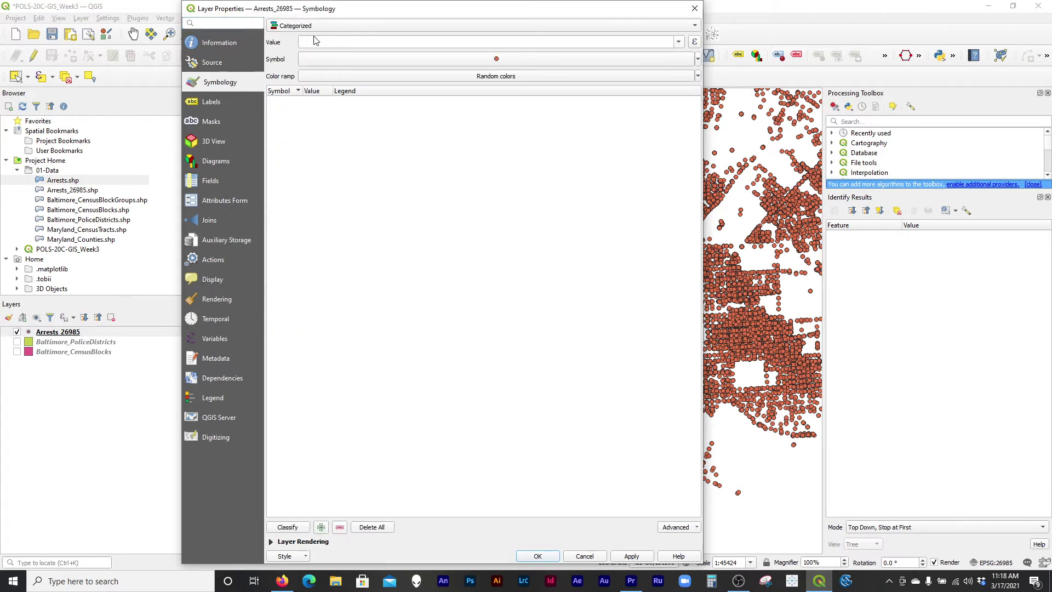
left_click(679, 43)
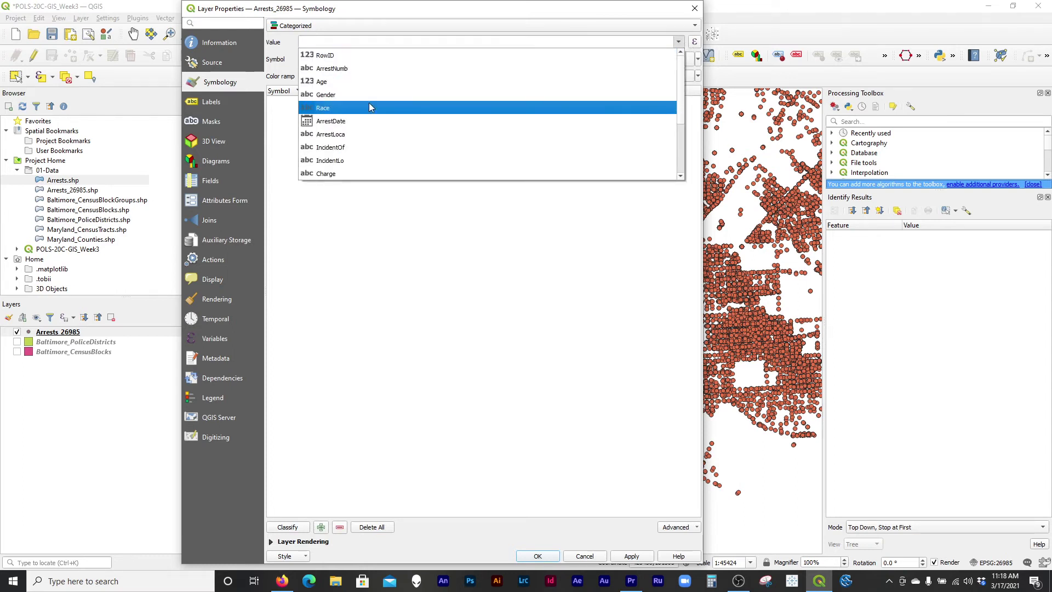
left_click(370, 111)
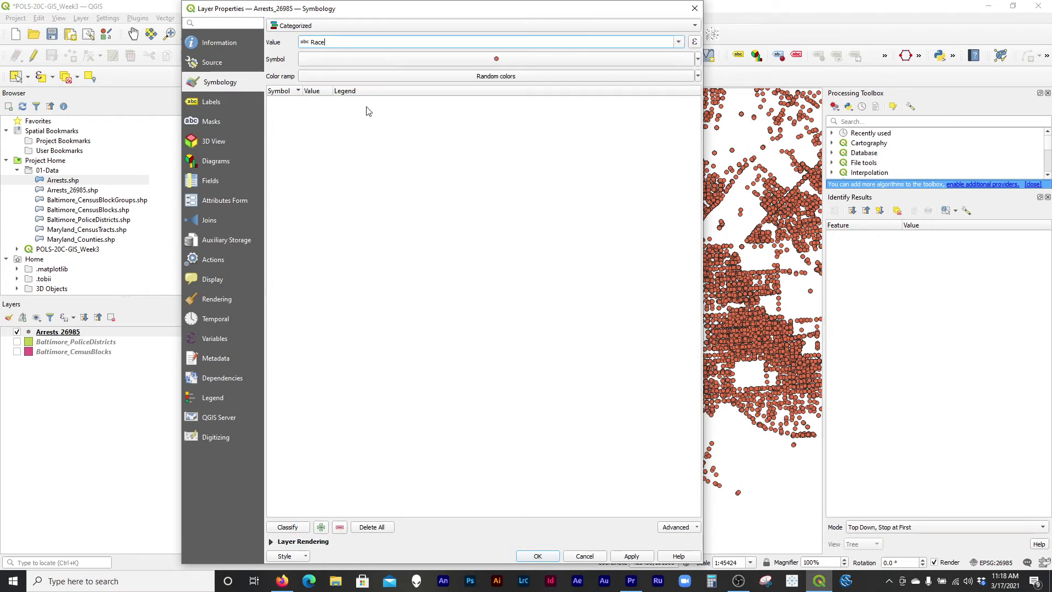
left_click(288, 529)
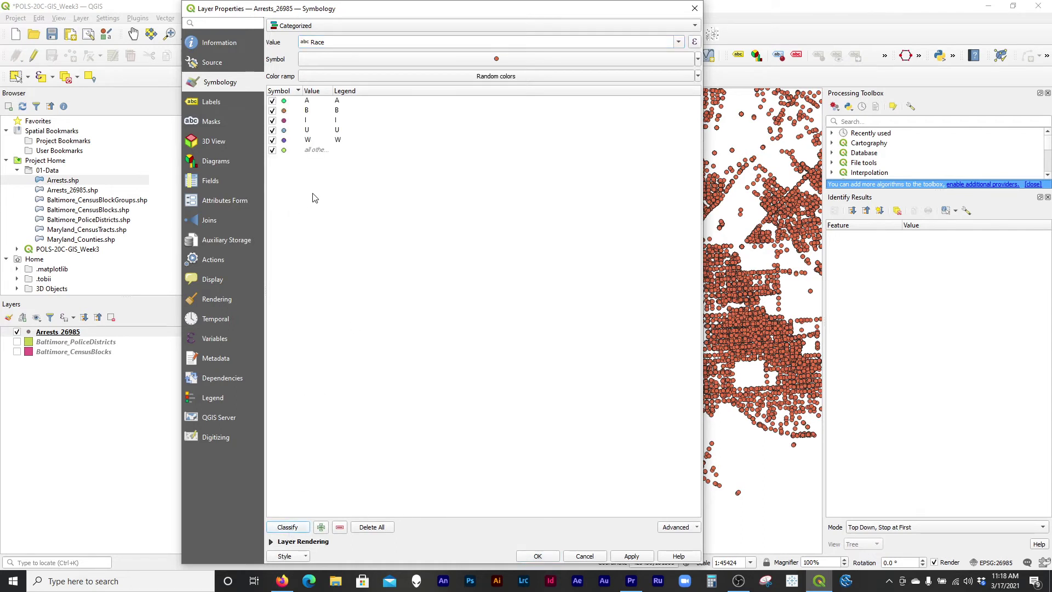
Step: Check the colours for categories A, B, I, U and W, then apply the styling
left_click(307, 103)
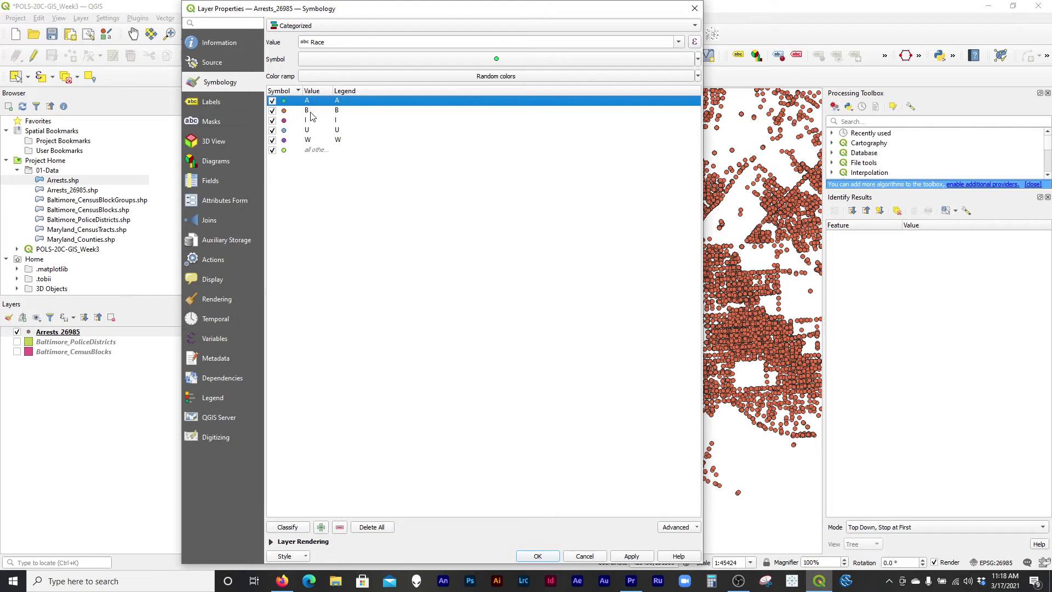
left_click(311, 112)
left_click(313, 141)
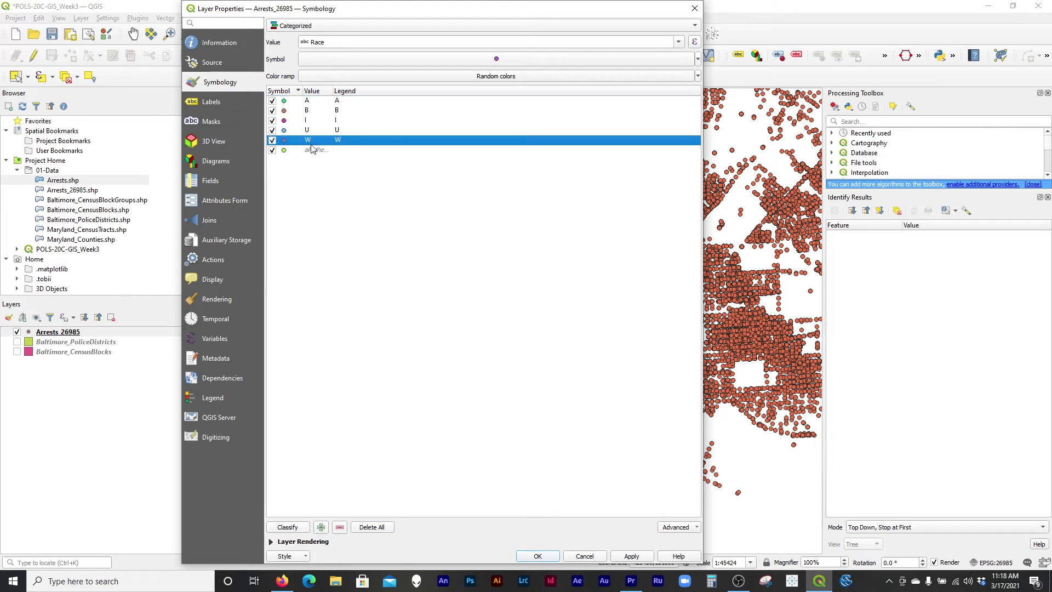
left_click(318, 131)
left_click(319, 122)
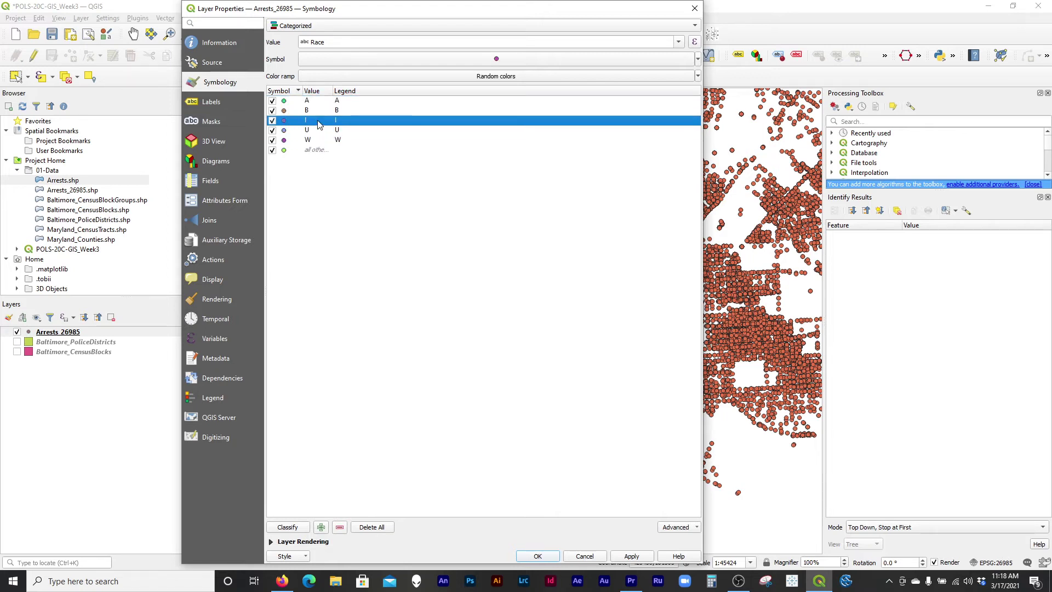
left_click(319, 131)
left_click(318, 123)
left_click(385, 273)
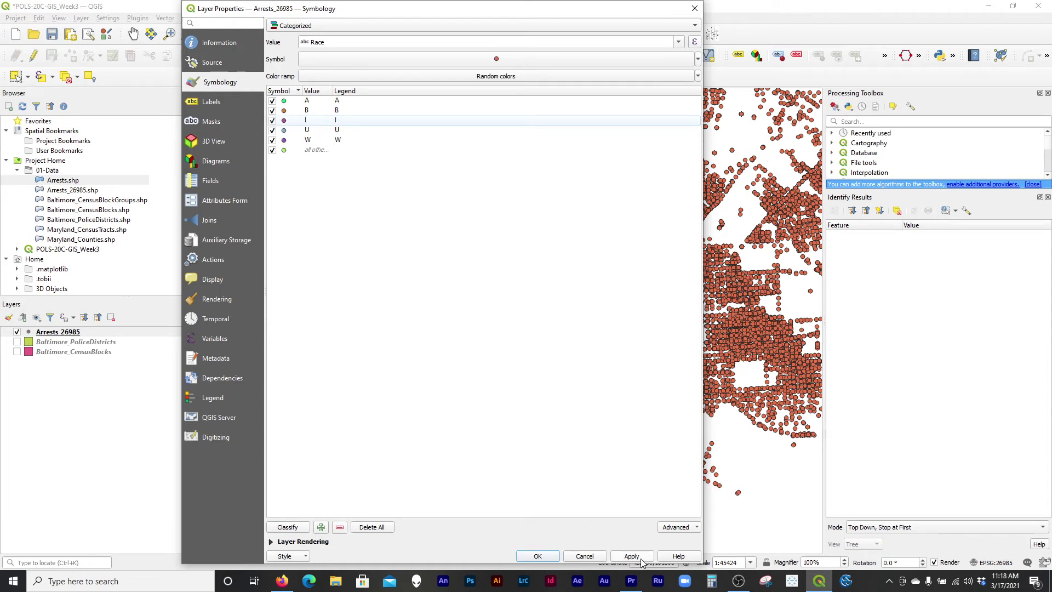
left_click_drag(702, 445, 634, 445)
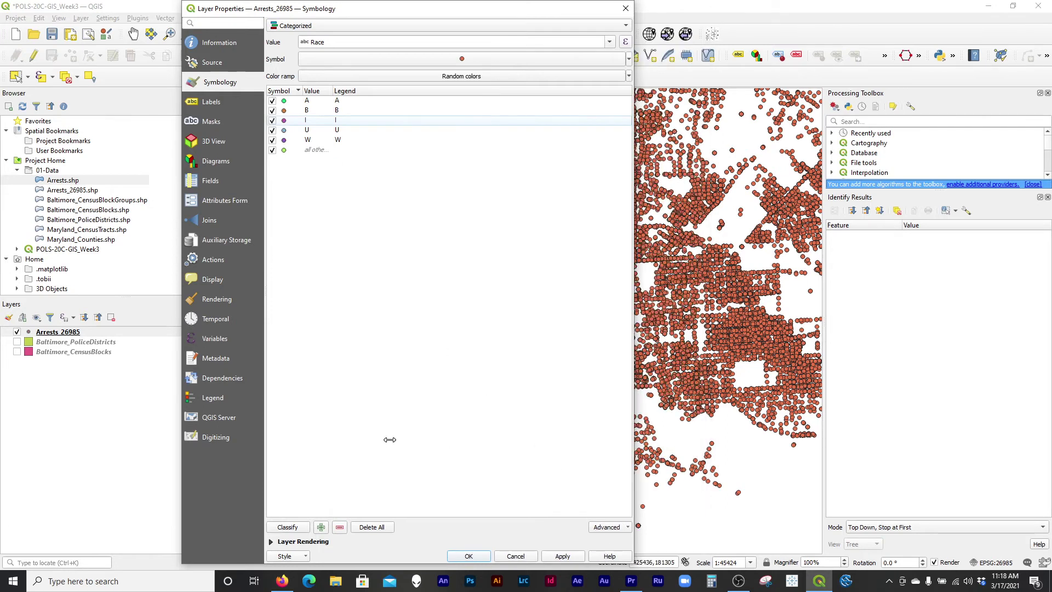
left_click_drag(423, 9, 235, 9)
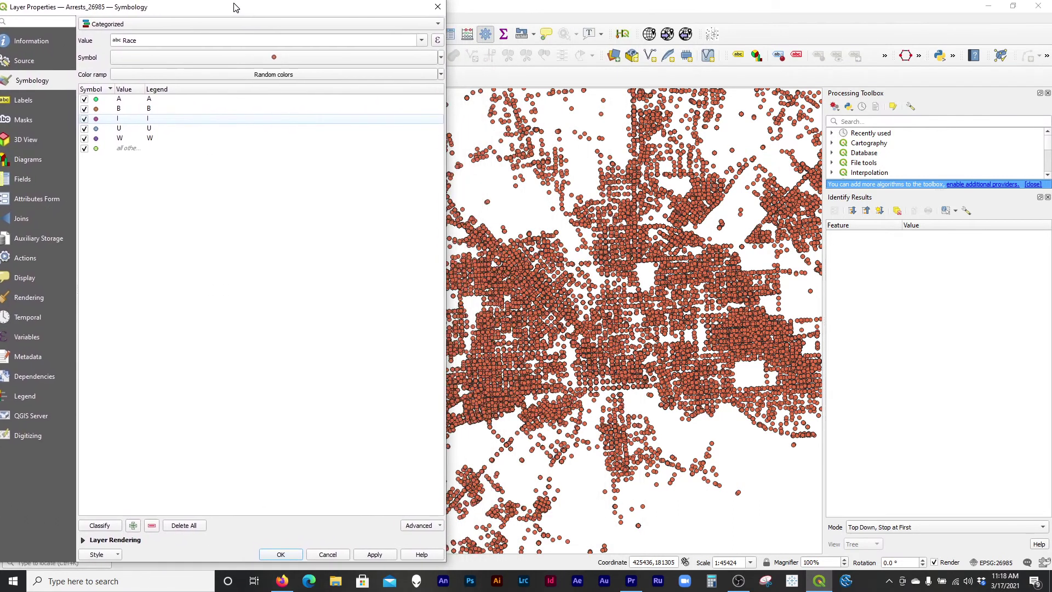
left_click(387, 558)
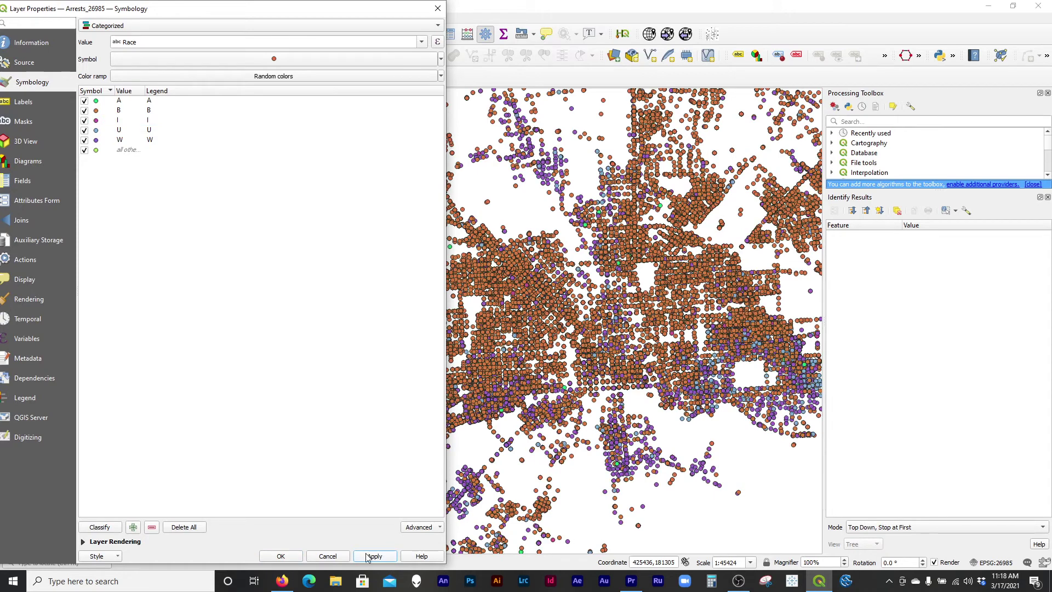
left_click(281, 556)
scroll(544, 336, "down", 1)
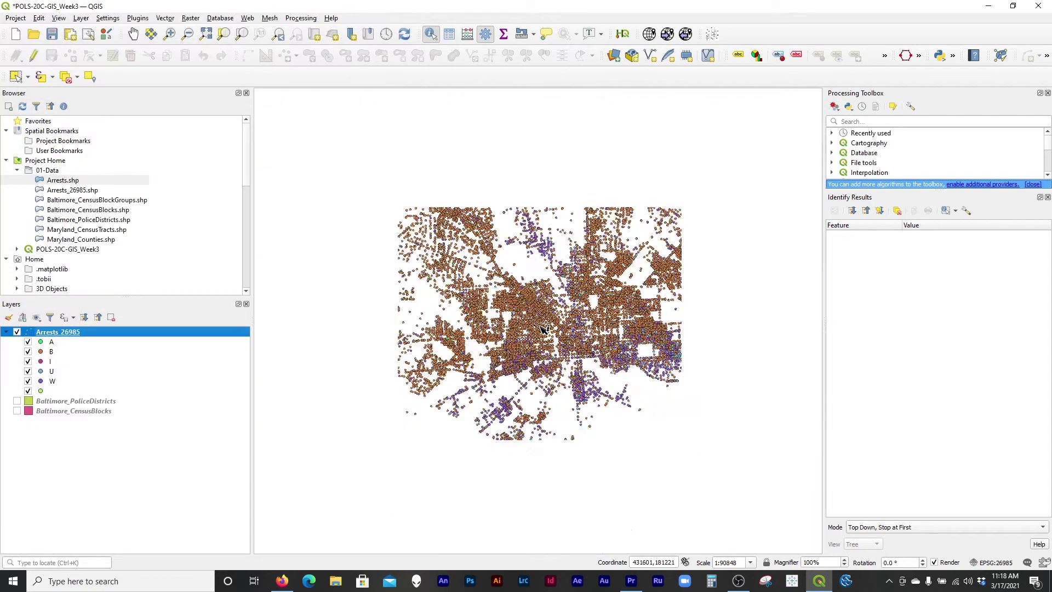
scroll(543, 354, "up", 1)
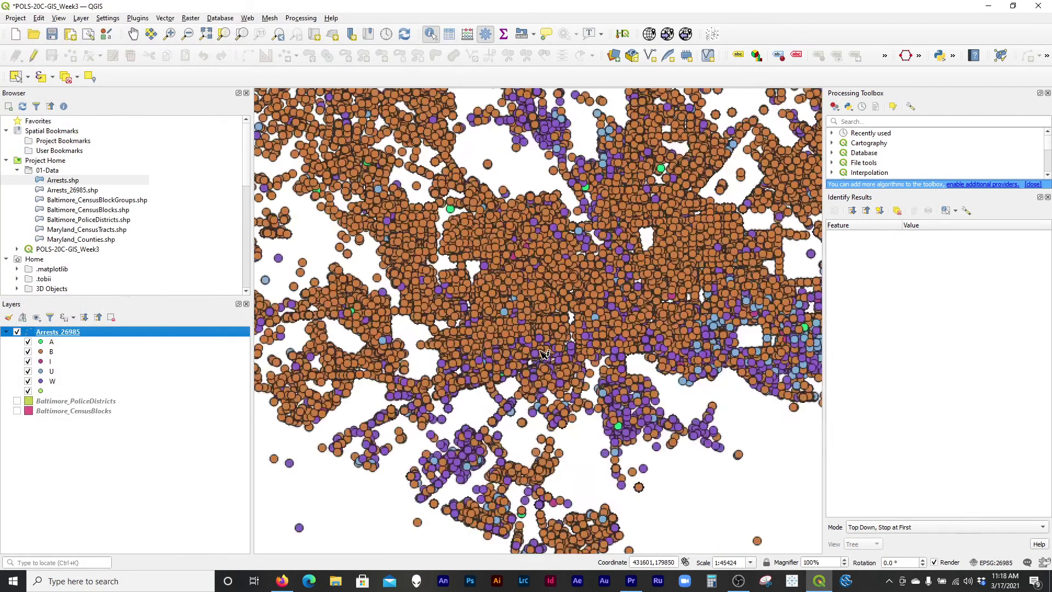
left_click(51, 353)
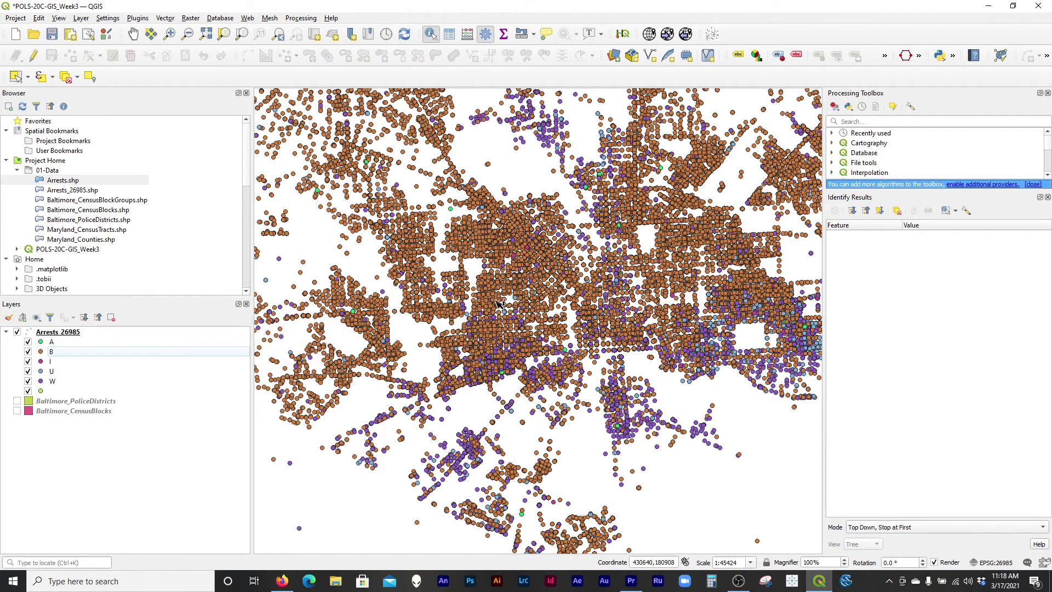
scroll(492, 299, "up", 1)
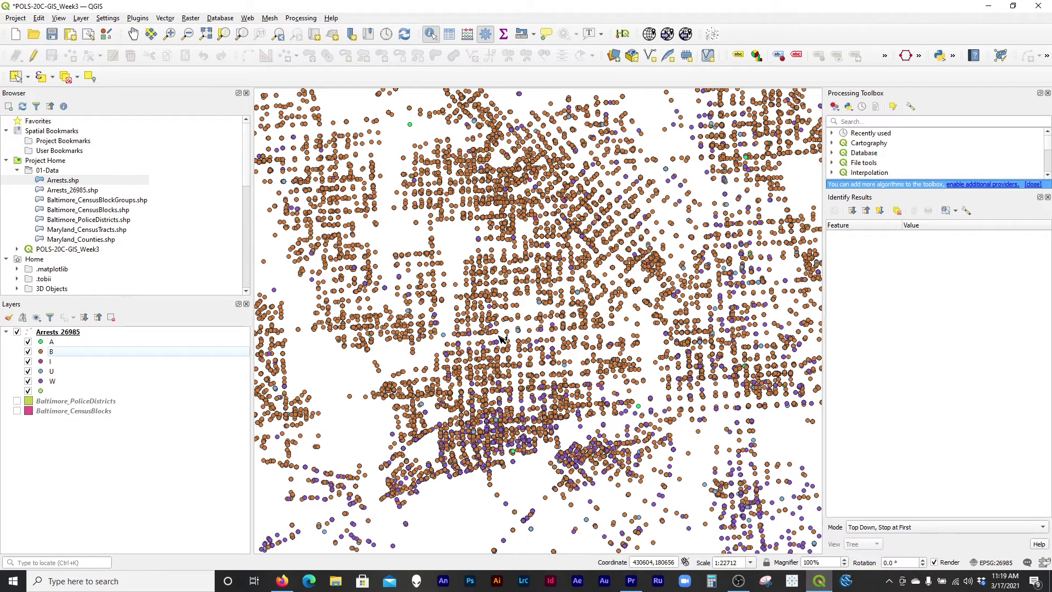
scroll(503, 337, "down", 1)
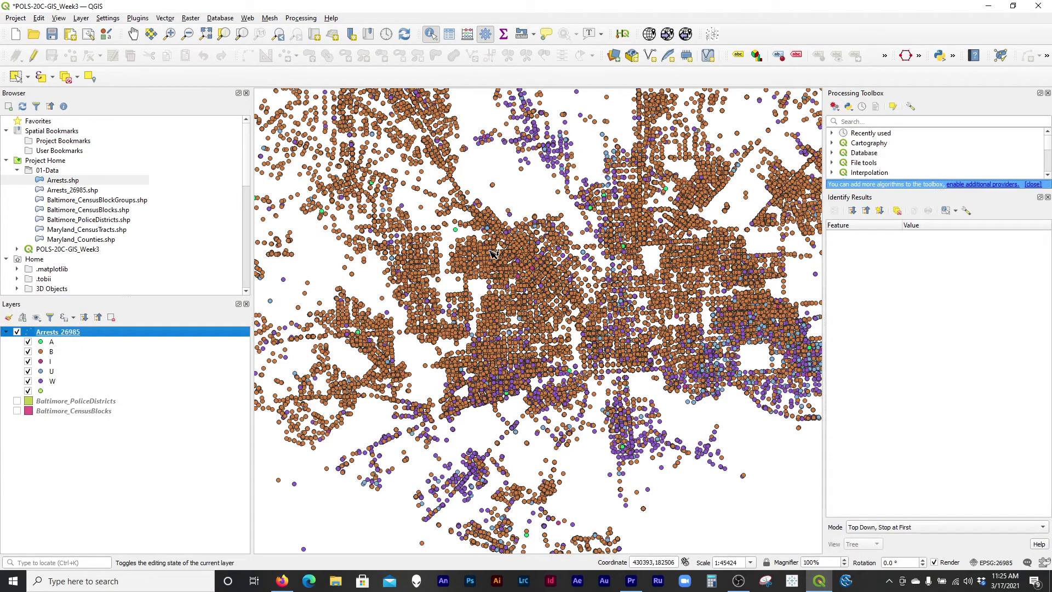
Step: Start a Select by Expression on ArrestDate and locate the value 2014-12-31
left_click(52, 77)
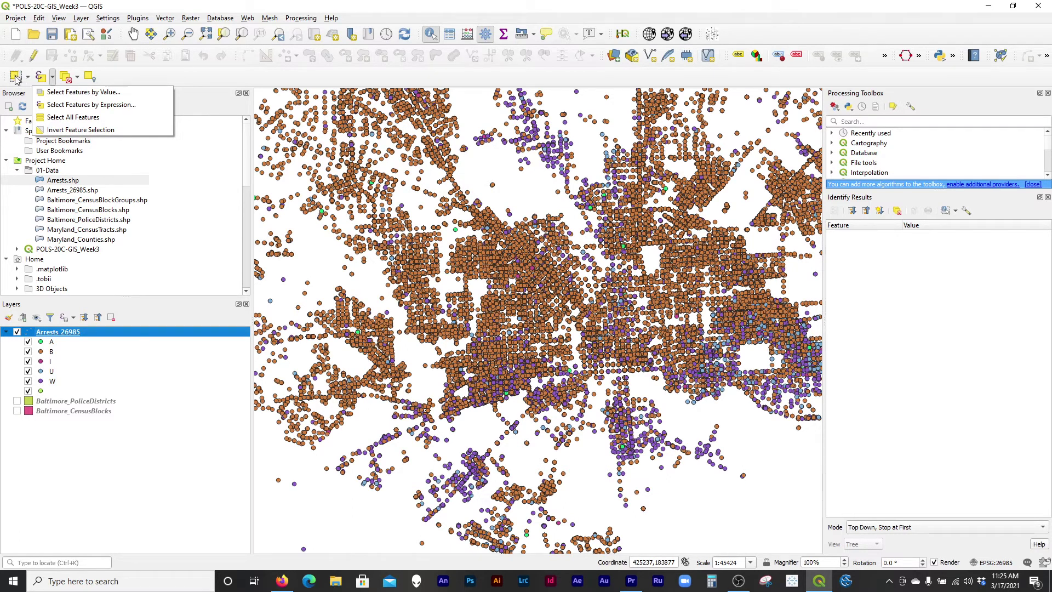
left_click(48, 105)
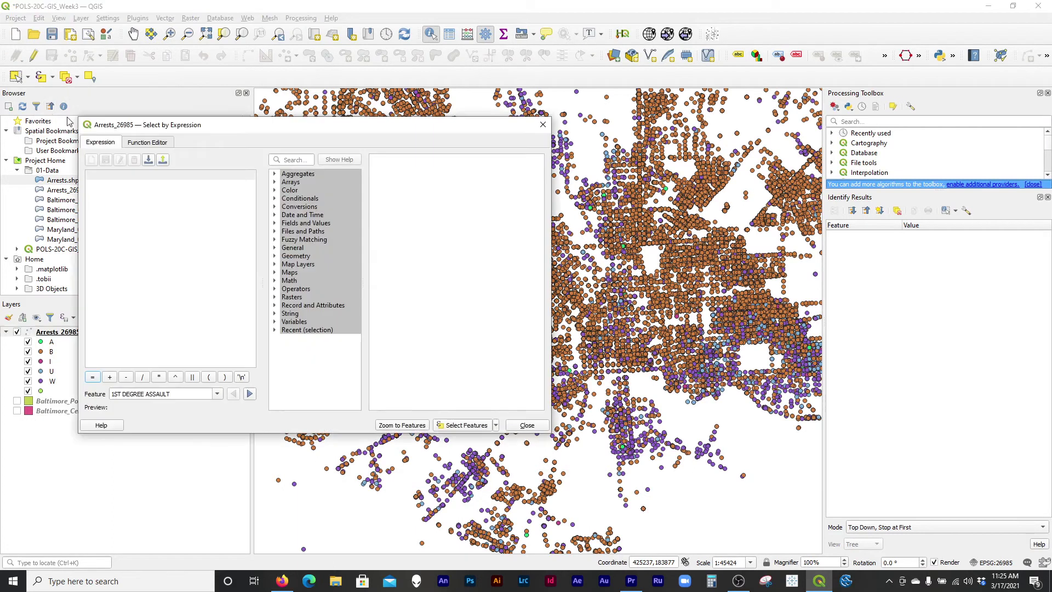
left_click(276, 225)
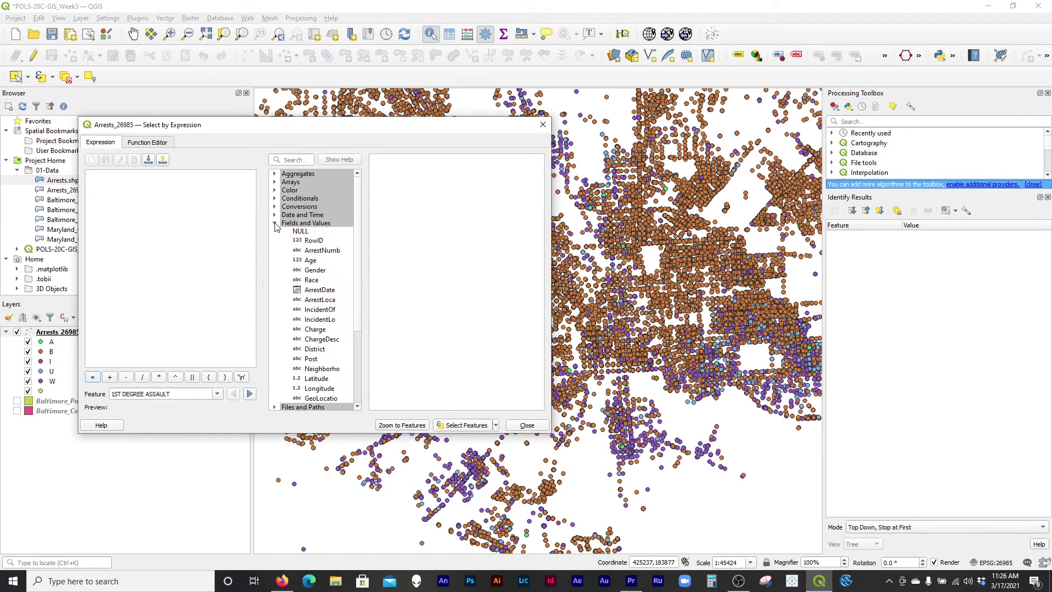
left_click(330, 294)
double_click(326, 293)
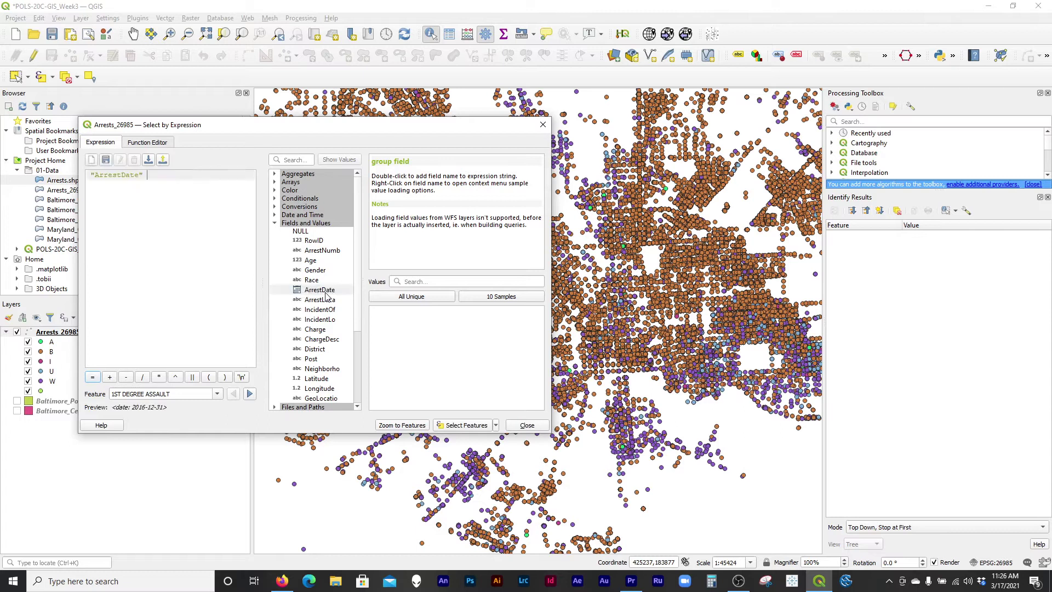
left_click(428, 303)
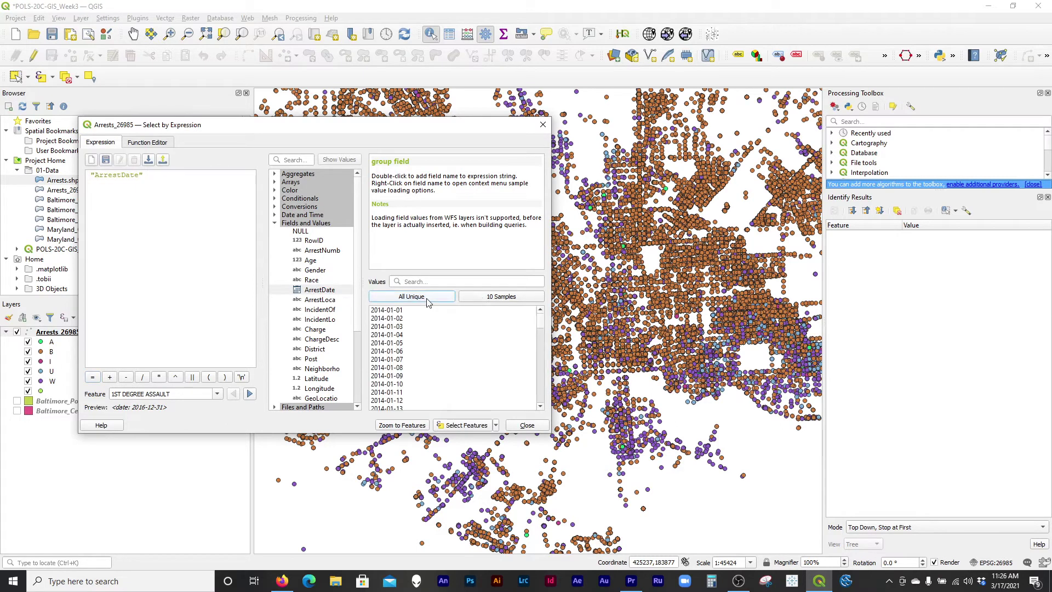
scroll(451, 330, "down", 1)
mouse_move(544, 328)
left_mouse_down()
mouse_move(541, 378)
mouse_move(530, 336)
left_mouse_up()
left_click_drag(530, 333, 531, 336)
left_click(409, 352)
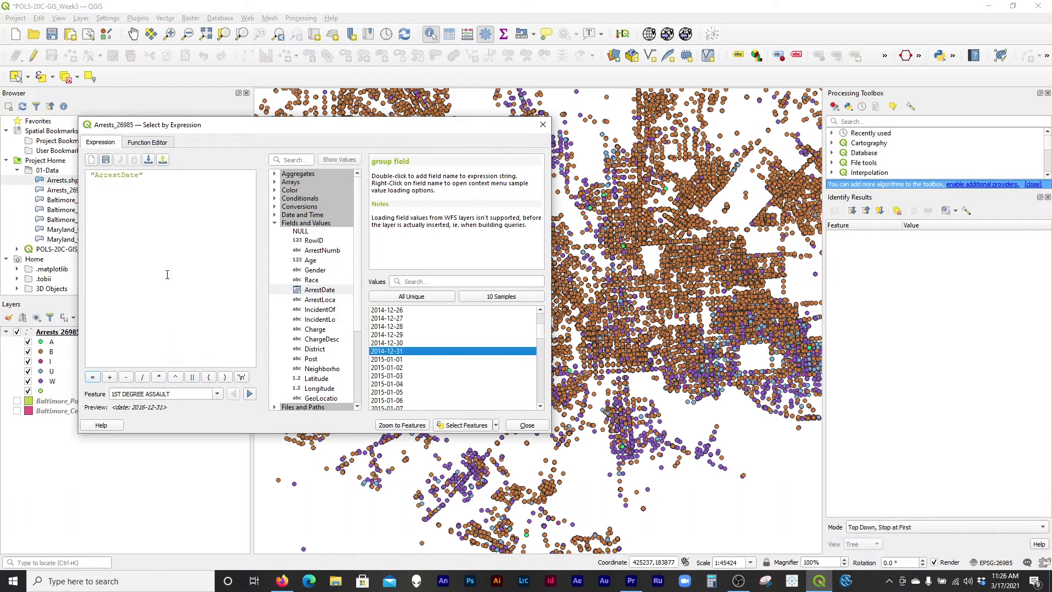
Step: Select features where "ArrestDate" > '2014-12-31' AND "ArrestDate" < '2021-01-01' (63306 arrests)
left_click(183, 191)
type(">")
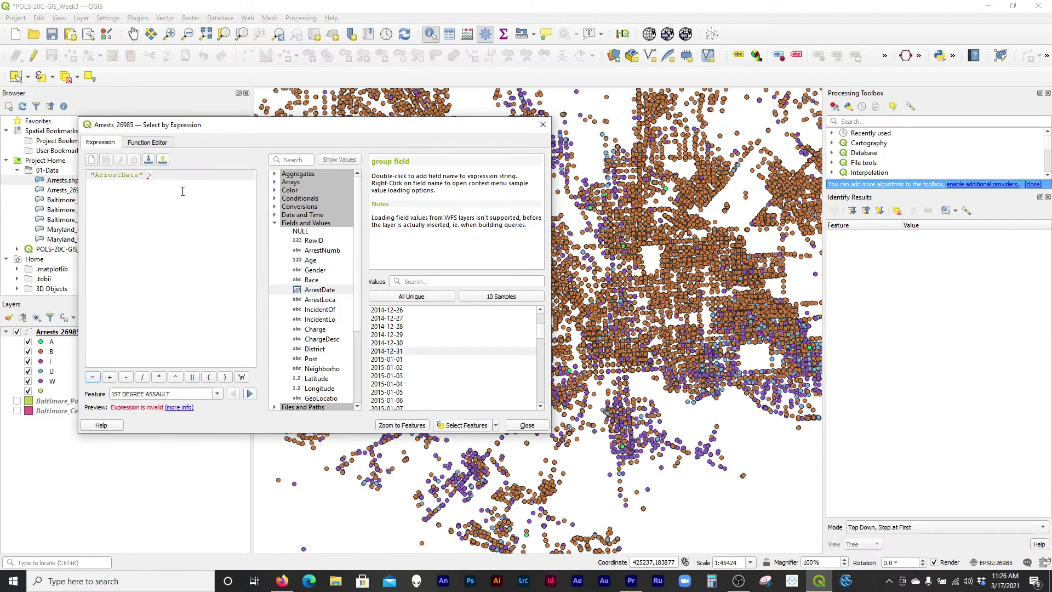
double_click(400, 352)
left_click_drag(542, 332, 534, 390)
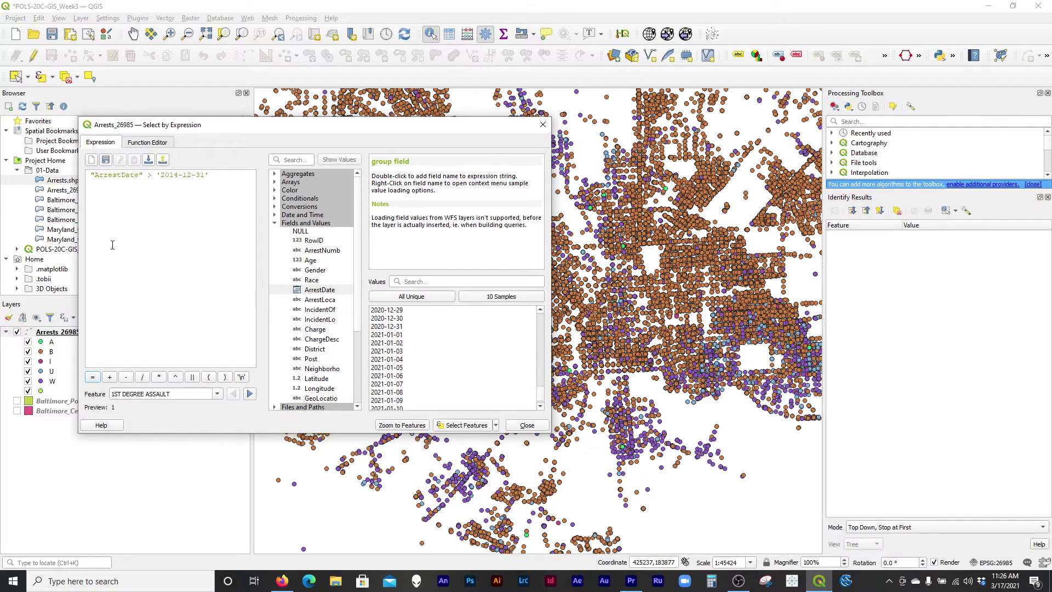
left_click(234, 203)
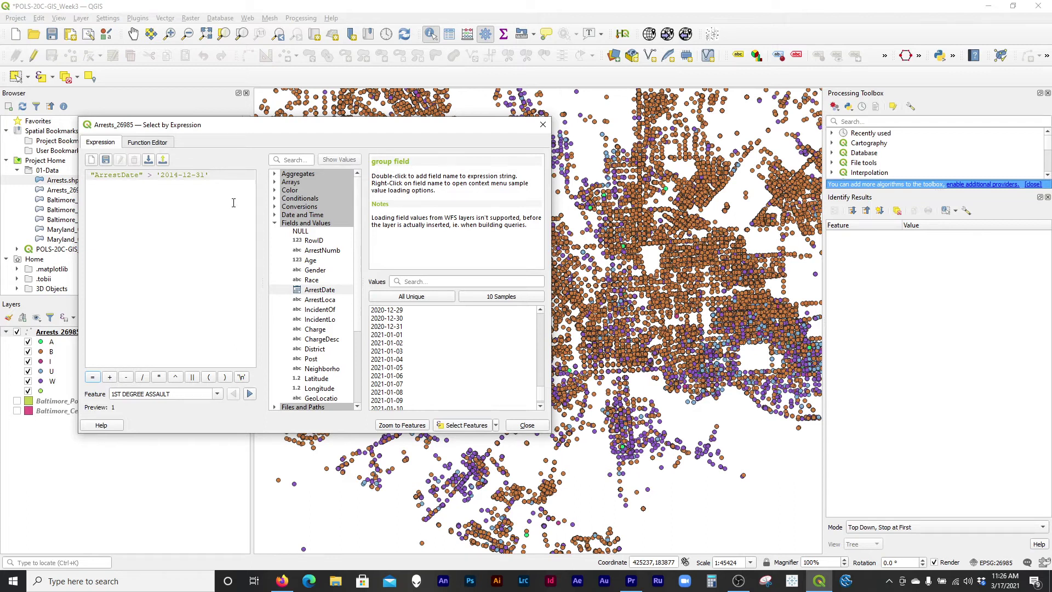
type("AND")
double_click(319, 290)
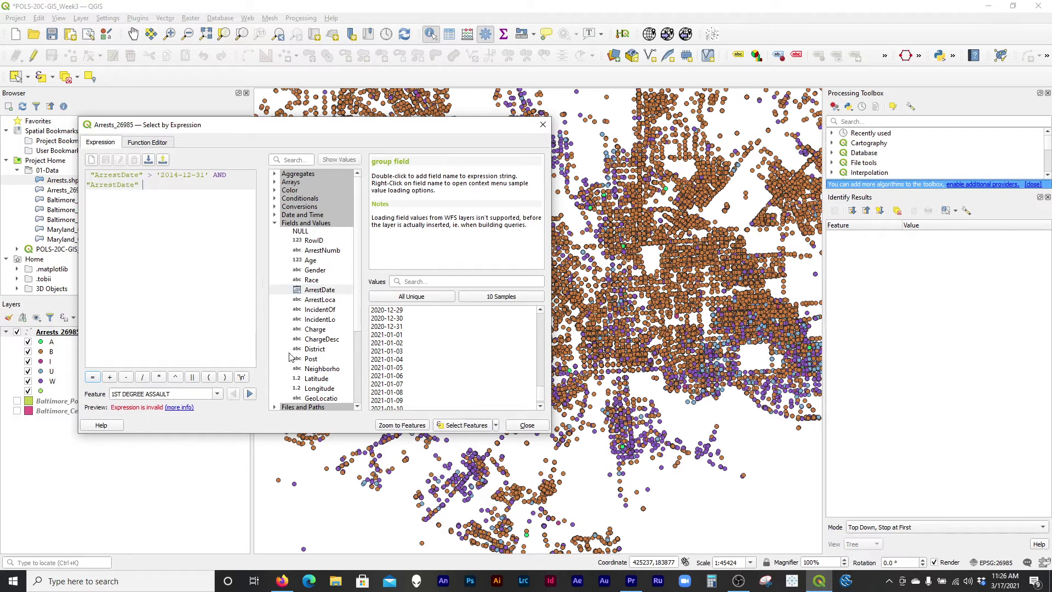
left_click(403, 335)
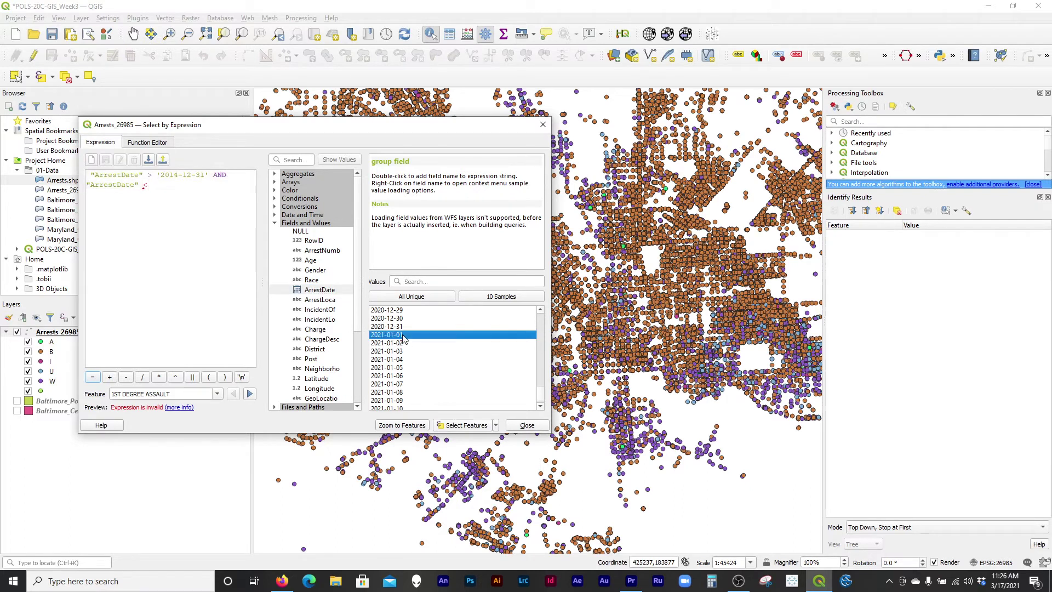
double_click(405, 335)
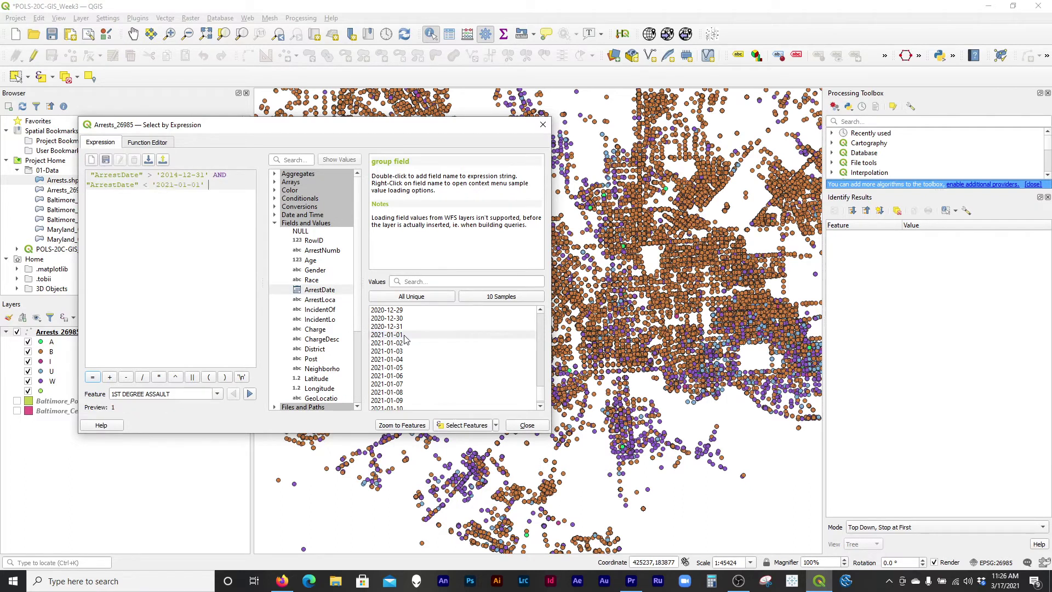
left_click(465, 427)
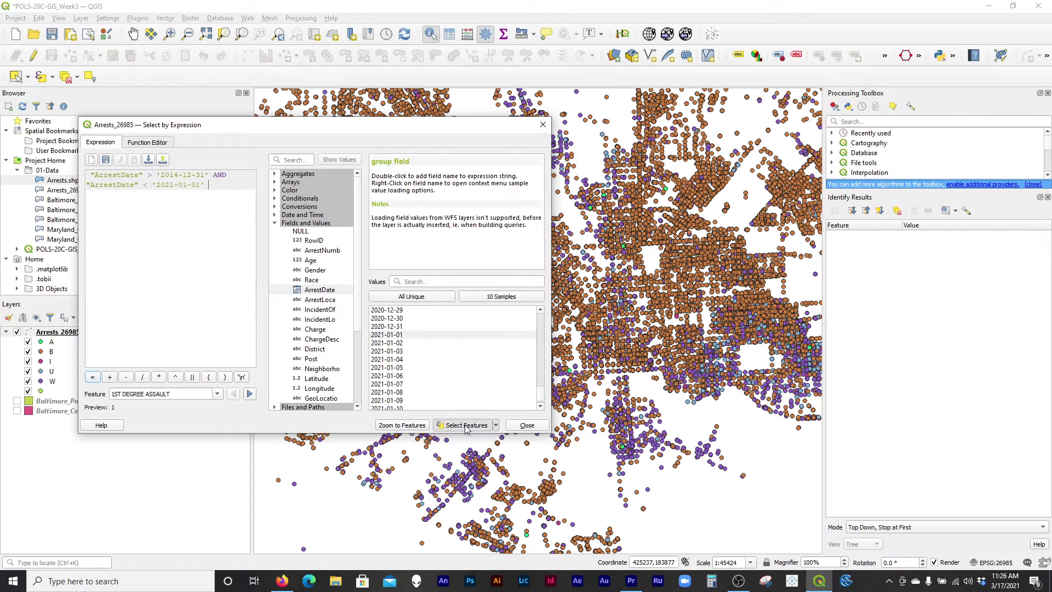
left_click(528, 425)
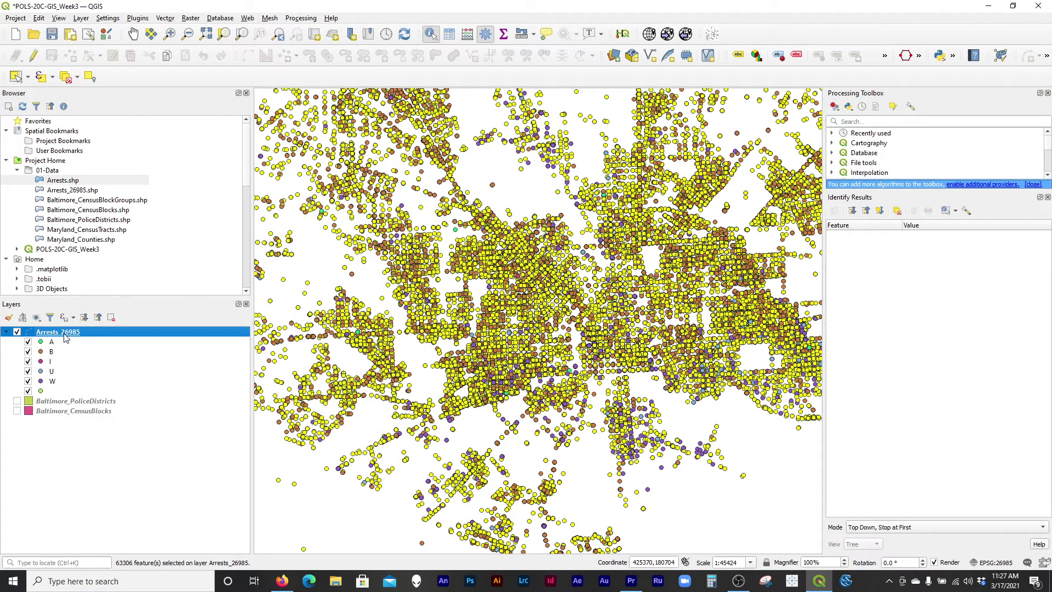
Step: Export only the selected Arrests_26985 features, browsing for a save location in 01-Data
right_click(64, 336)
mouse_move(164, 538)
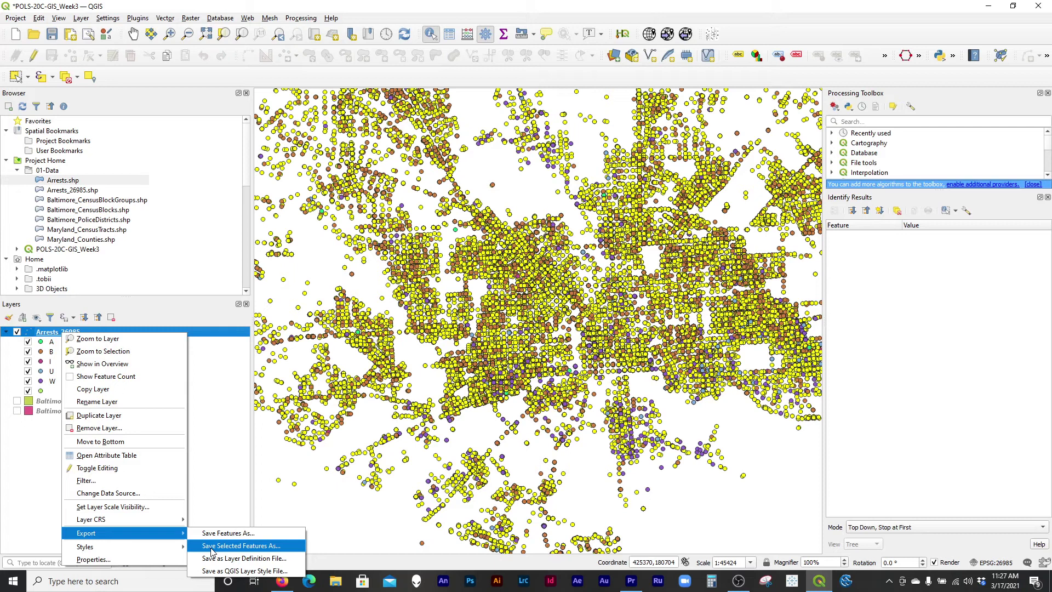
left_click(240, 546)
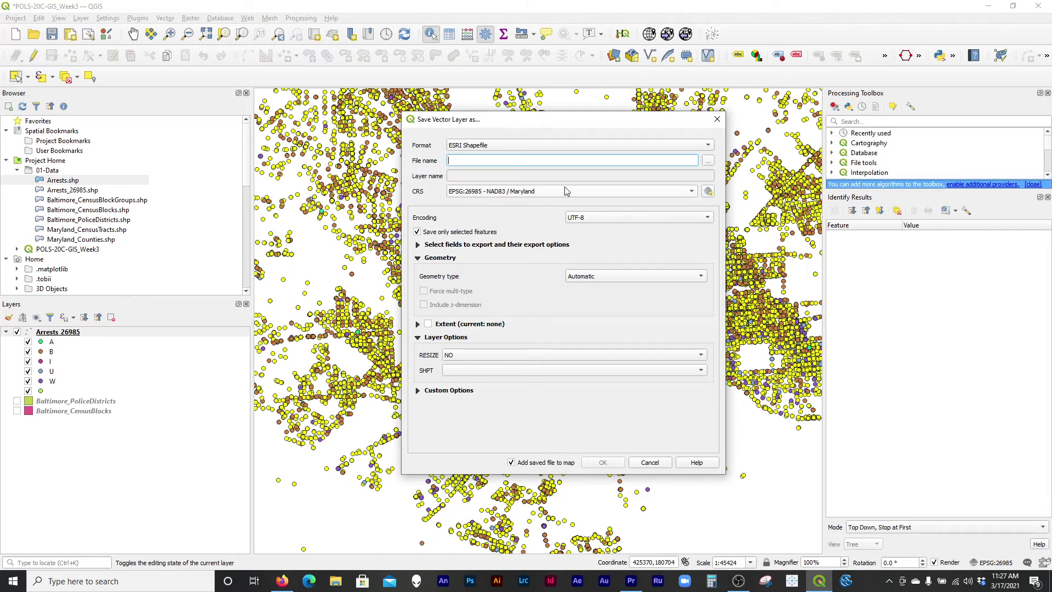
left_click(708, 161)
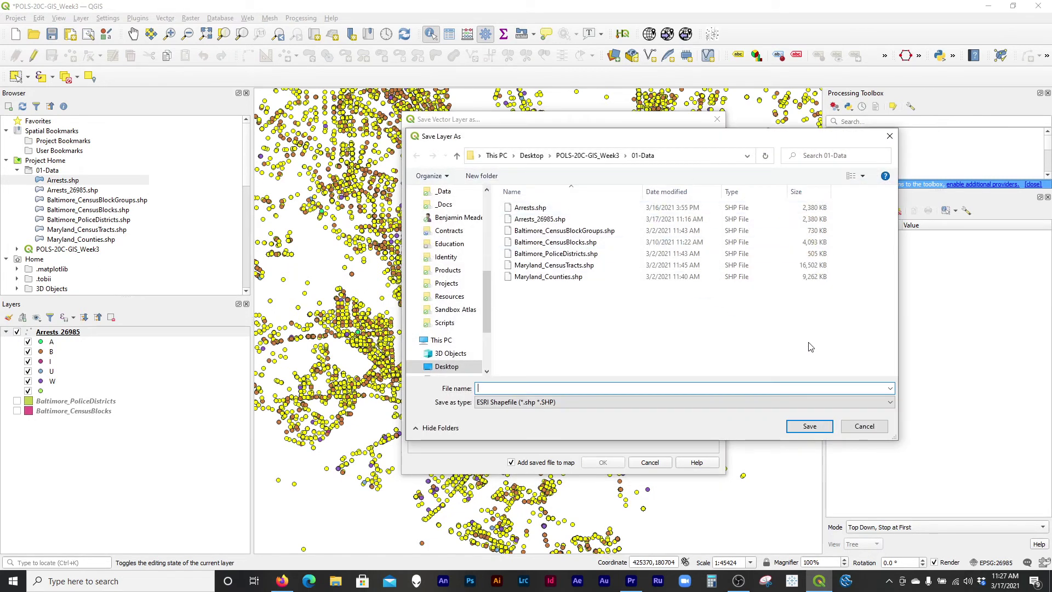
Step: Name the file Arrests_2015-2020 and save the selected arrests as that shapefile
type("Arrest")
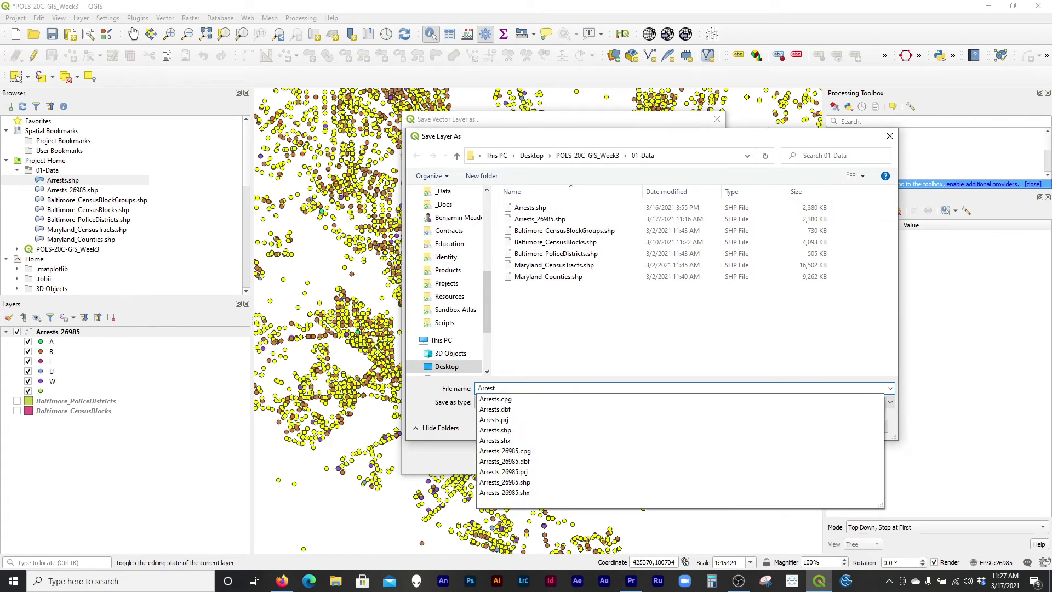
type("s_")
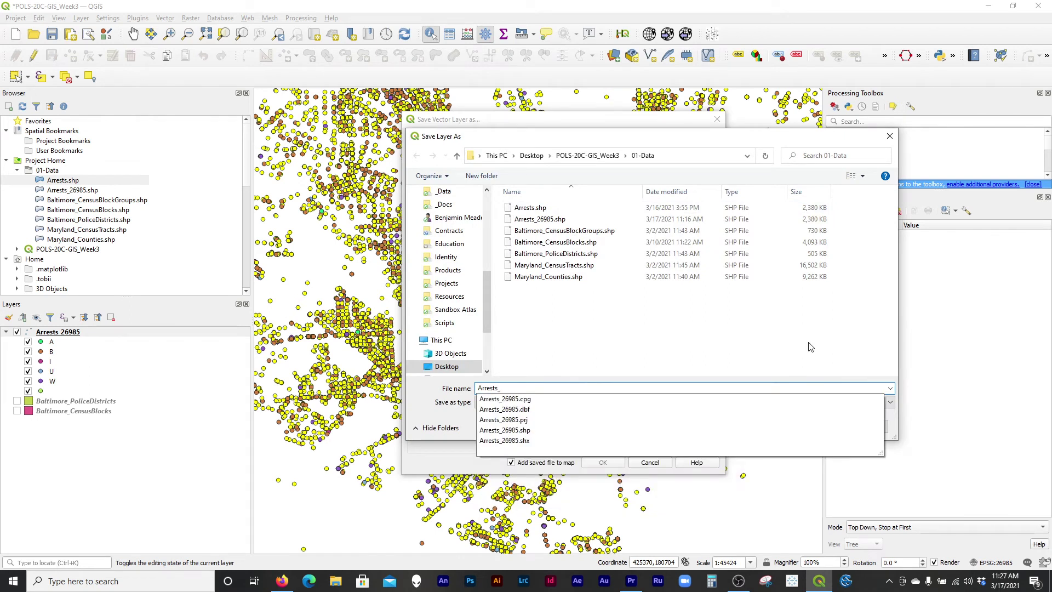
type("20")
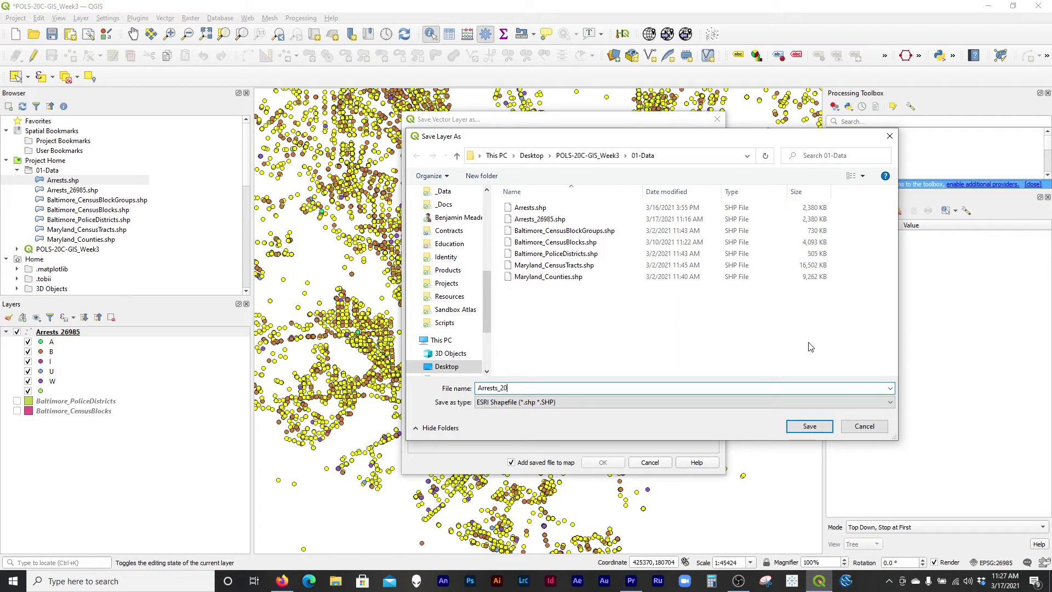
type("15-2020")
key("Return")
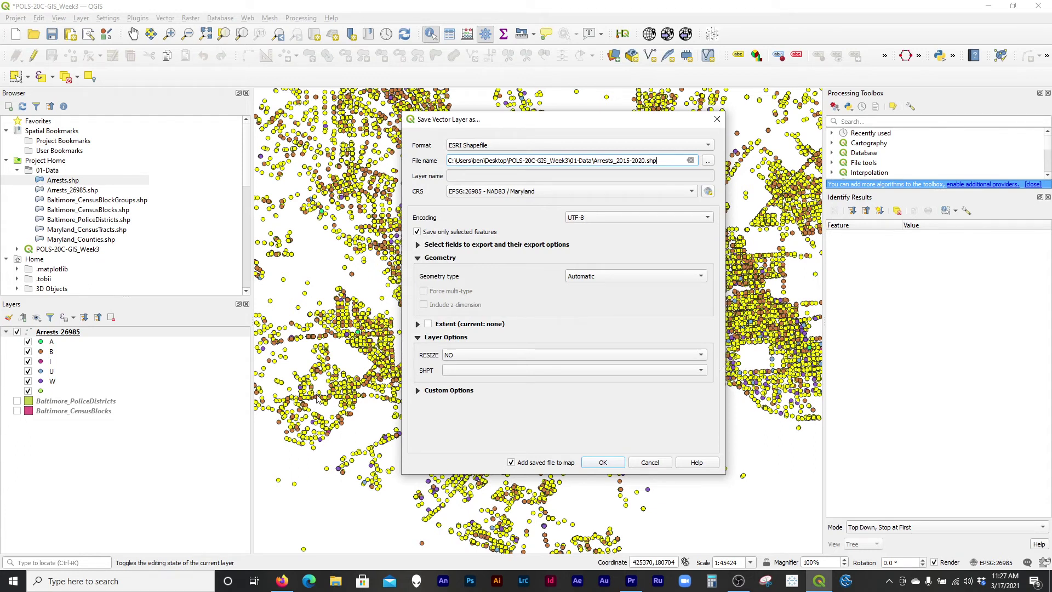
left_click(603, 463)
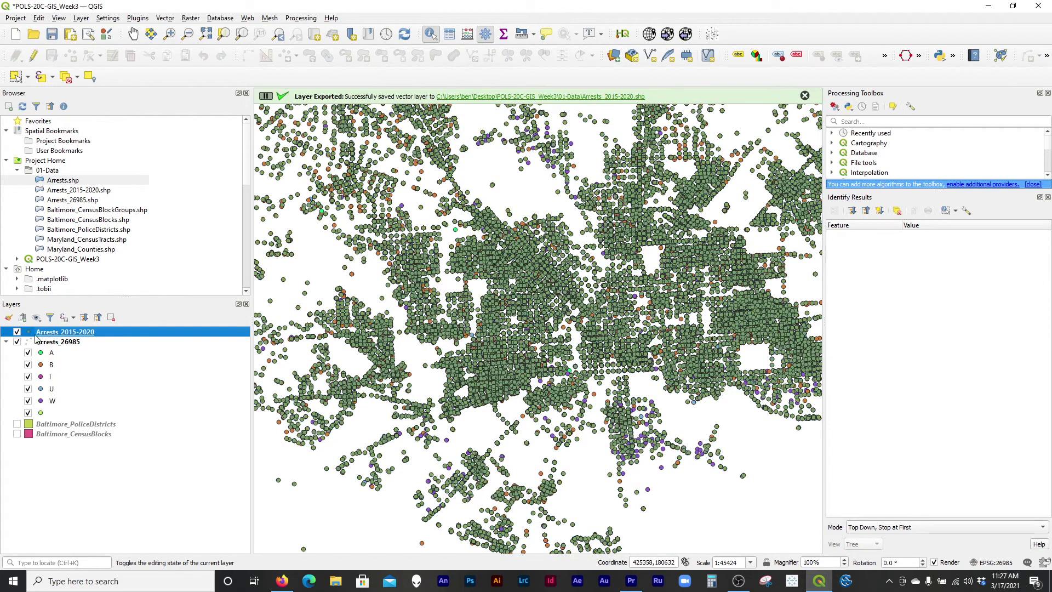
Step: Remove the Arrests_26985 layer, leaving Arrests_2015-2020 as the only arrest layer
right_click(60, 342)
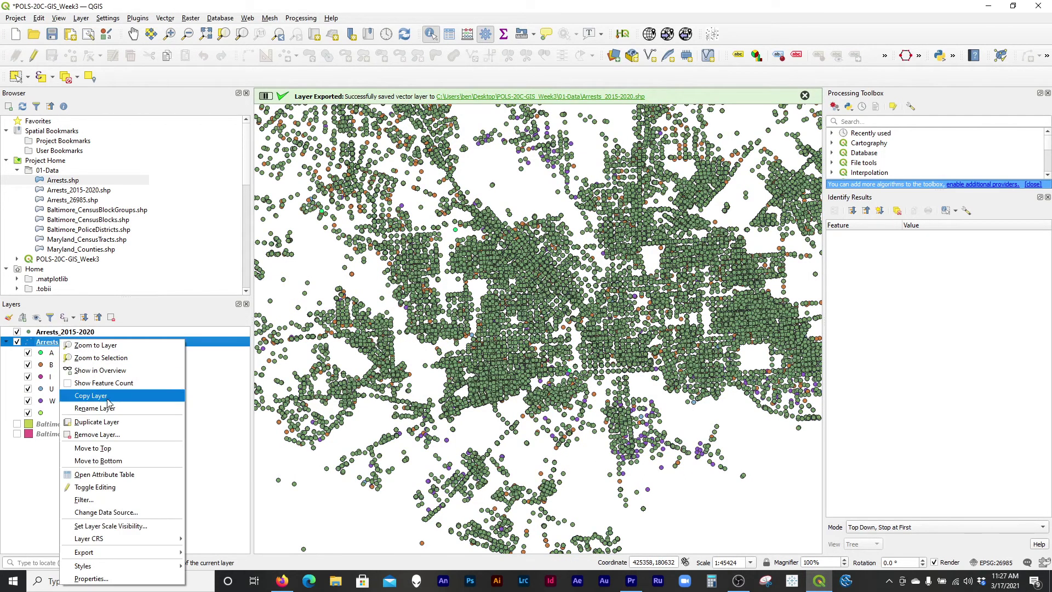
left_click(98, 435)
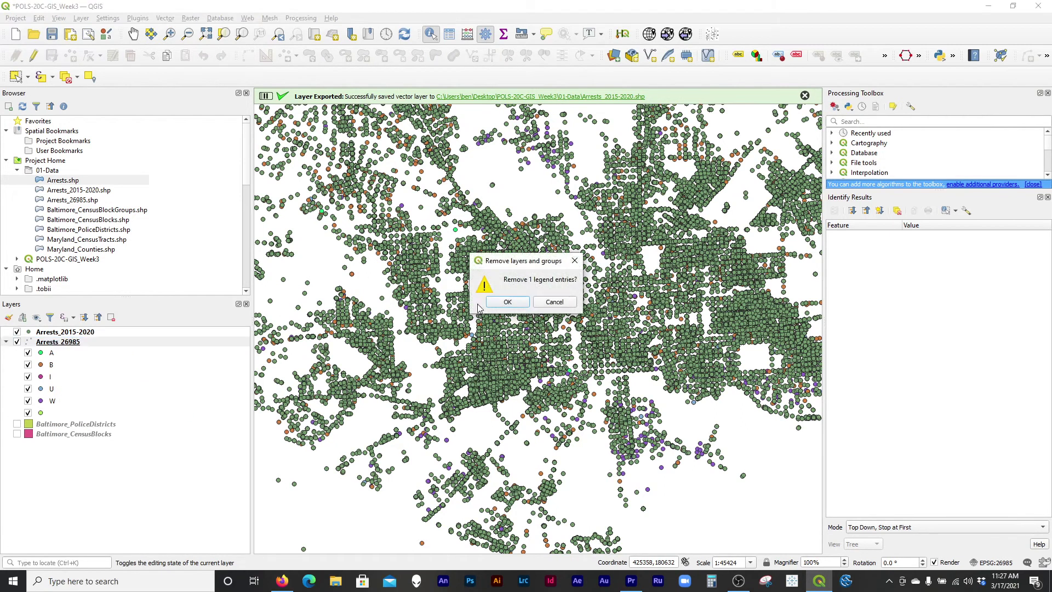
left_click(507, 303)
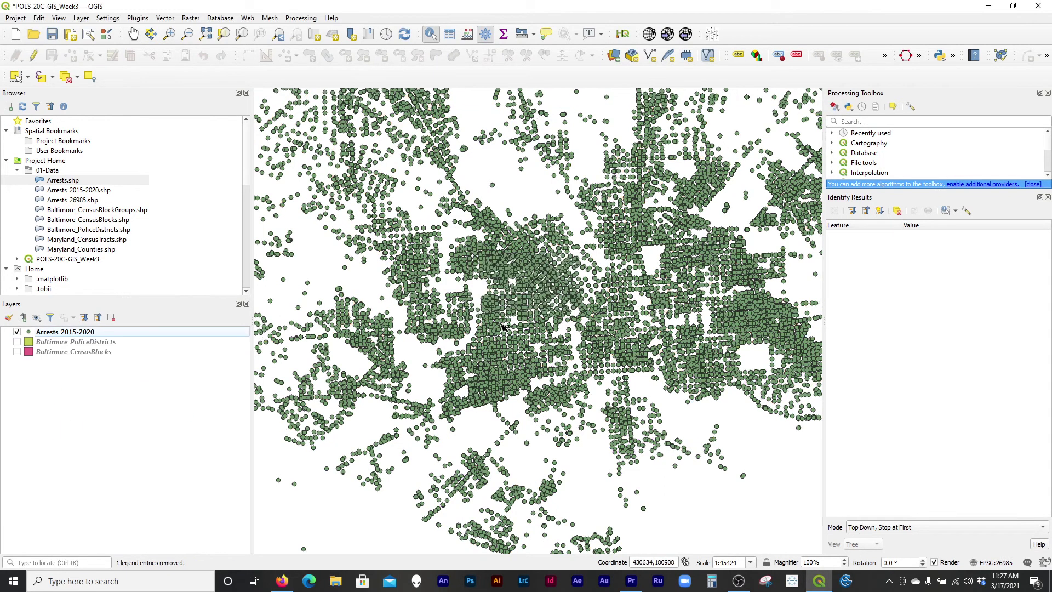
scroll(505, 324, "down", 1)
scroll(523, 314, "up", 1)
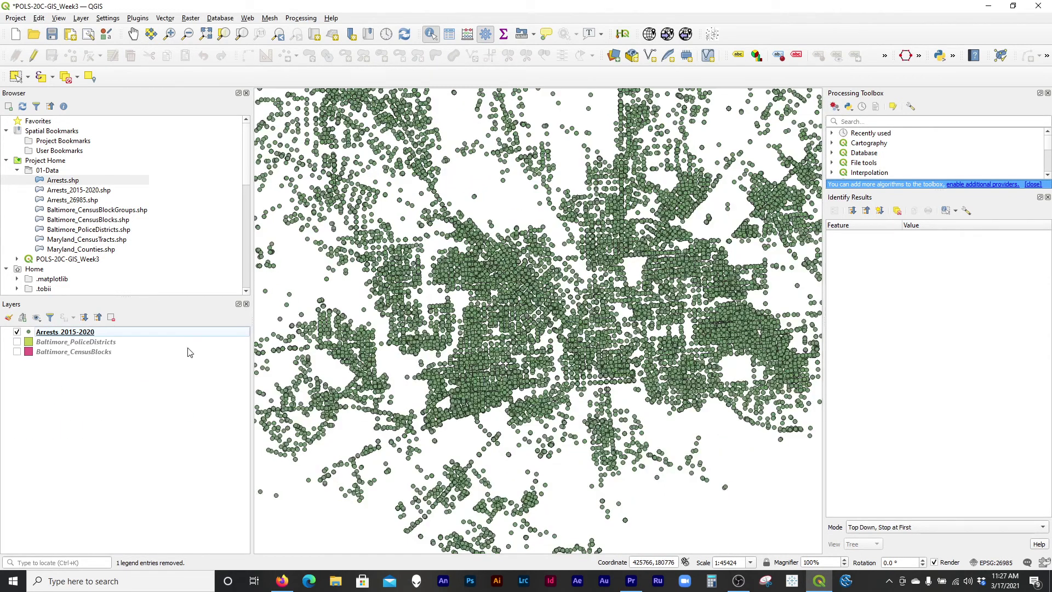
Step: Turn on the Baltimore_CensusBlocks and Baltimore_PoliceDistricts layers on the map
left_click(17, 352)
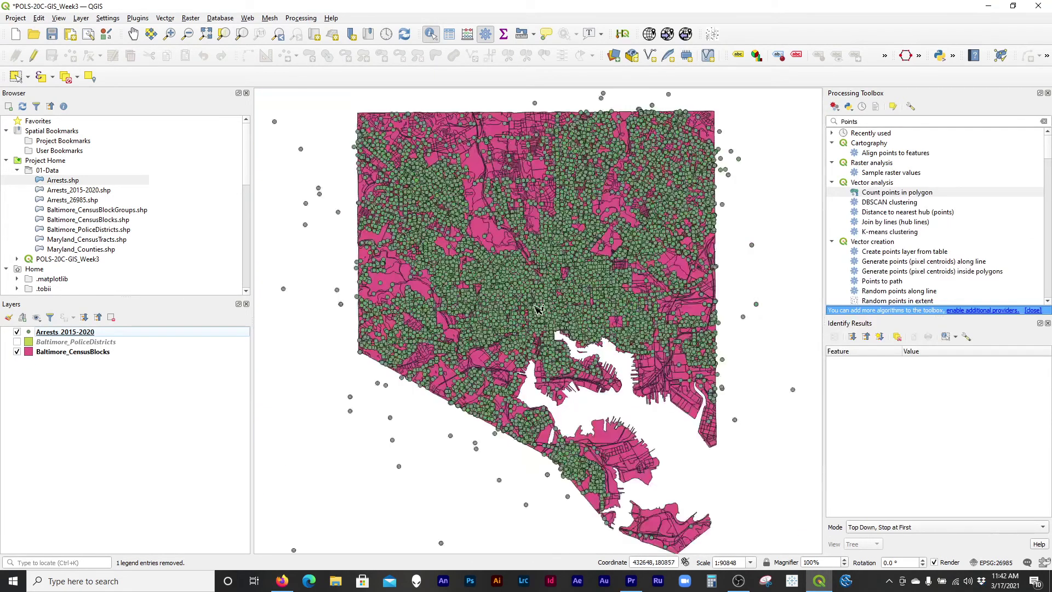
left_click(71, 342)
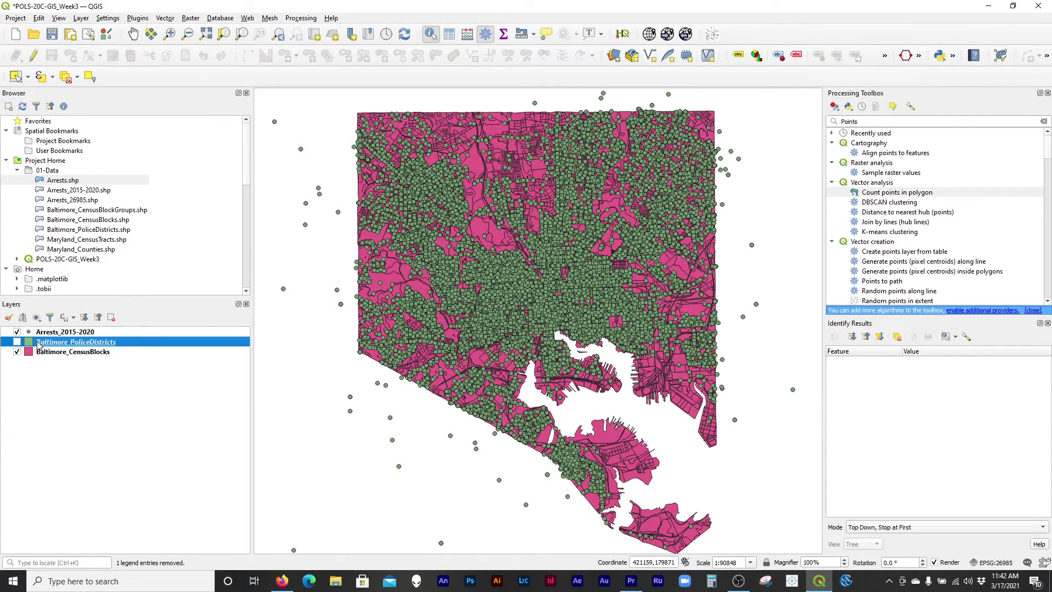
scroll(551, 308, "up", 4)
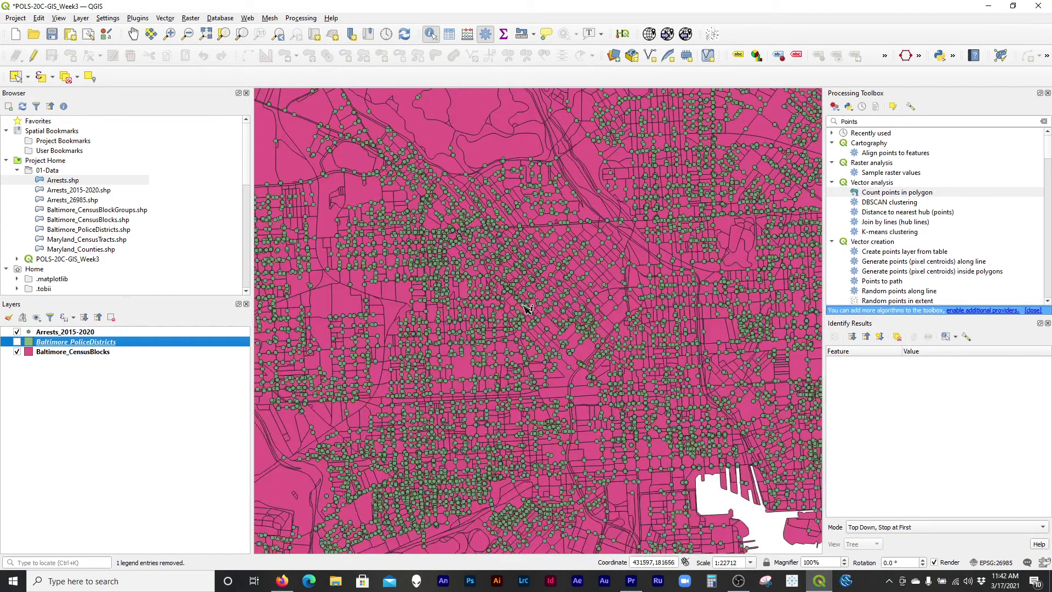
scroll(553, 310, "up", 1)
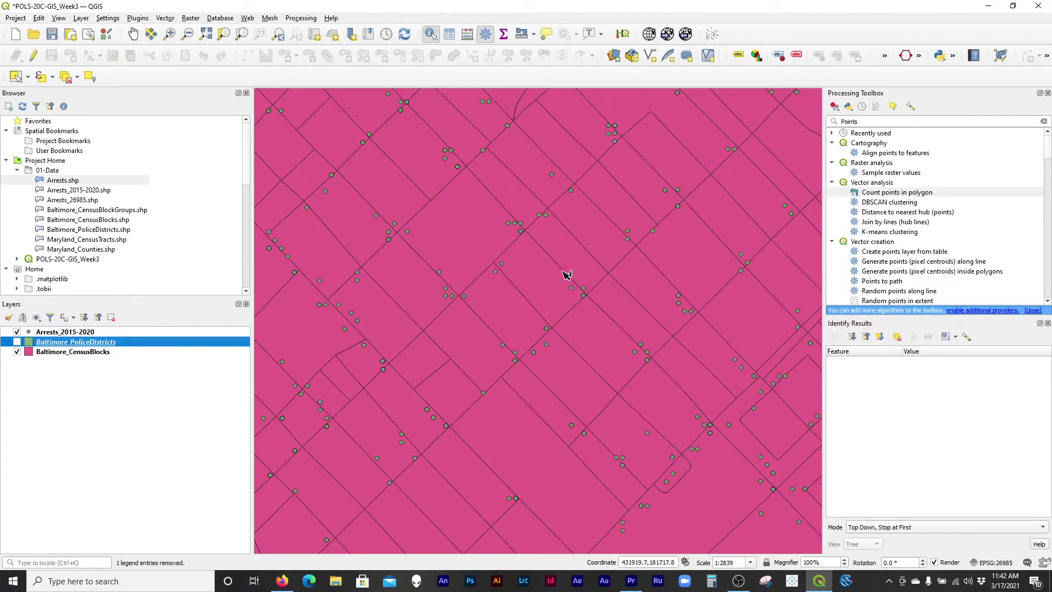
scroll(541, 292, "down", 4)
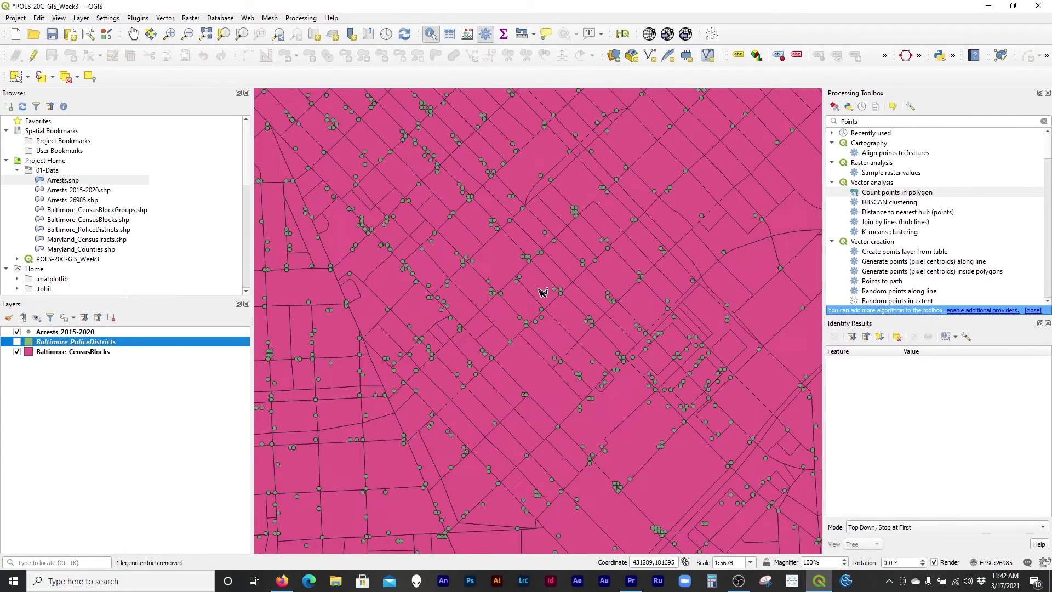
scroll(541, 292, "down", 1)
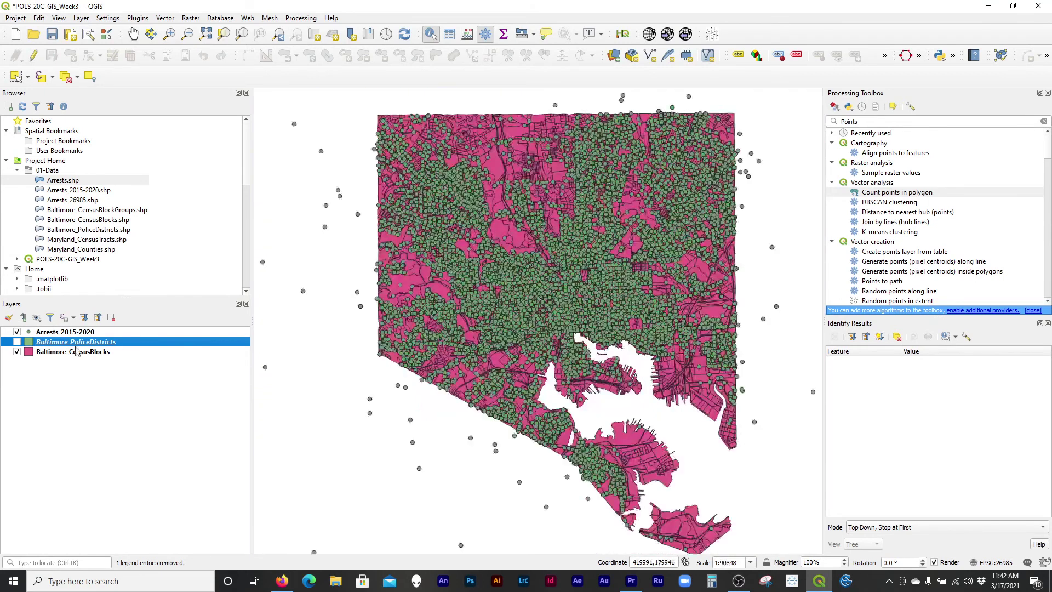
left_click(17, 342)
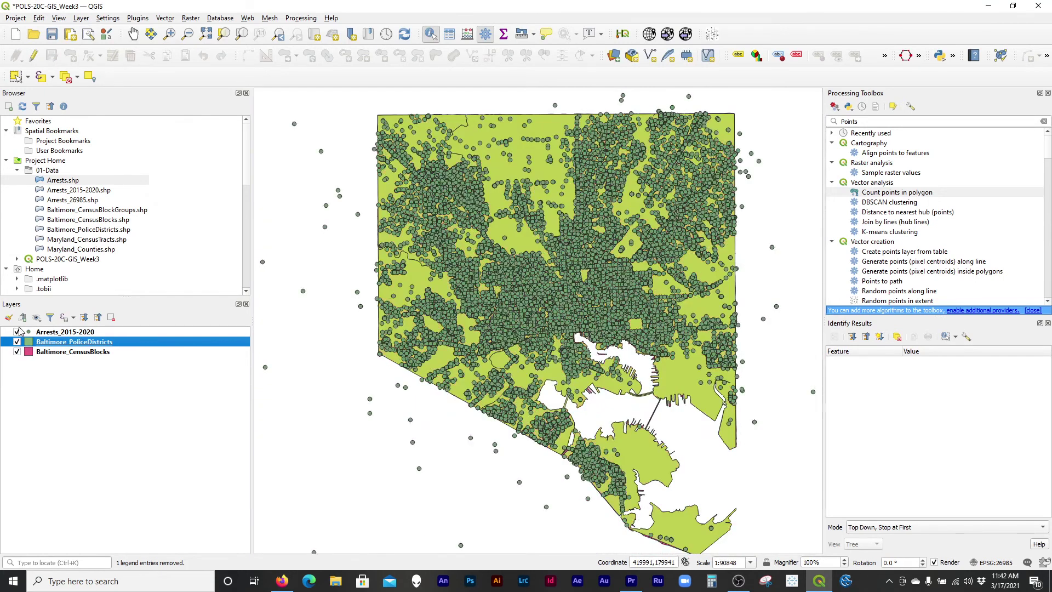
Step: Toggle the arrest points and police districts to compare, ending with all three layers visible
left_click(17, 332)
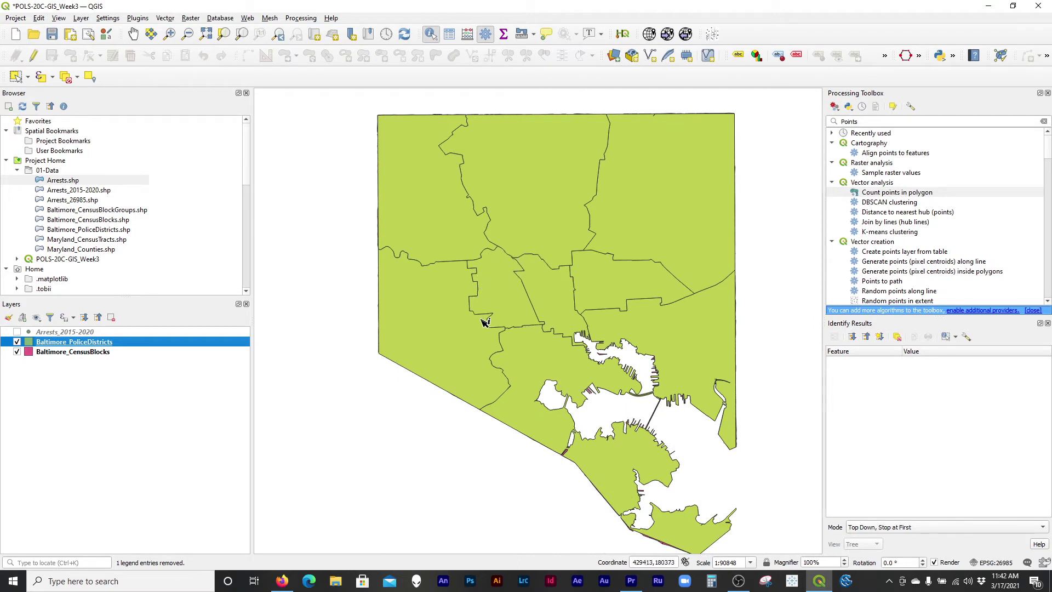
left_click(17, 342)
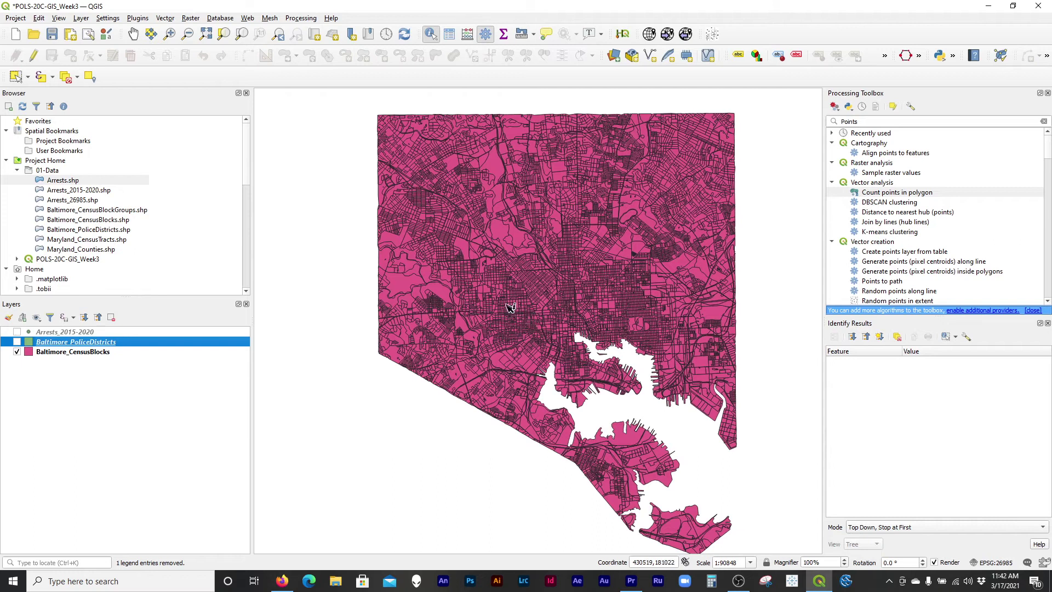
left_click(17, 342)
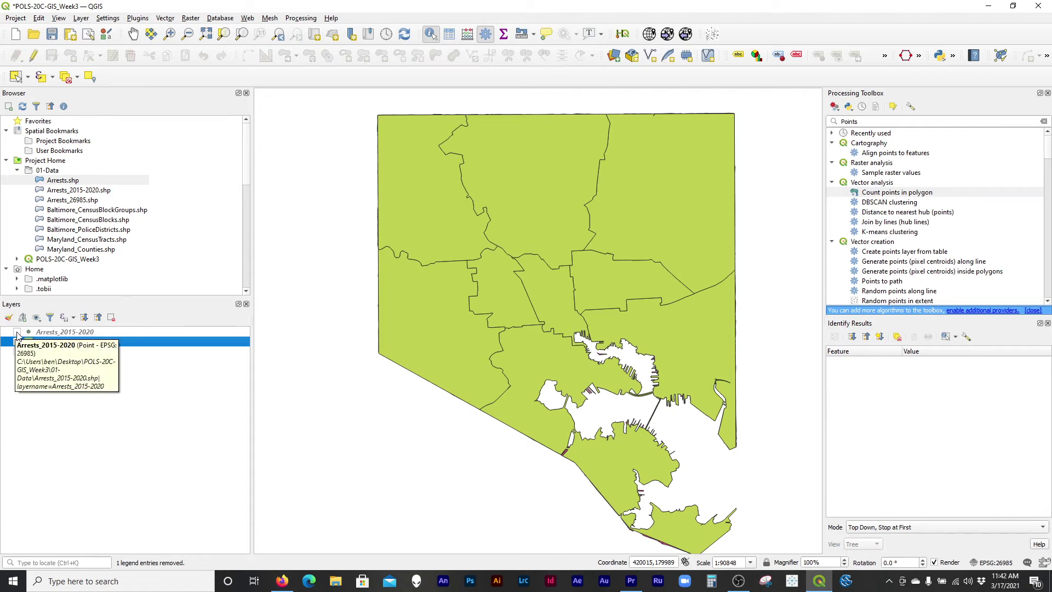
left_click(17, 332)
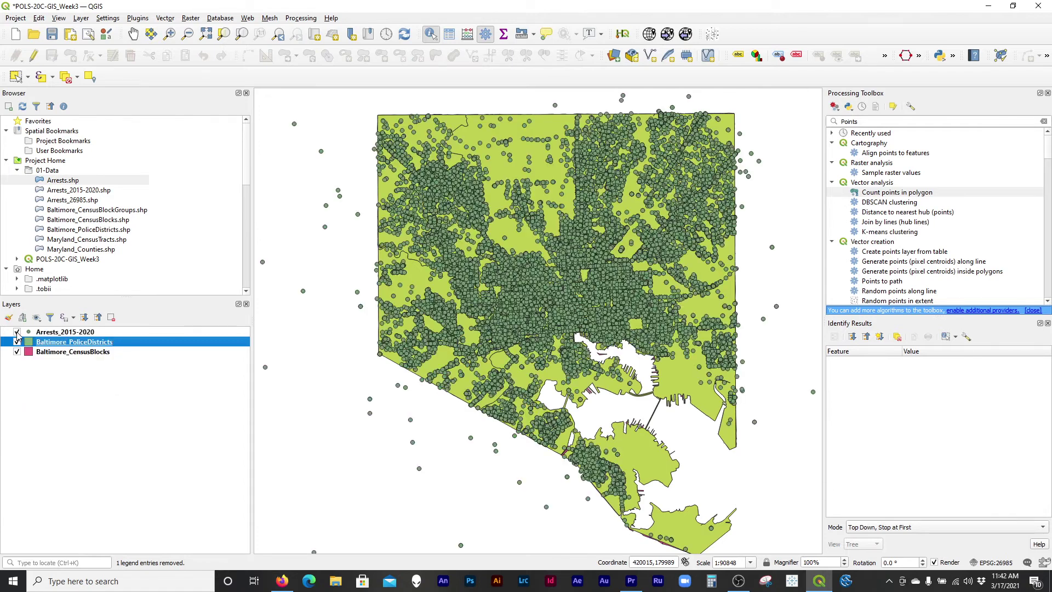
Step: Search the Processing Toolbox for 'Points' and select Count points in polygon
left_click(897, 123)
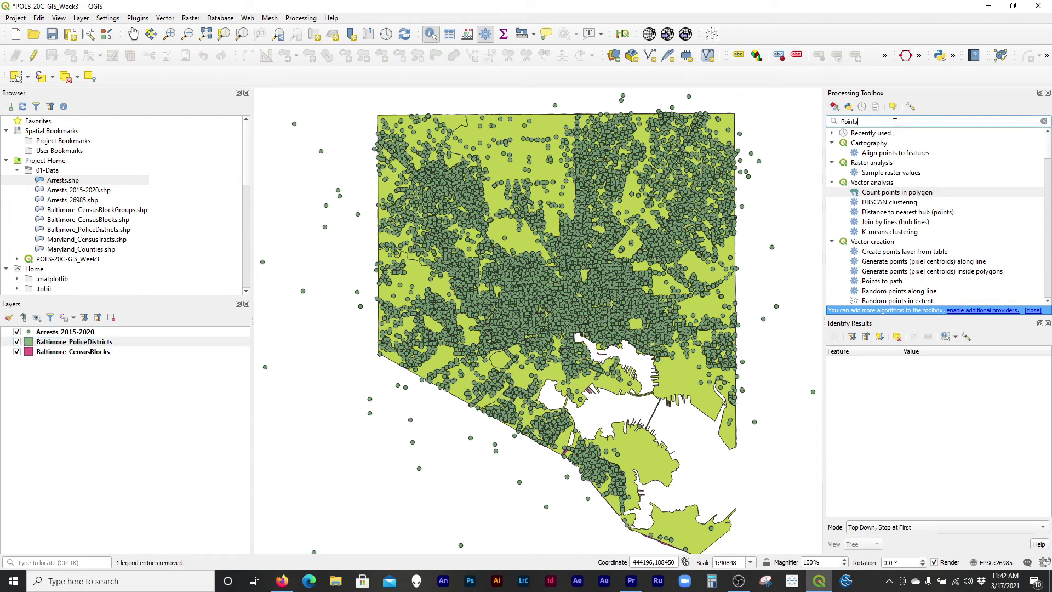
key("ctrl+a")
key("BackSpace")
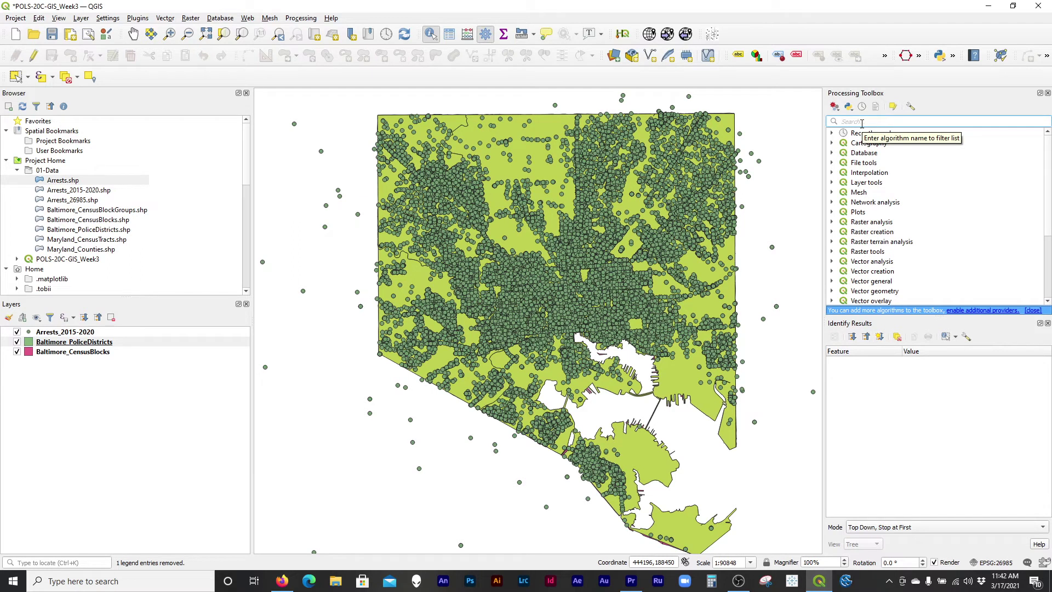
type("Points")
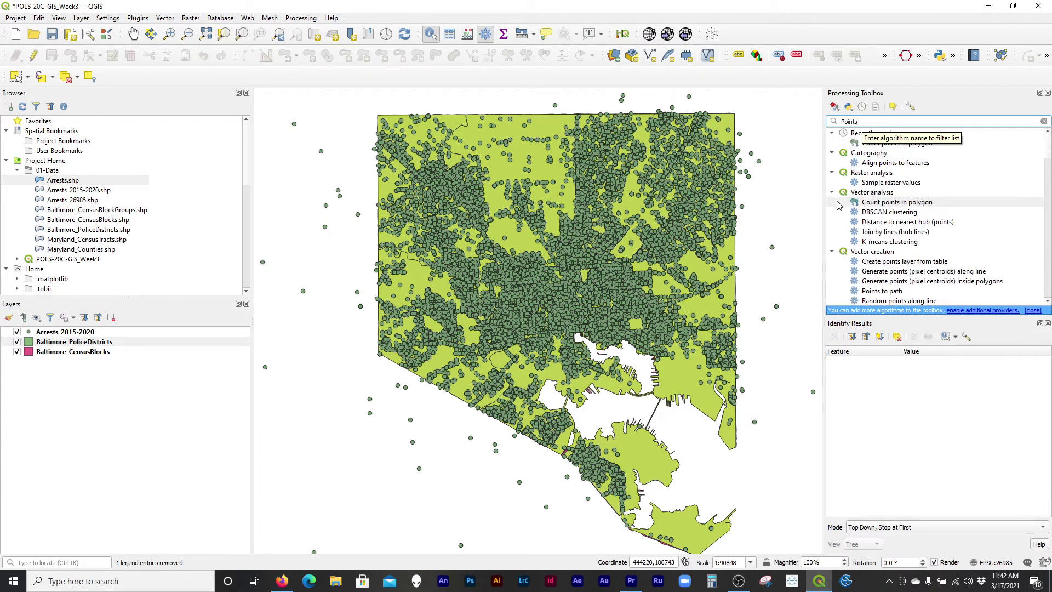
left_click(839, 202)
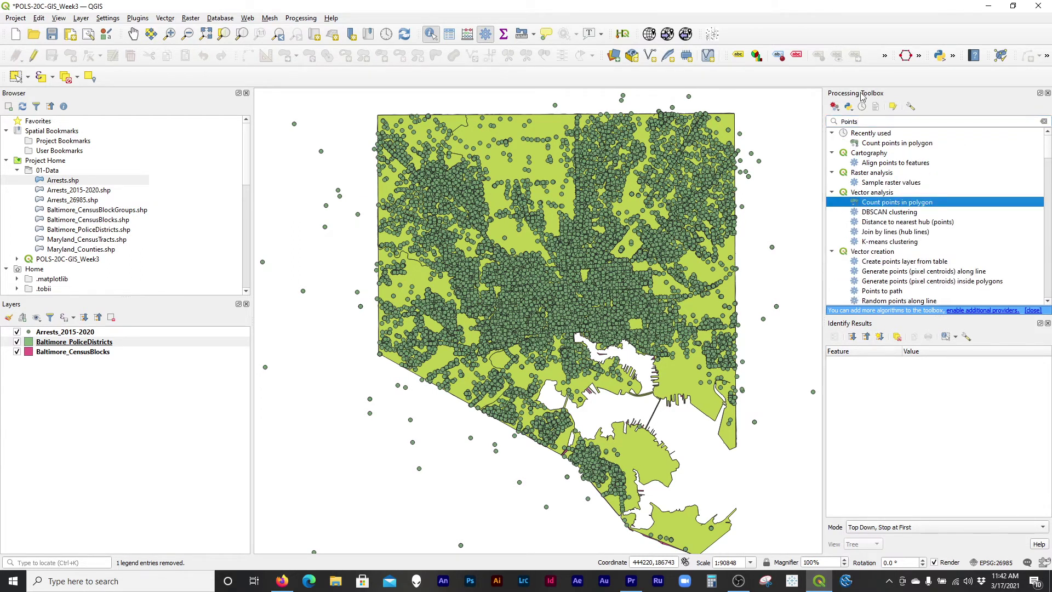
left_click(299, 19)
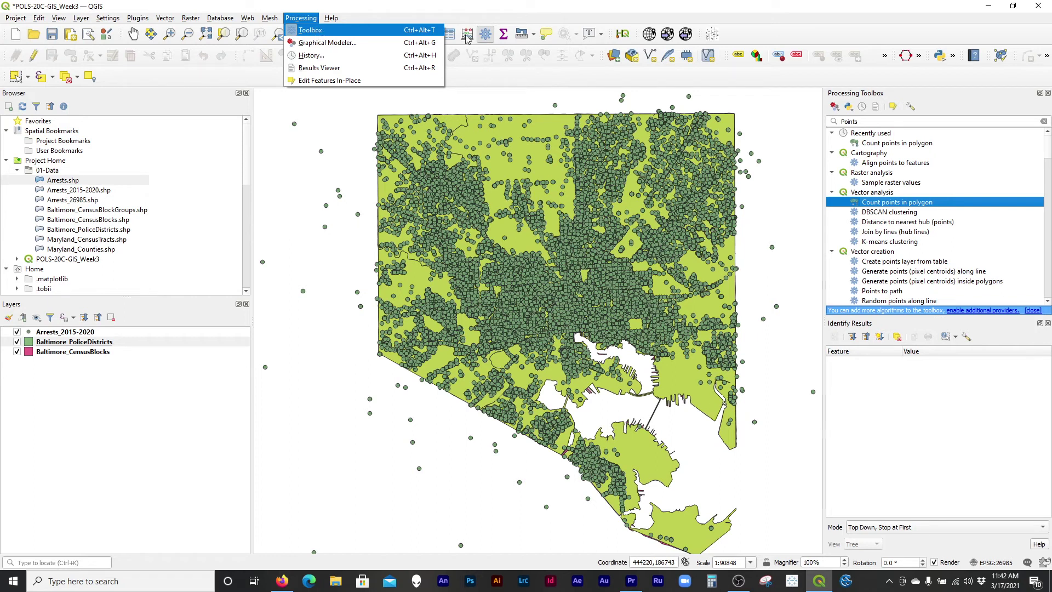
left_click(920, 205)
Step: Set Count points in polygon to count Arrests_2015-2020 points into an 'Arrests' field
double_click(908, 206)
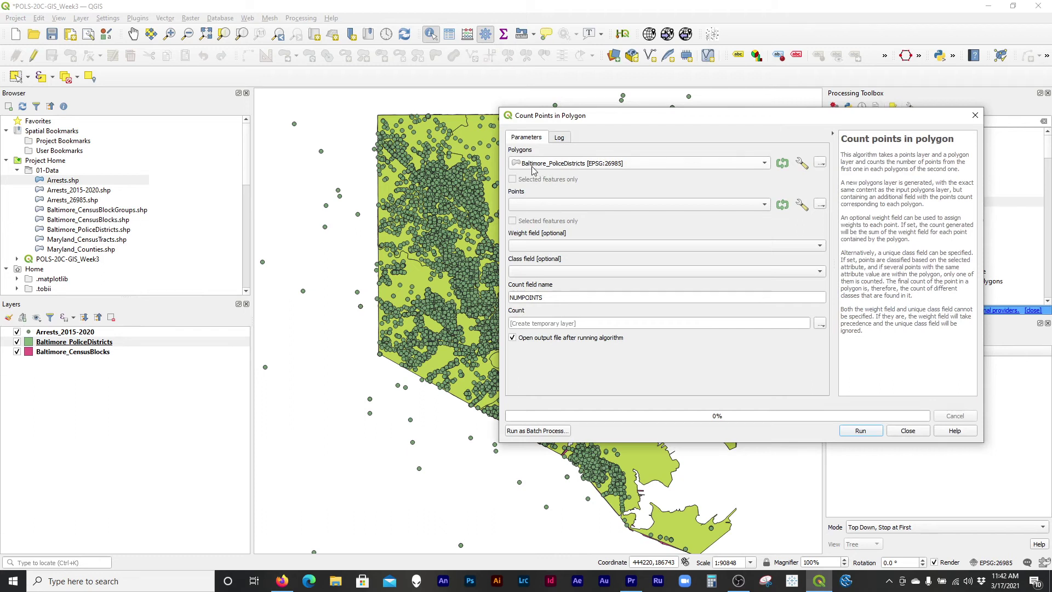
left_click(559, 207)
left_click(570, 206)
left_click(557, 299)
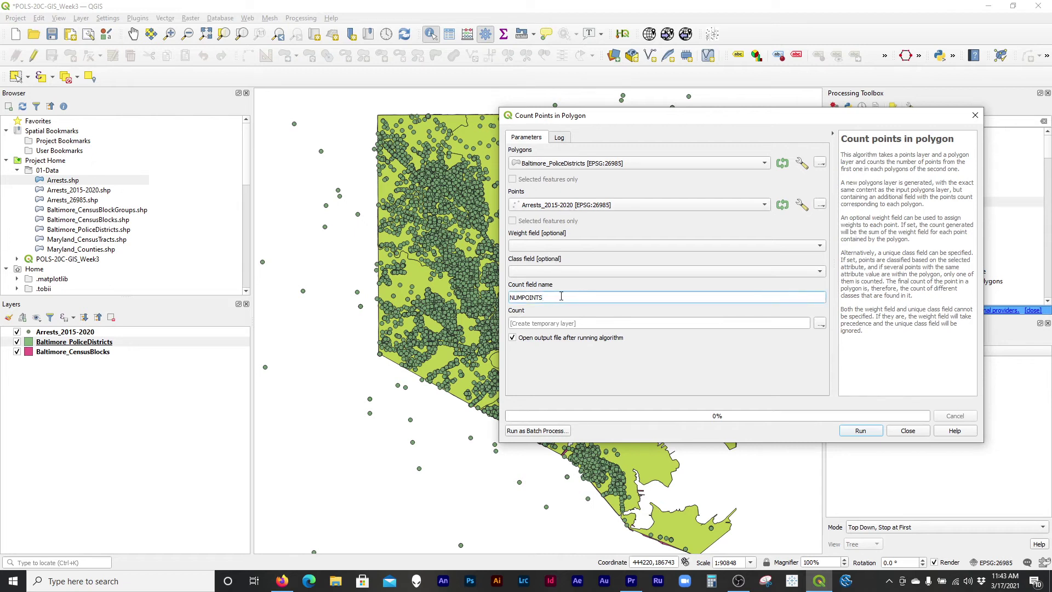
left_click_drag(561, 296, 508, 299)
type("Arrests")
Step: Save the output as Baltimore_PoliceDistricts-withArrests.shp and run the count
left_click(819, 326)
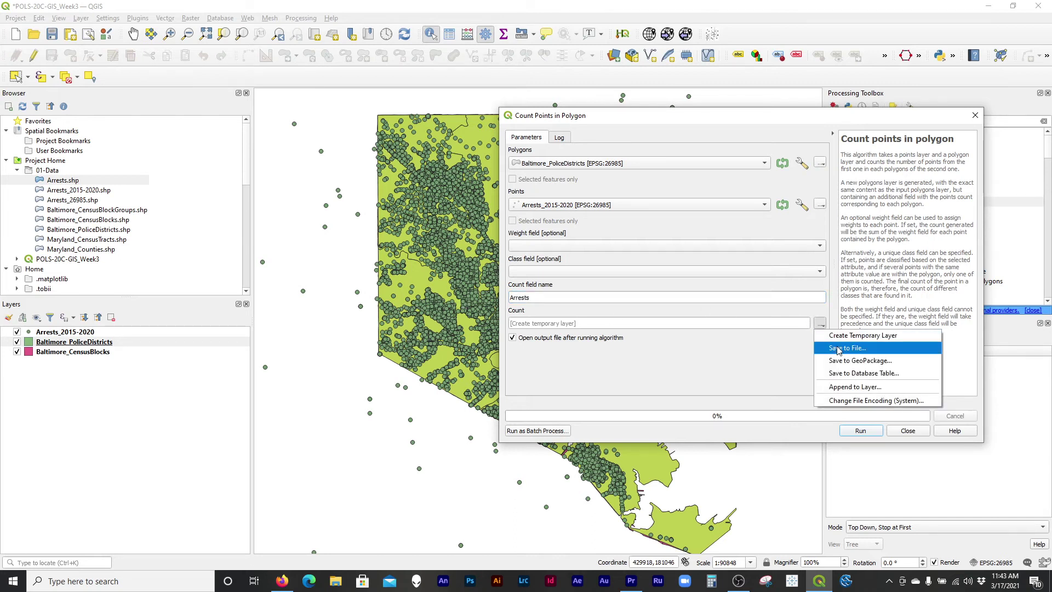
left_click(837, 350)
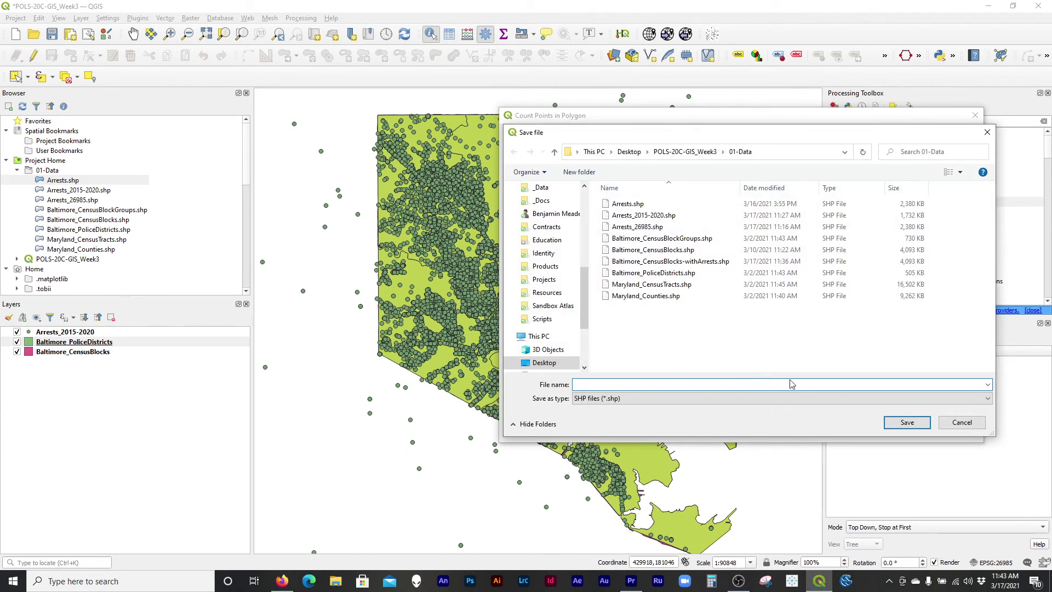
type("Baltimore_")
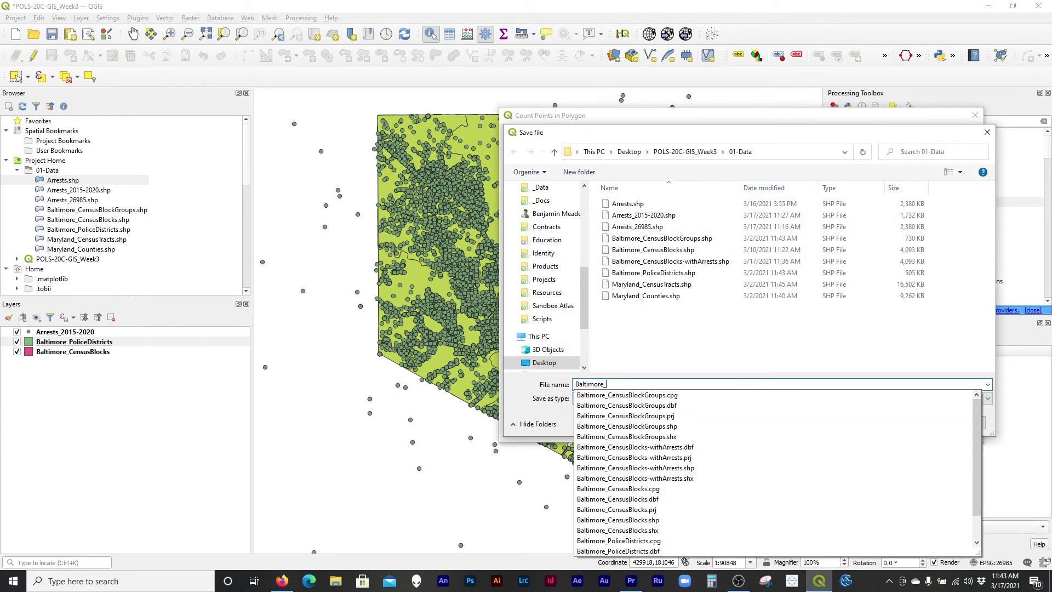
type("Police")
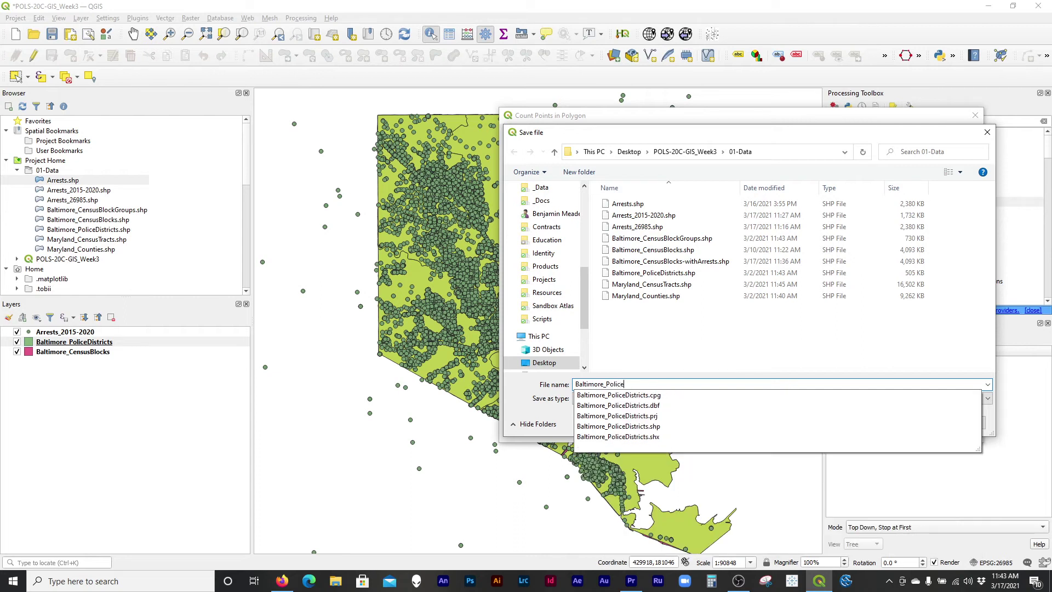
type("Districts-withArrests")
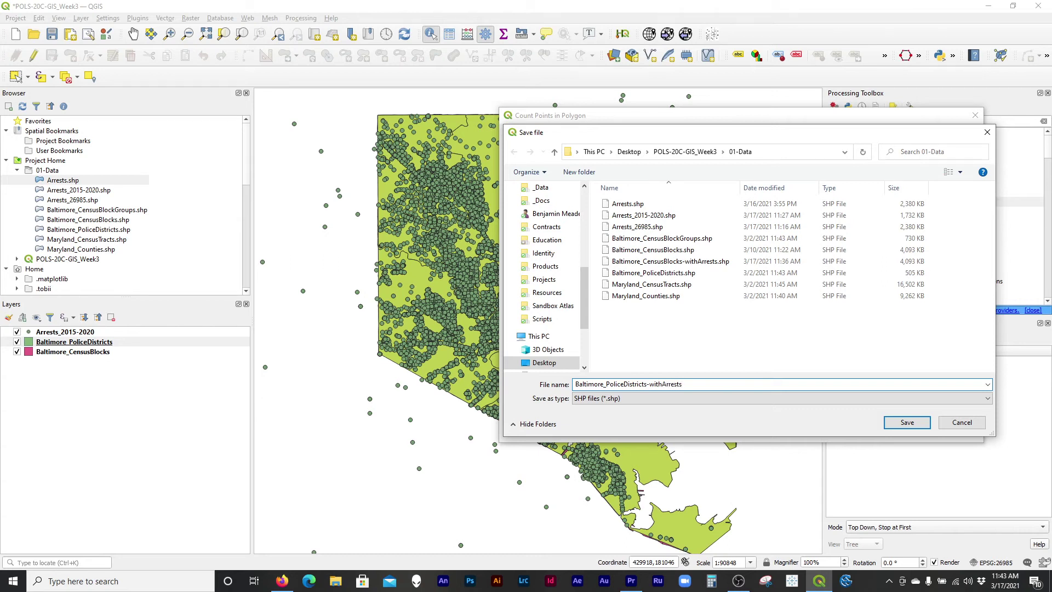
key("Return")
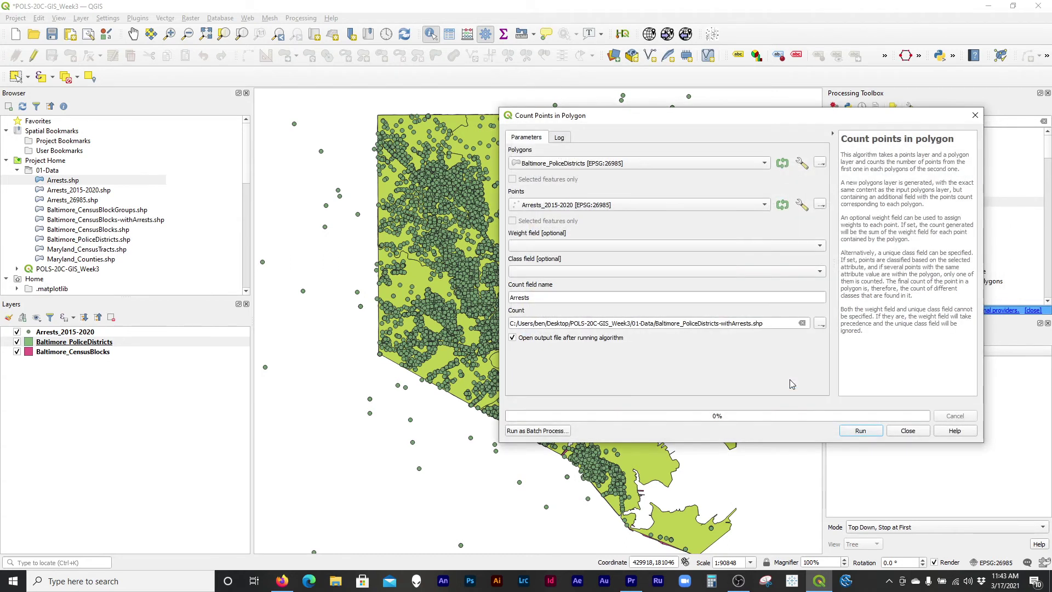
left_click(862, 431)
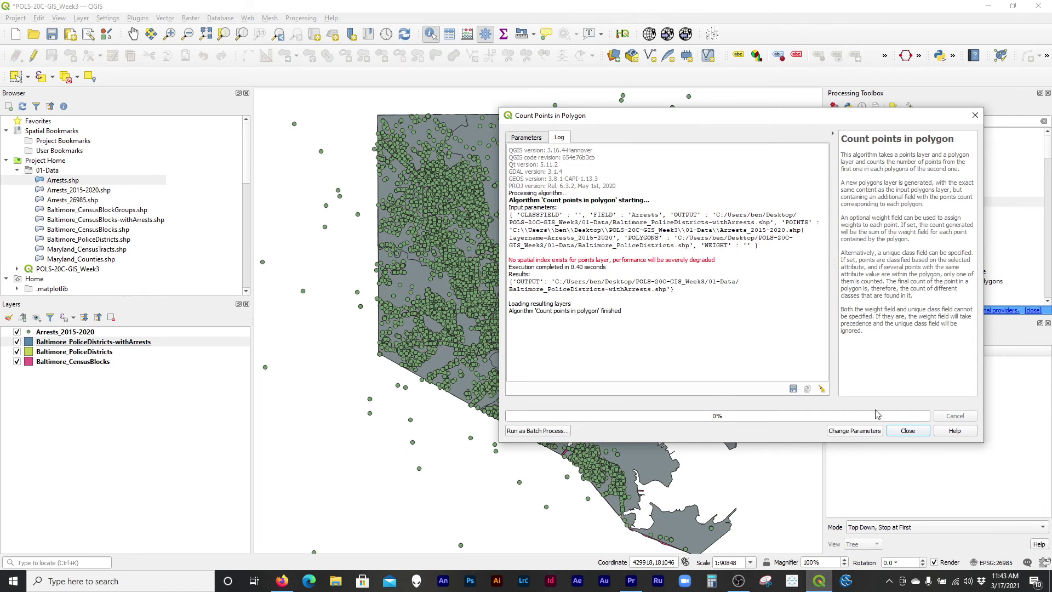
Step: Check the withArrests attribute table: nine districts with Arrests counts from 4378 to 8151
left_click(908, 431)
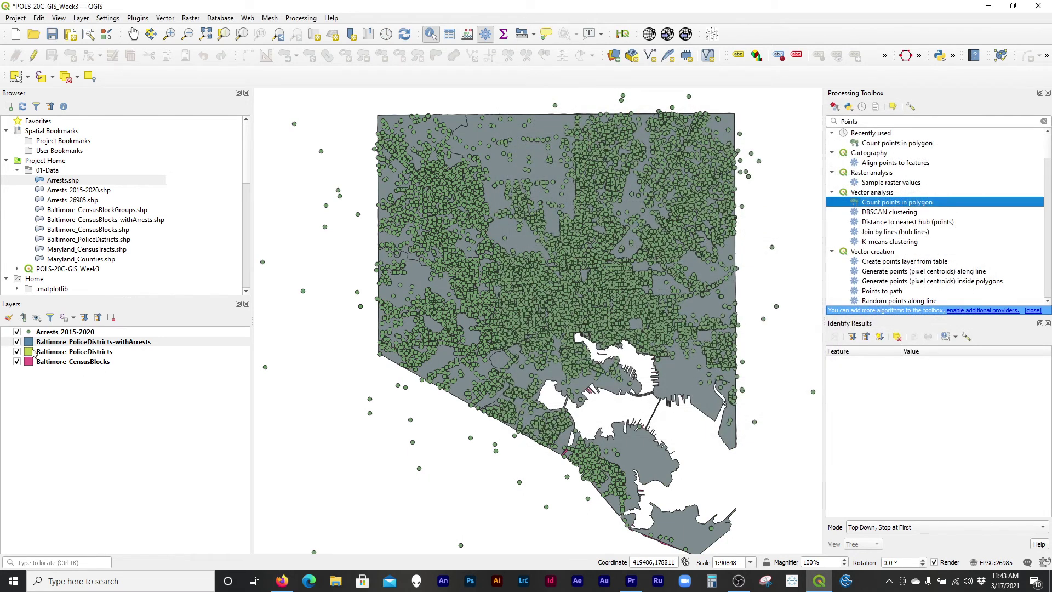
right_click(50, 342)
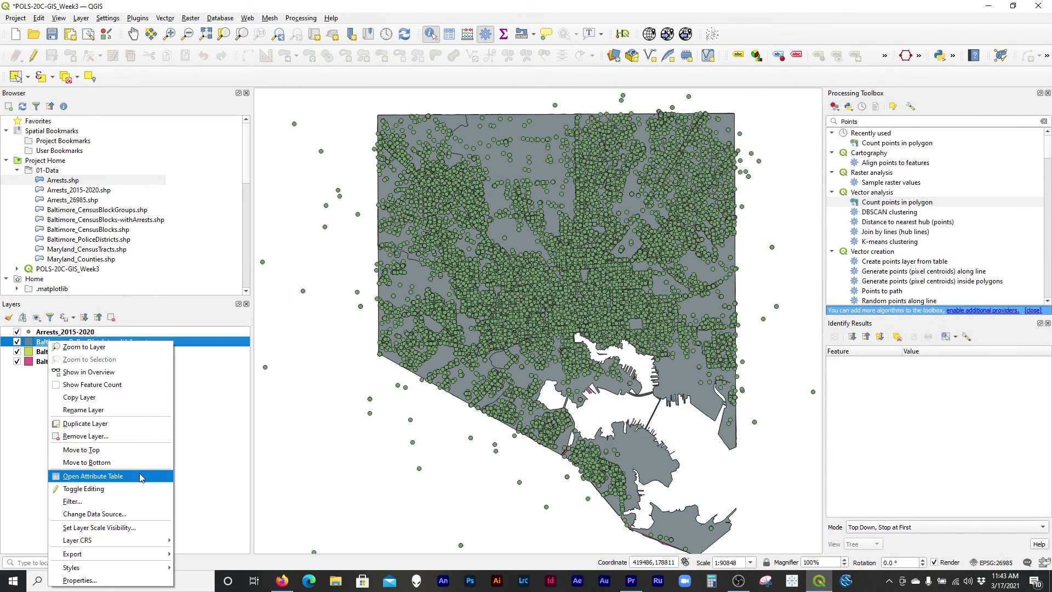
left_click(110, 476)
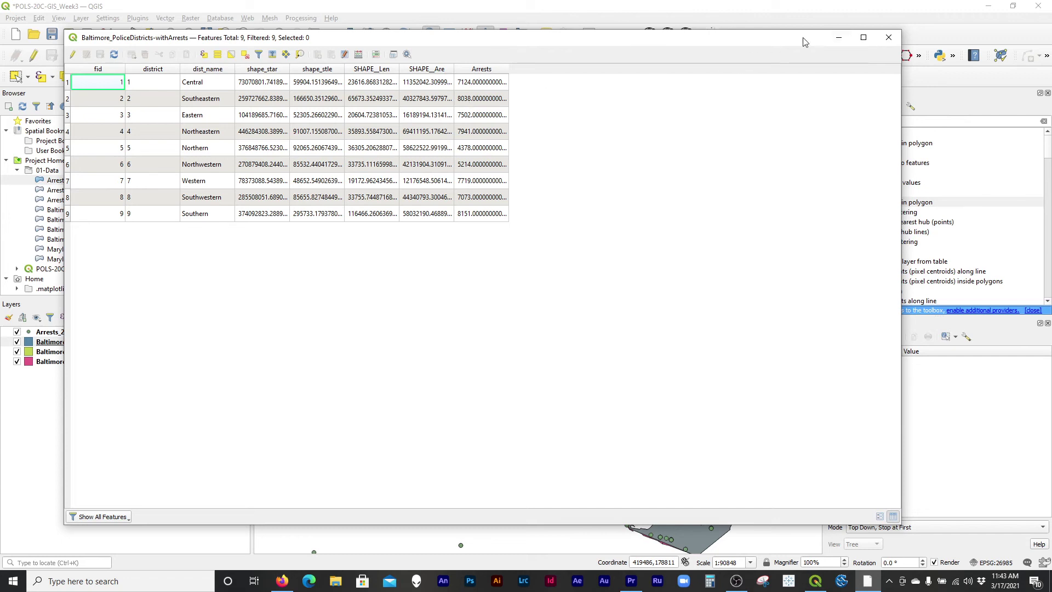
left_click(838, 38)
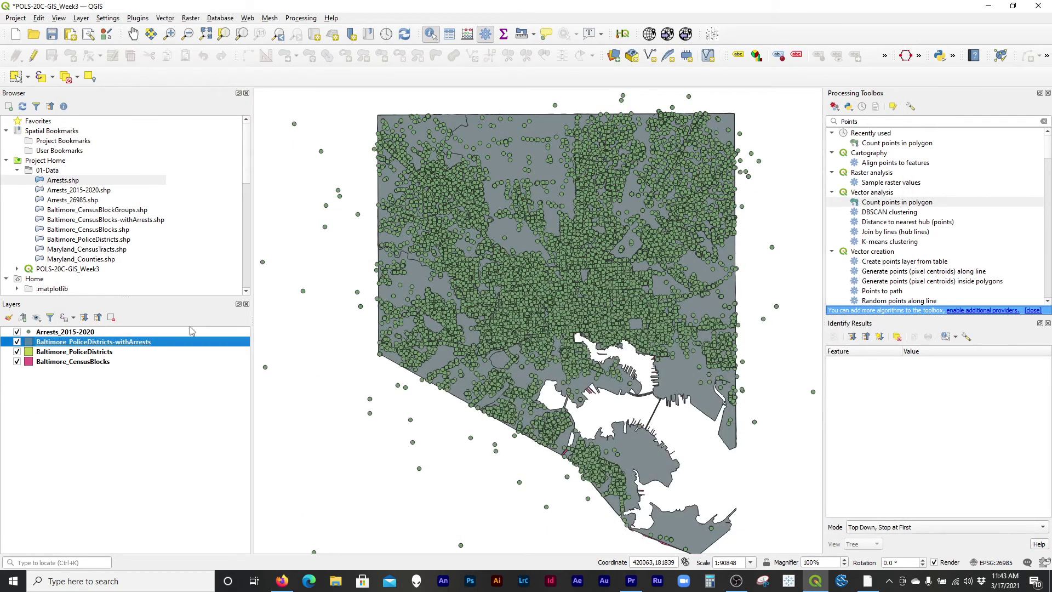
Step: Hide the other layers and open the Centroids tool for Baltimore_CensusBlocks
left_click(17, 342)
left_click(17, 351)
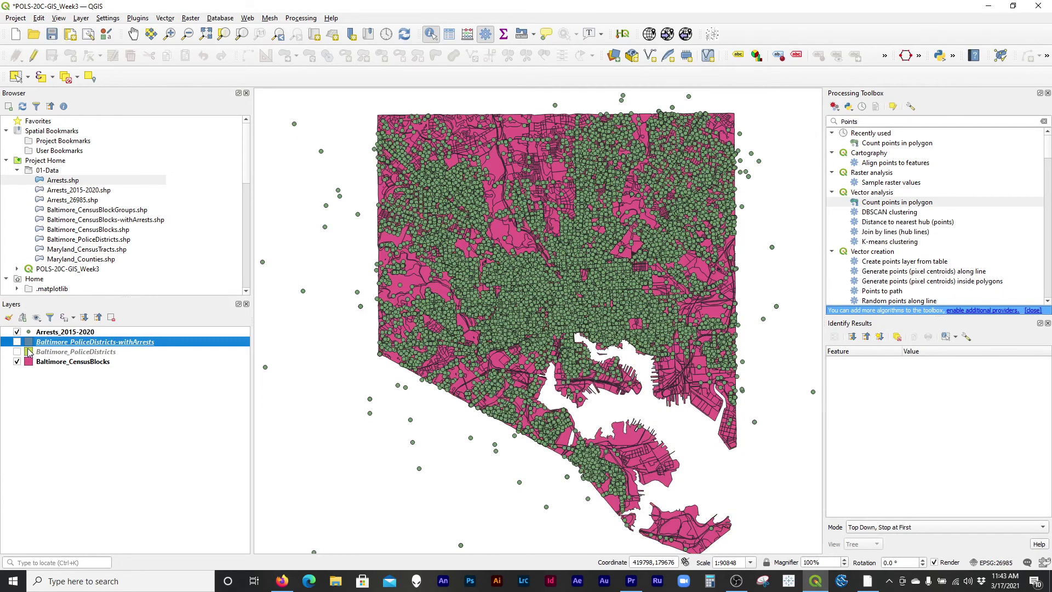
left_click(16, 332)
left_click(77, 363)
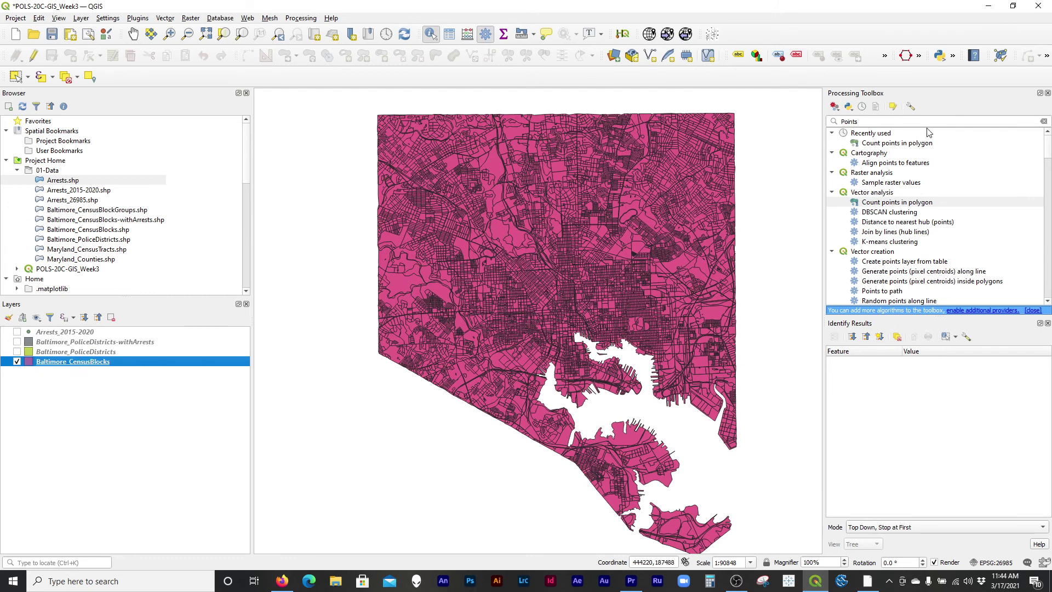
double_click(917, 121)
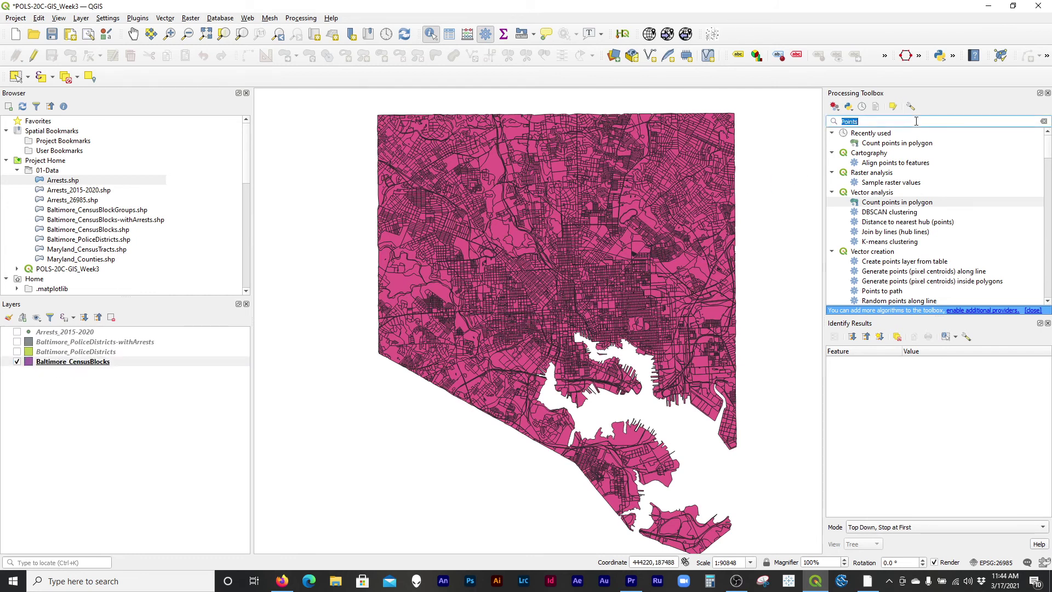
type("Centr")
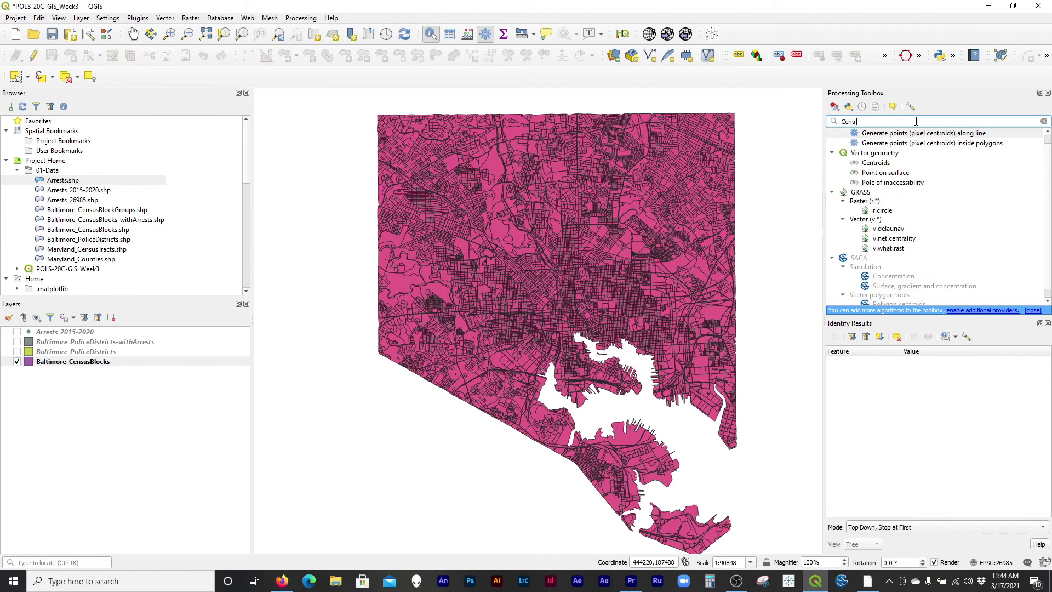
left_click(884, 163)
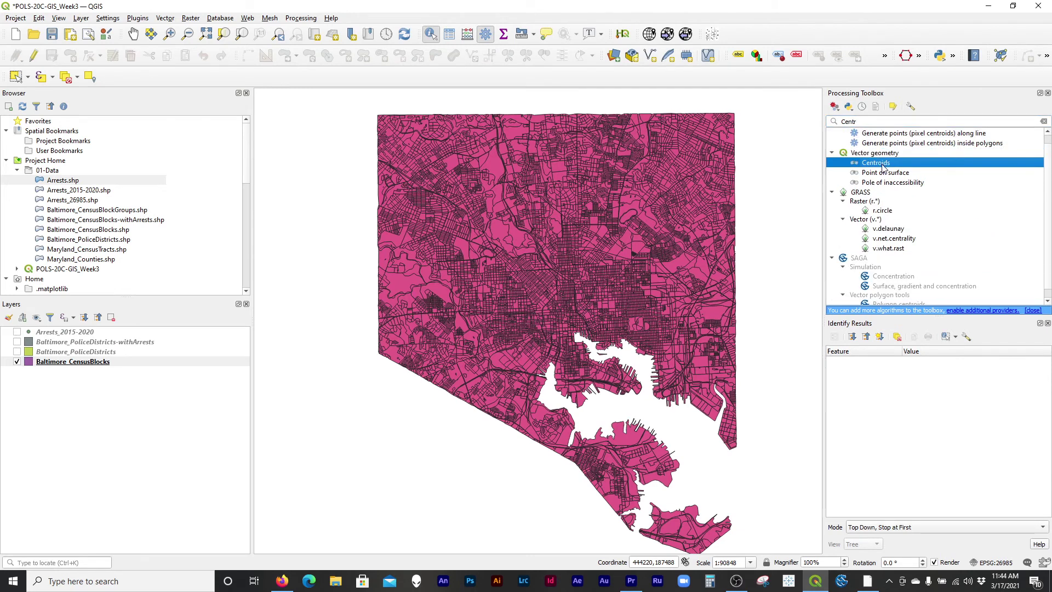
double_click(884, 164)
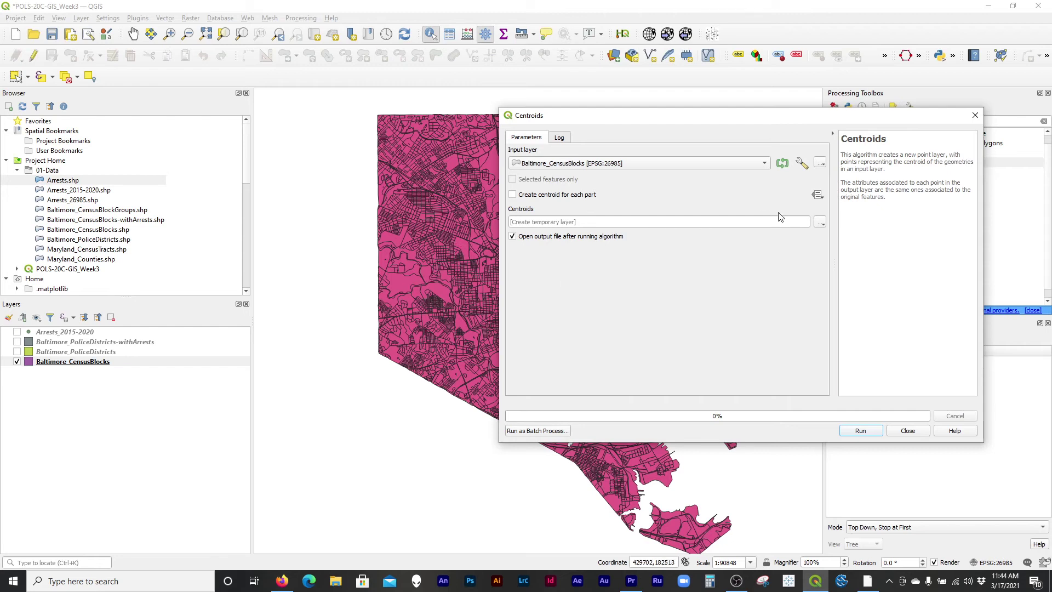
Step: Save centroids to a Baltimore_CensusBlocks-Centroids file and run the tool
left_click(822, 226)
left_click(835, 252)
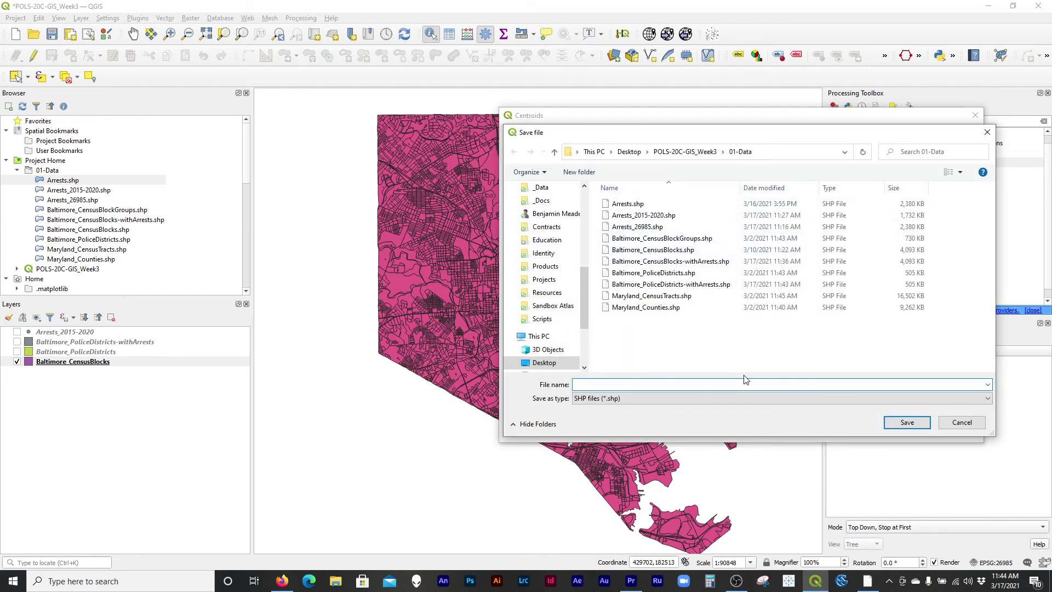
type("Balit")
key("Return")
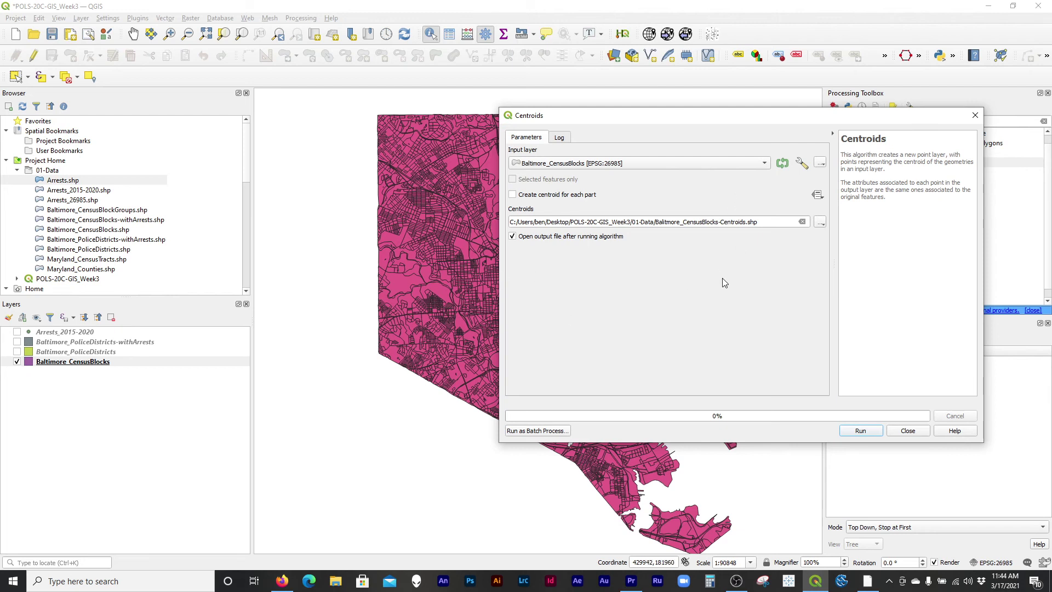
left_click(722, 222)
double_click(722, 221)
left_click(734, 222)
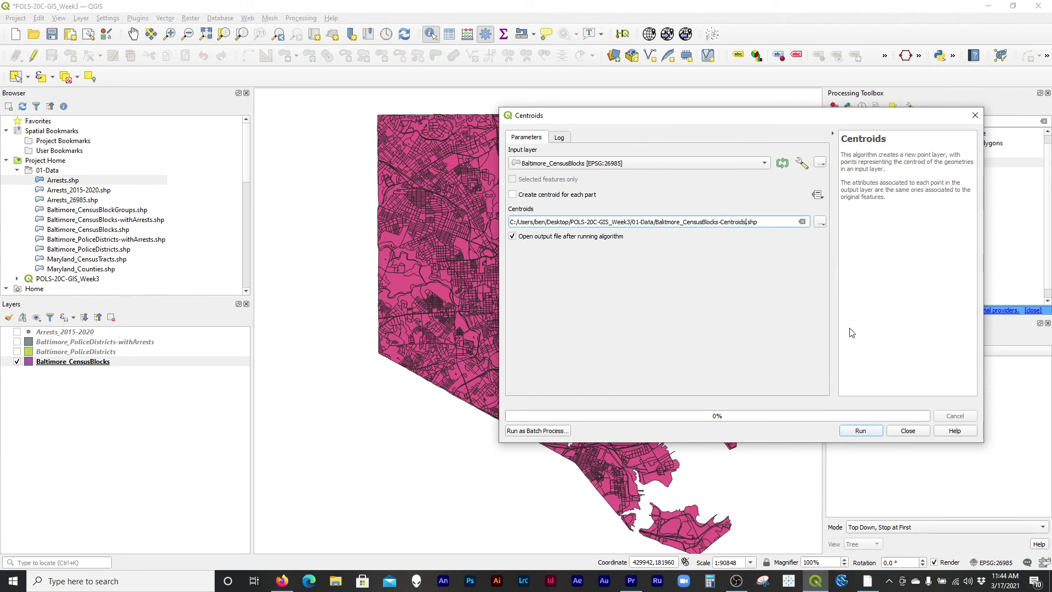
left_click(861, 430)
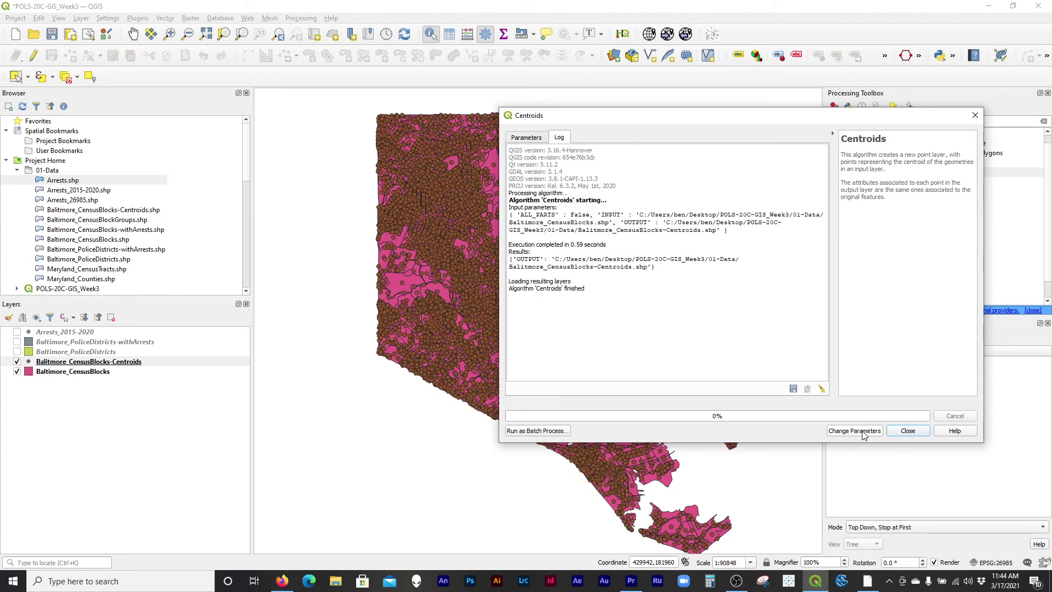
left_click(907, 431)
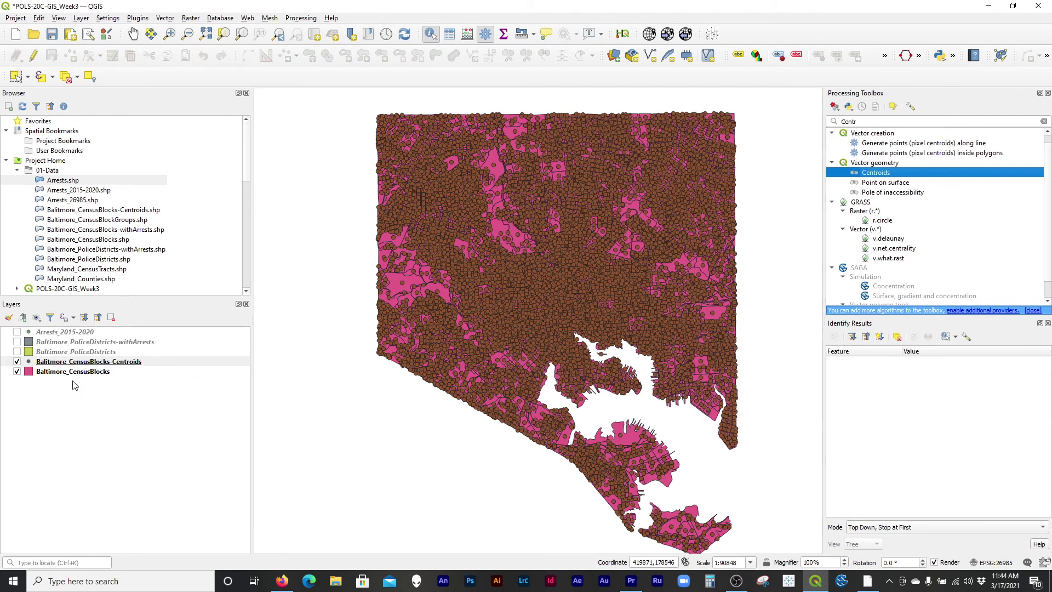
Step: Review the 13515-feature centroids attribute table, then show the police districts over the centroids
left_click(17, 372)
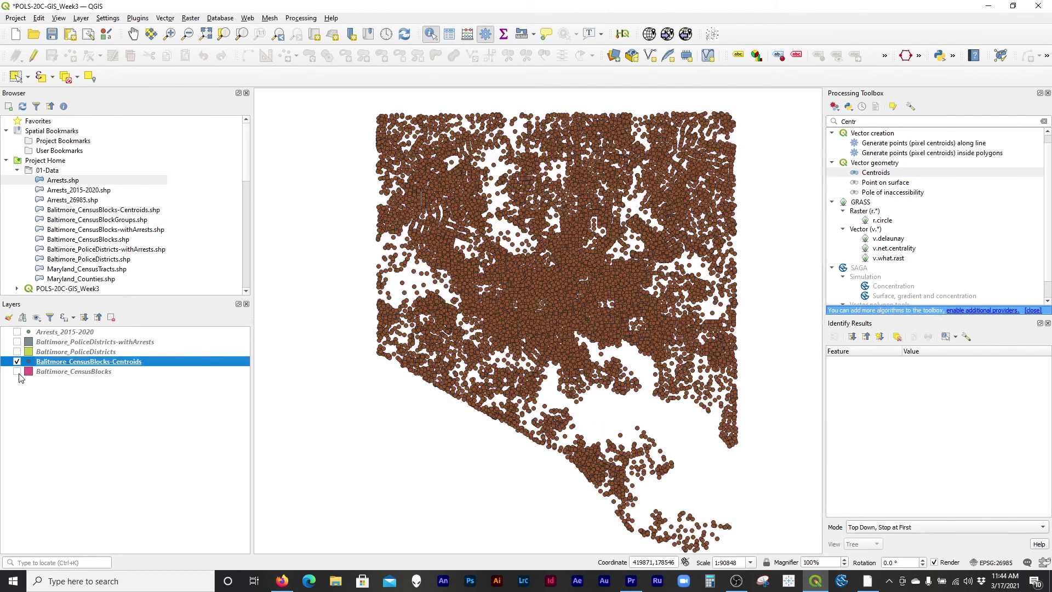
right_click(50, 367)
left_click(159, 252)
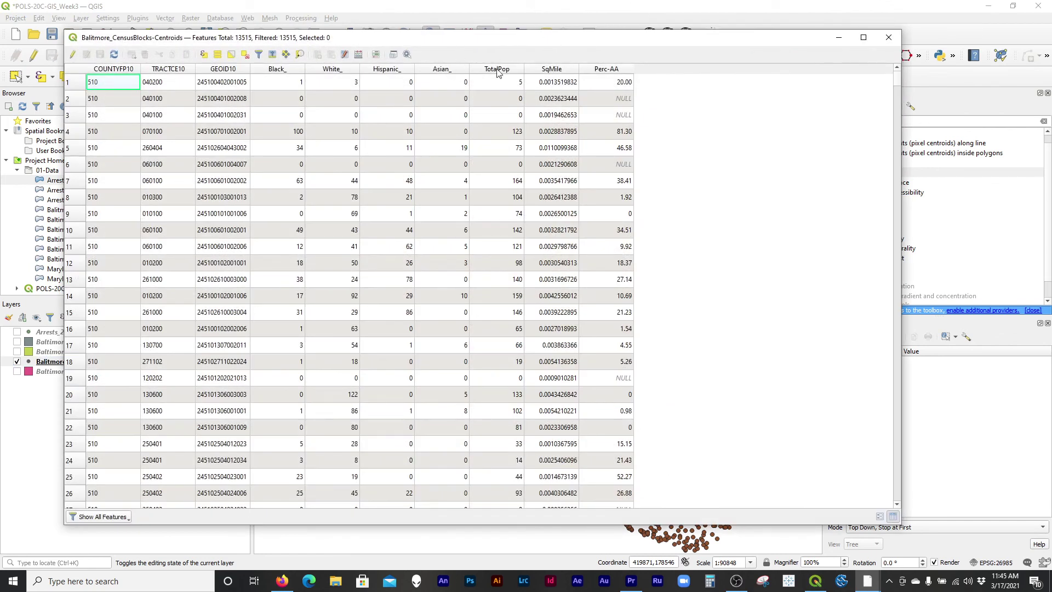
left_click(889, 37)
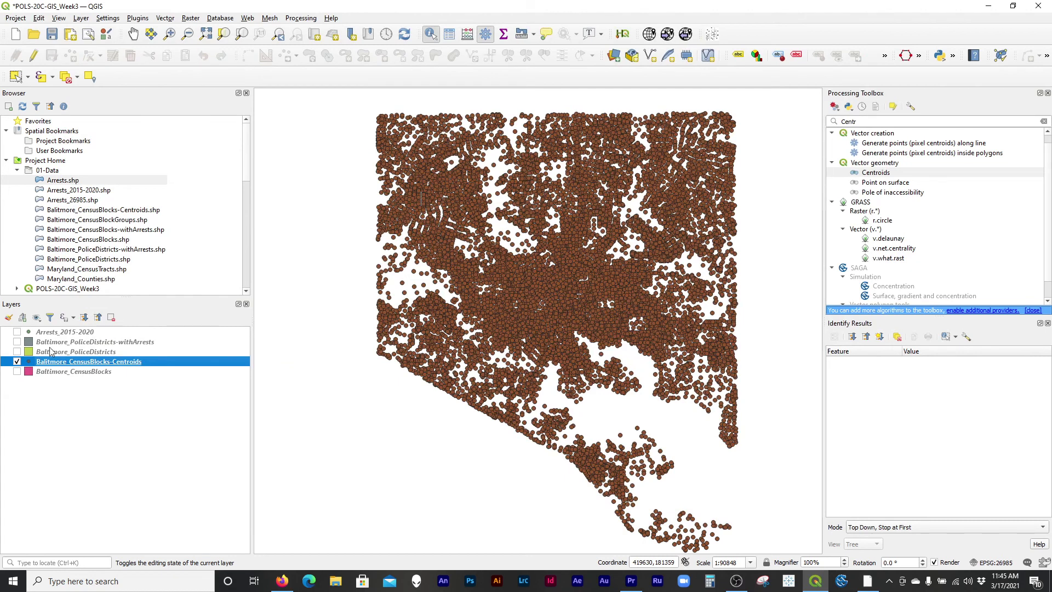
left_click(17, 351)
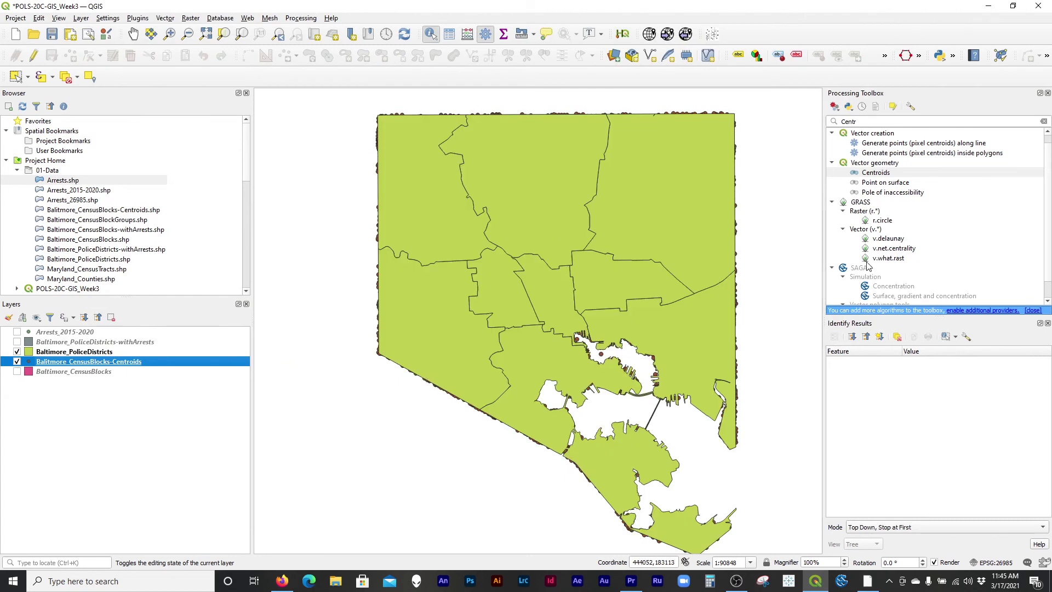
double_click(895, 122)
Step: Open Count points in polygon with PoliceDistricts-withArrests polygons and CensusBlocks-Centroids points
type("Points")
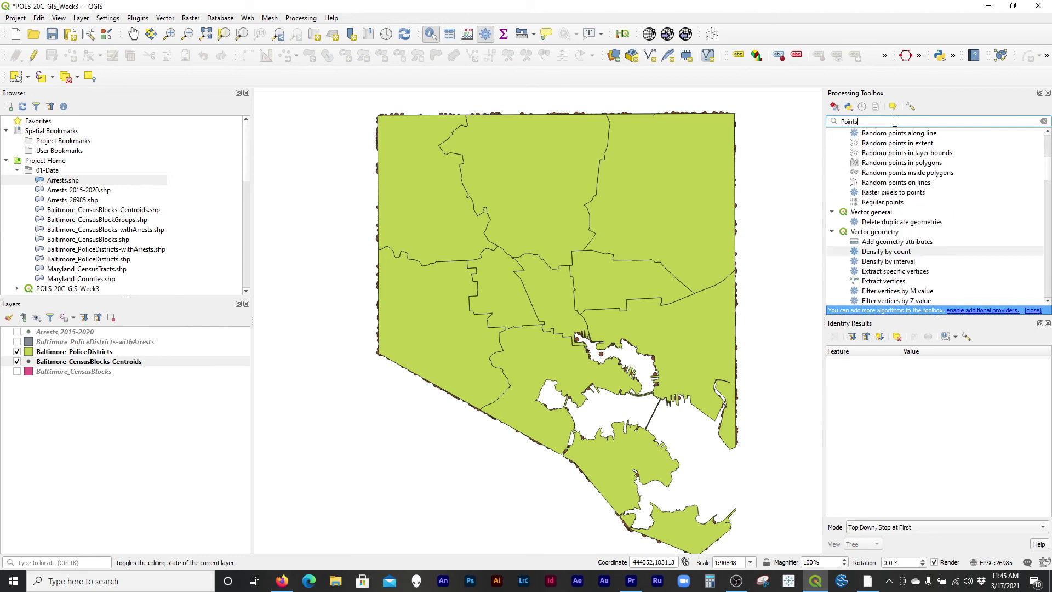
scroll(957, 276, "up", 6)
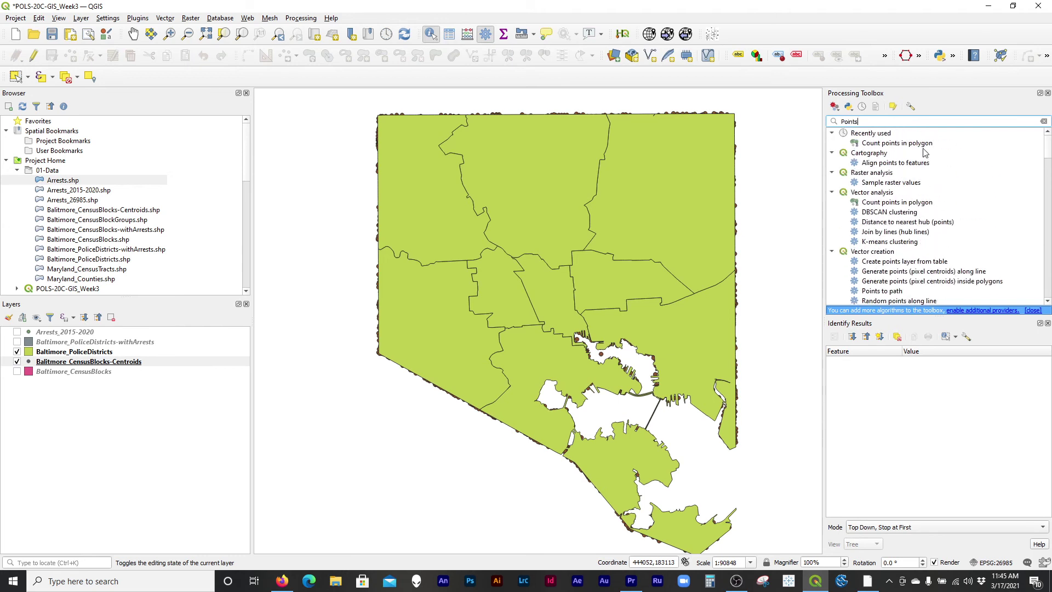
double_click(924, 144)
left_click(589, 163)
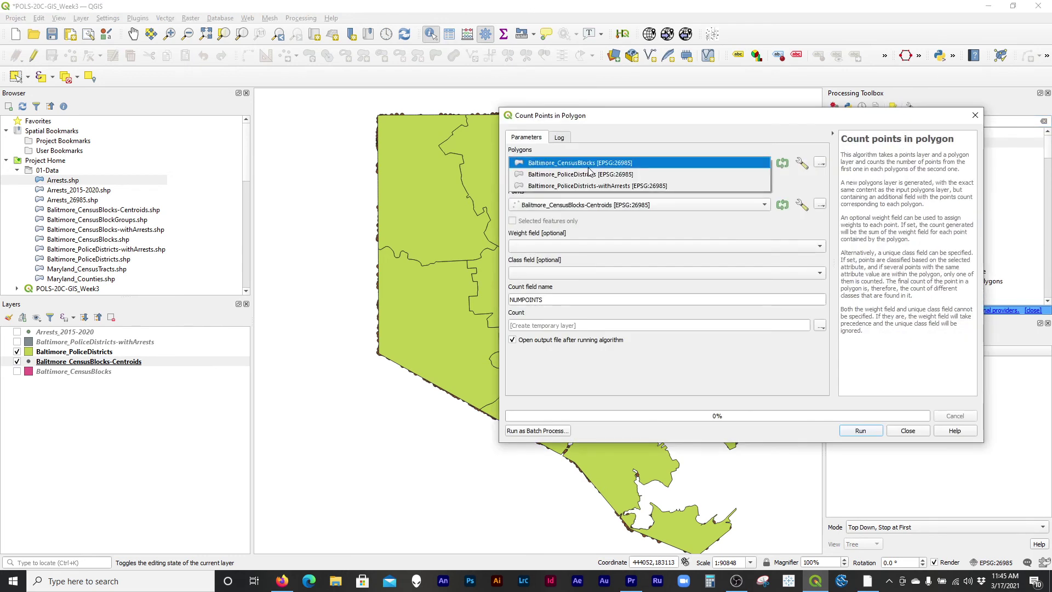
left_click(555, 175)
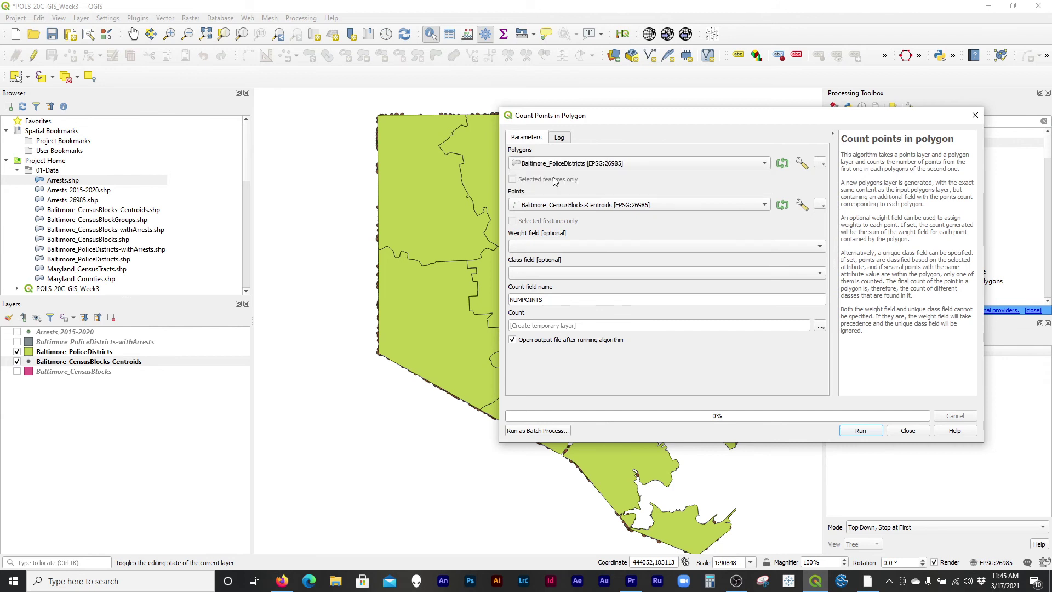
left_click(559, 165)
left_click(565, 175)
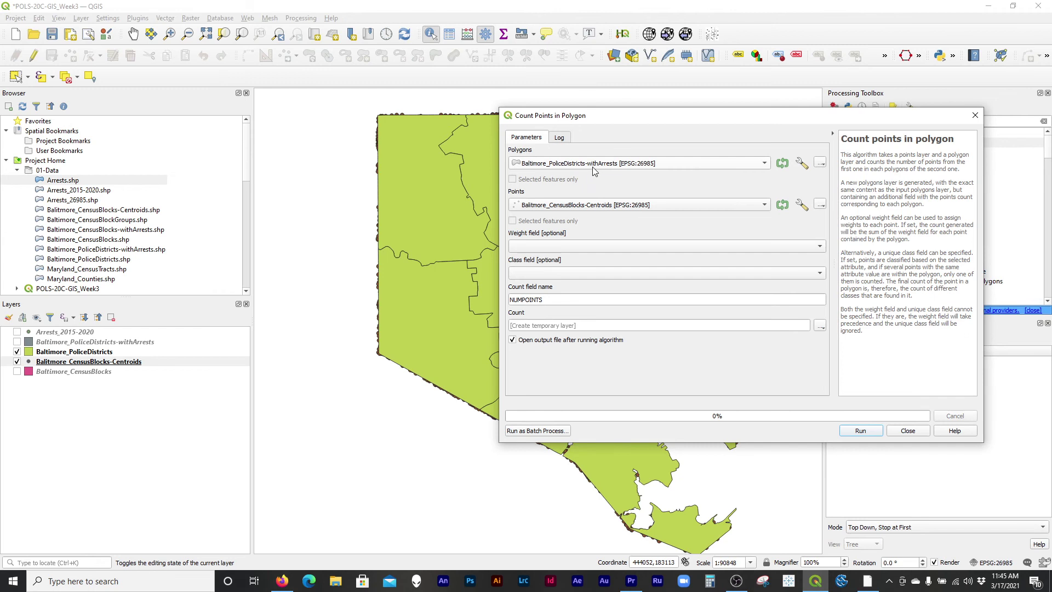
left_click(577, 211)
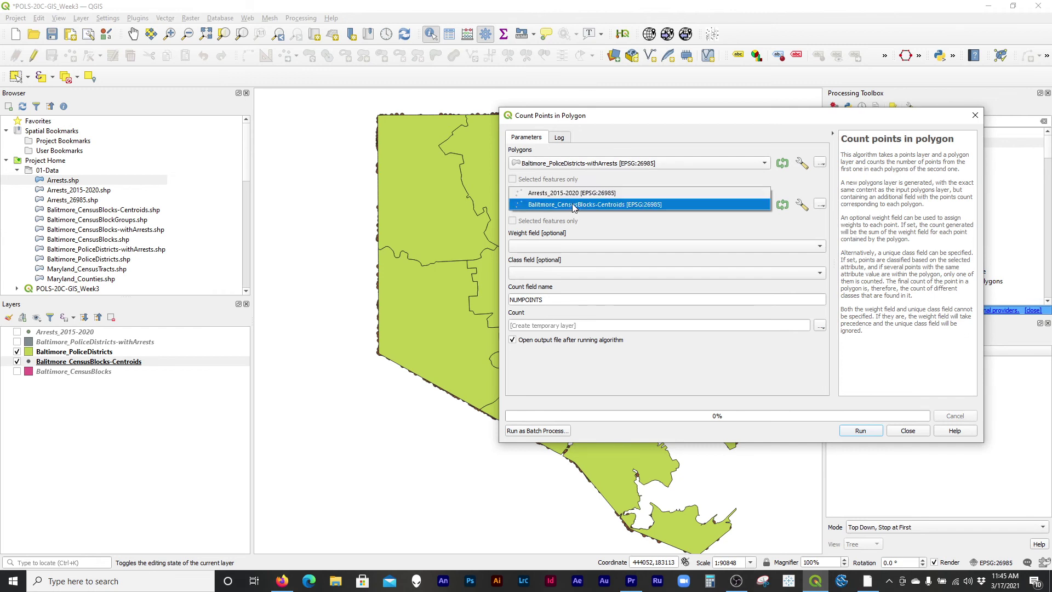
left_click(569, 206)
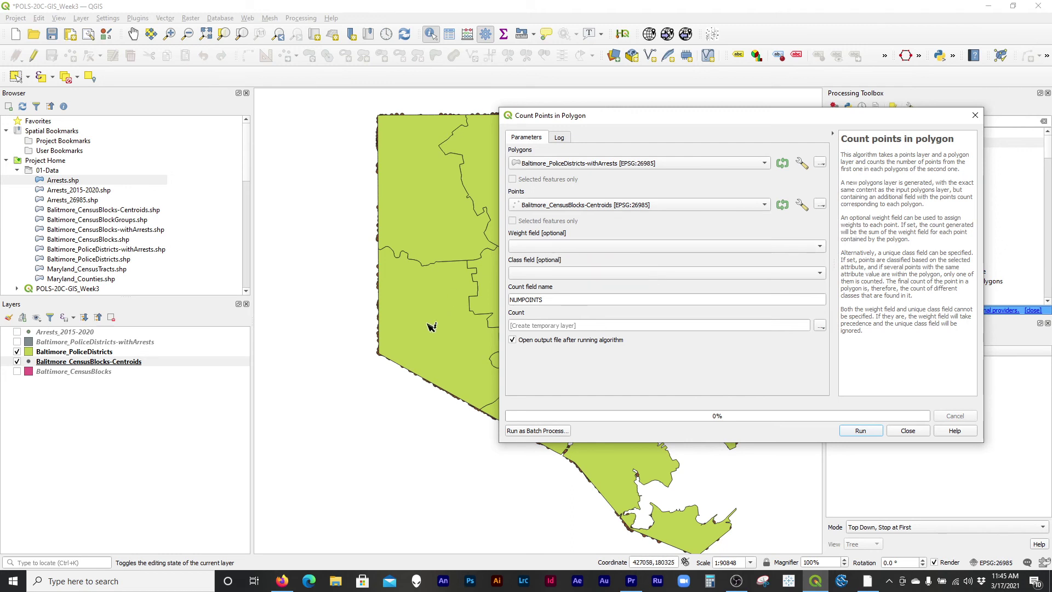
Step: Weight the count by TotalPop and name the count field TotalPop
left_click(607, 249)
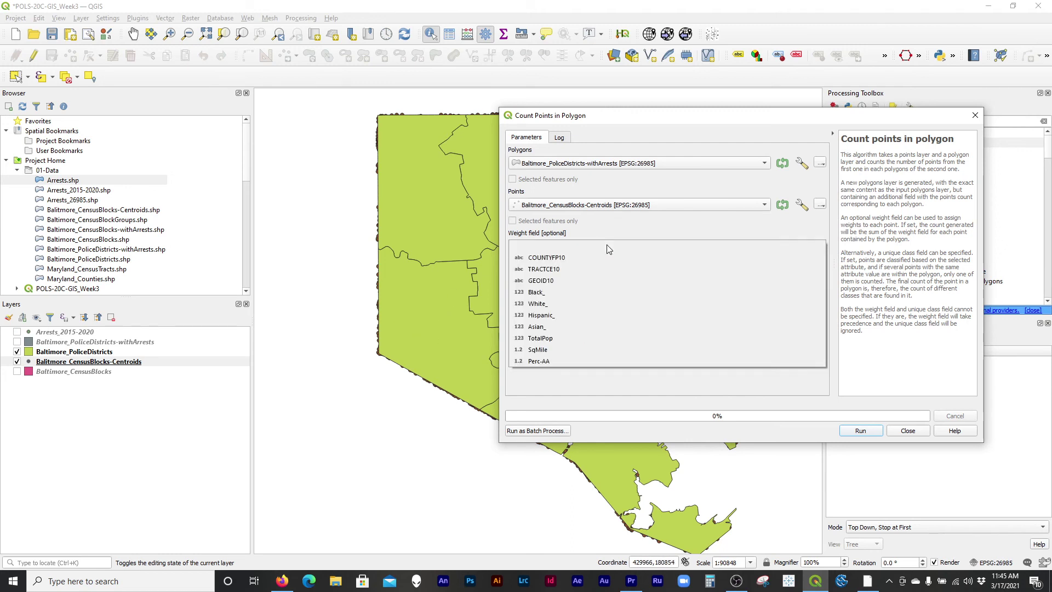
left_click(553, 337)
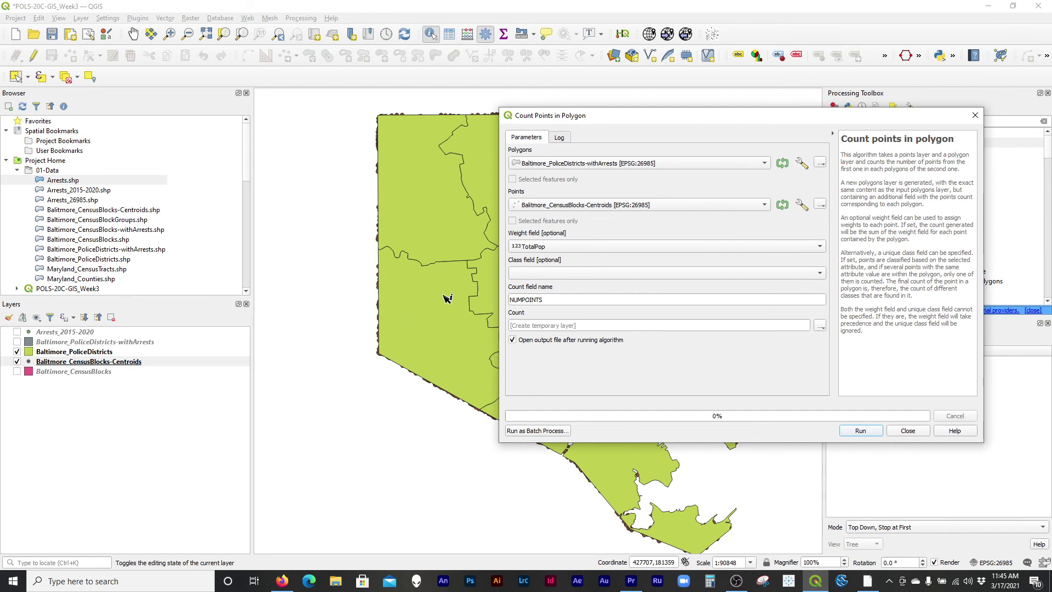
double_click(560, 299)
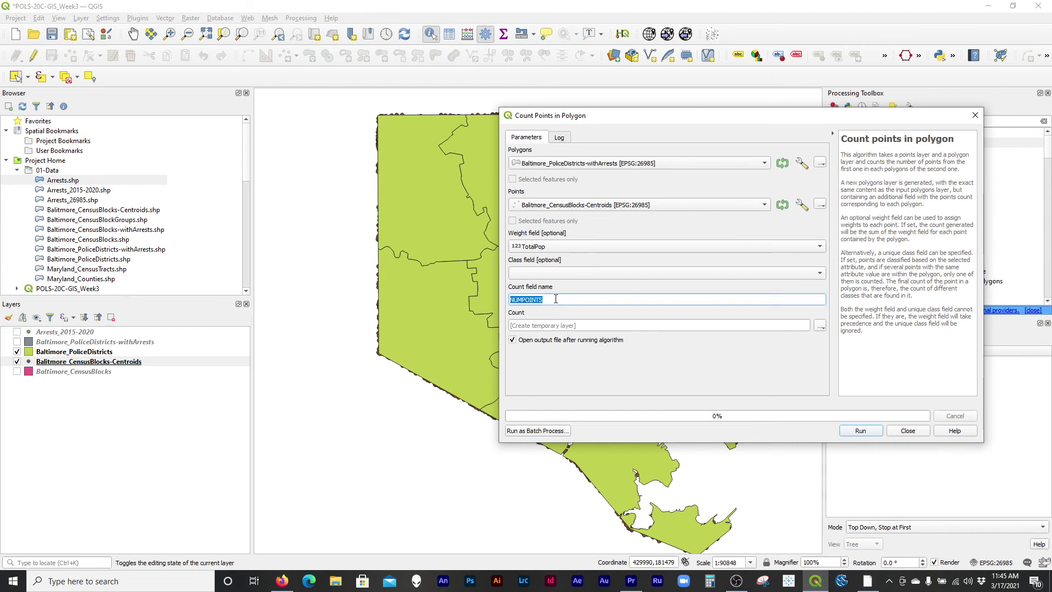
type("TotalPop")
Step: Save the output as Baltimore_PoliceDistricts-withArrests-withTotalPop.shp
left_click(820, 325)
left_click(839, 350)
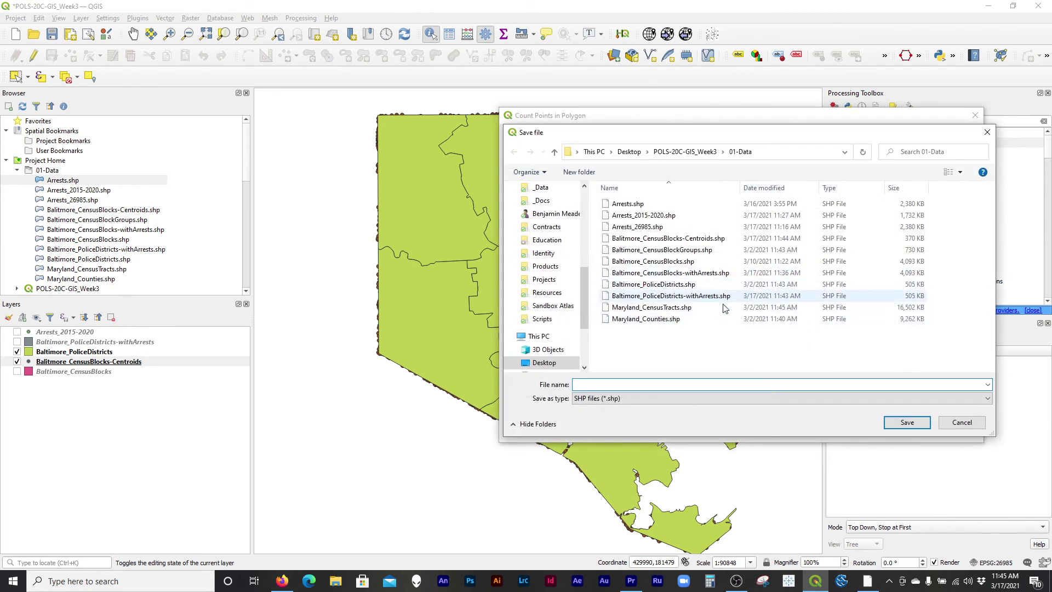
left_click(673, 296)
left_click(691, 384)
left_click(683, 384)
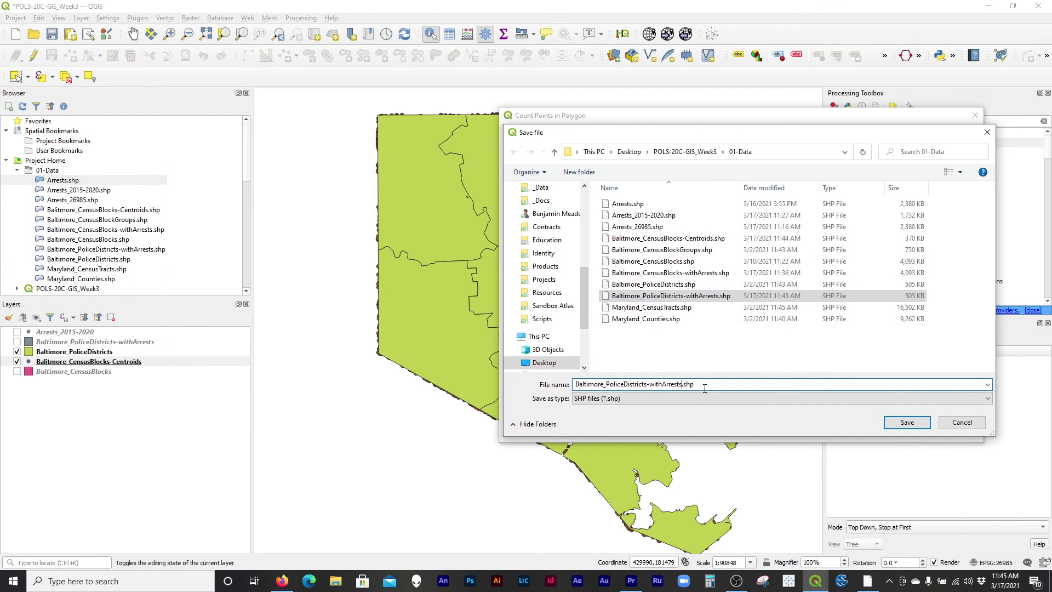
type("-withTotalPop")
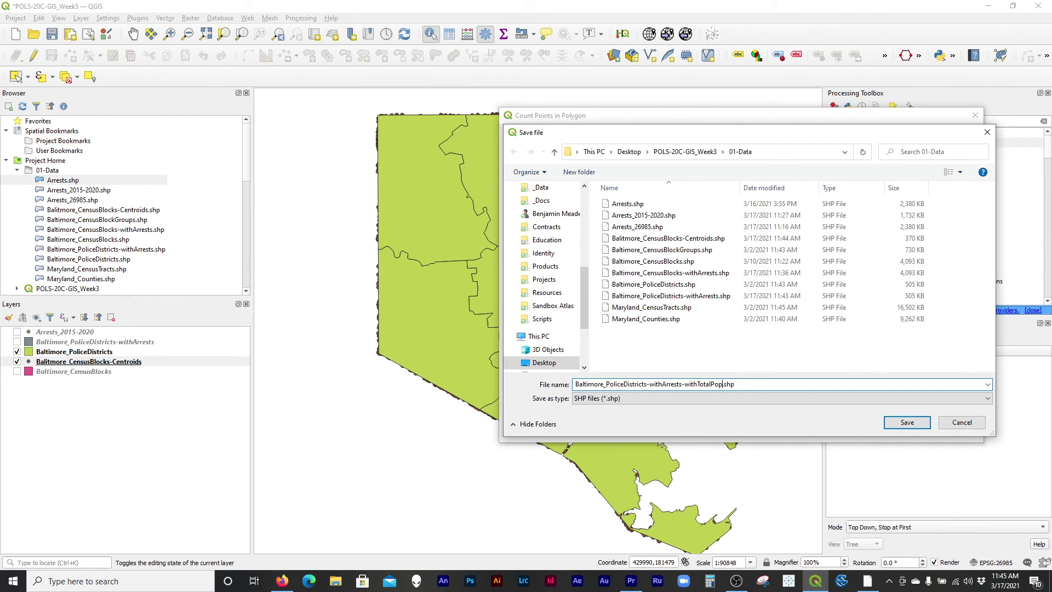
key("Return")
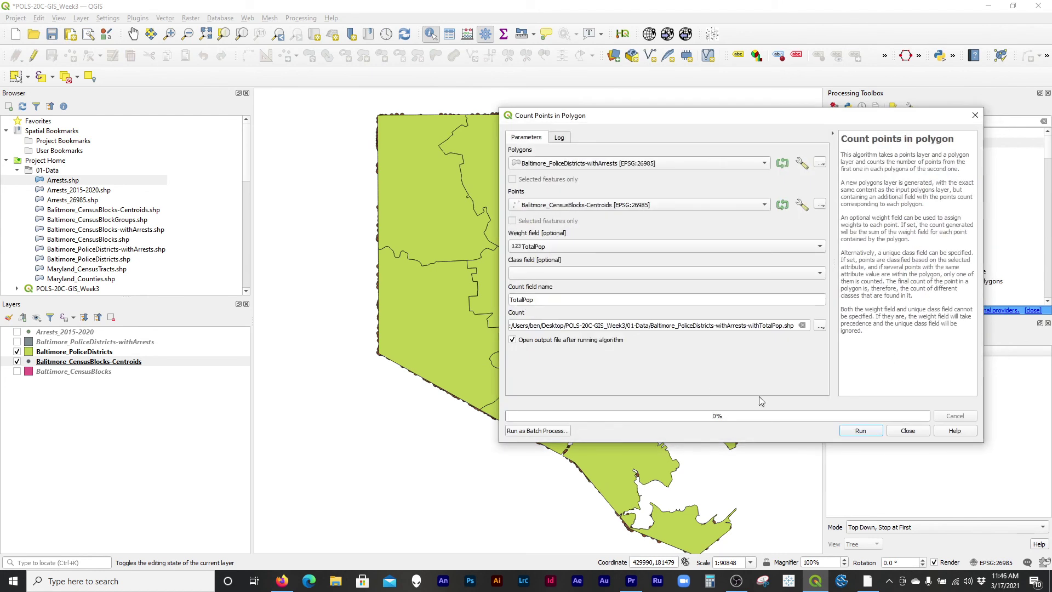
Step: Run the count to create the withTotalPop layer, then remove the original Baltimore_PoliceDistricts layer
left_click(865, 431)
left_click_drag(509, 268, 722, 264)
left_click(908, 430)
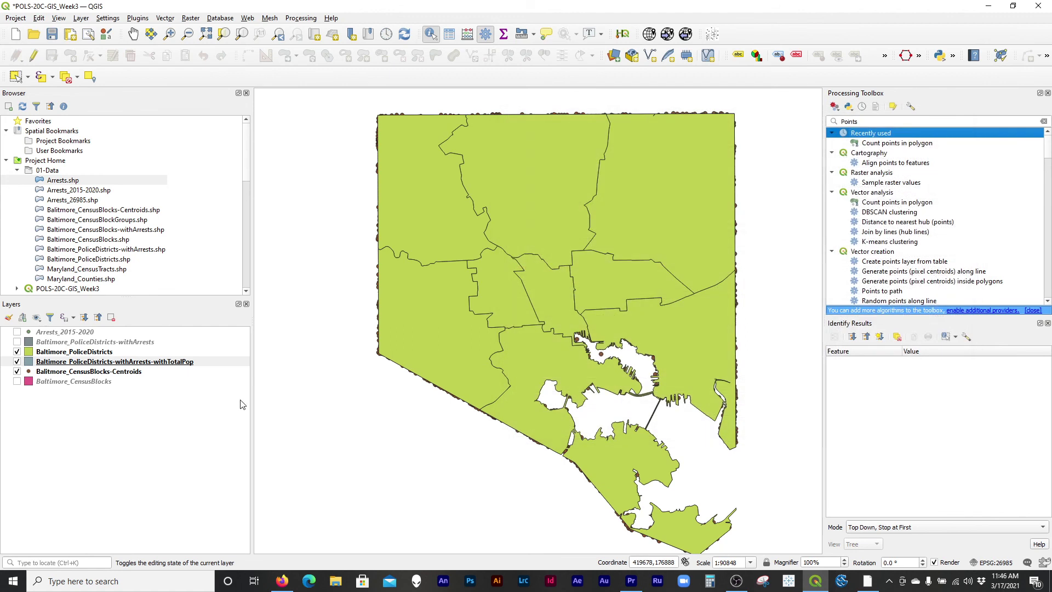
left_click(18, 352)
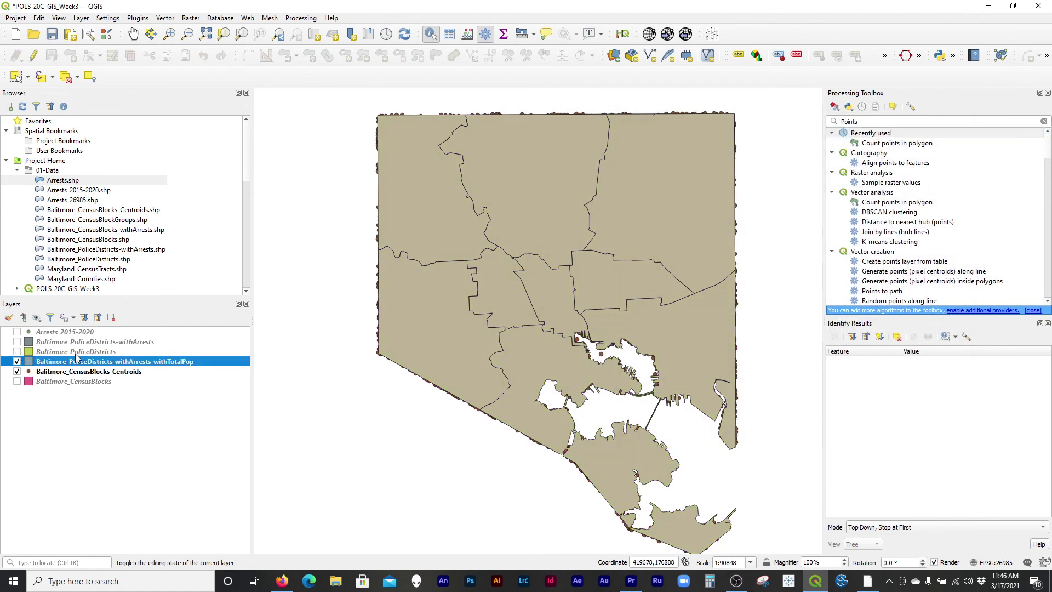
right_click(76, 354)
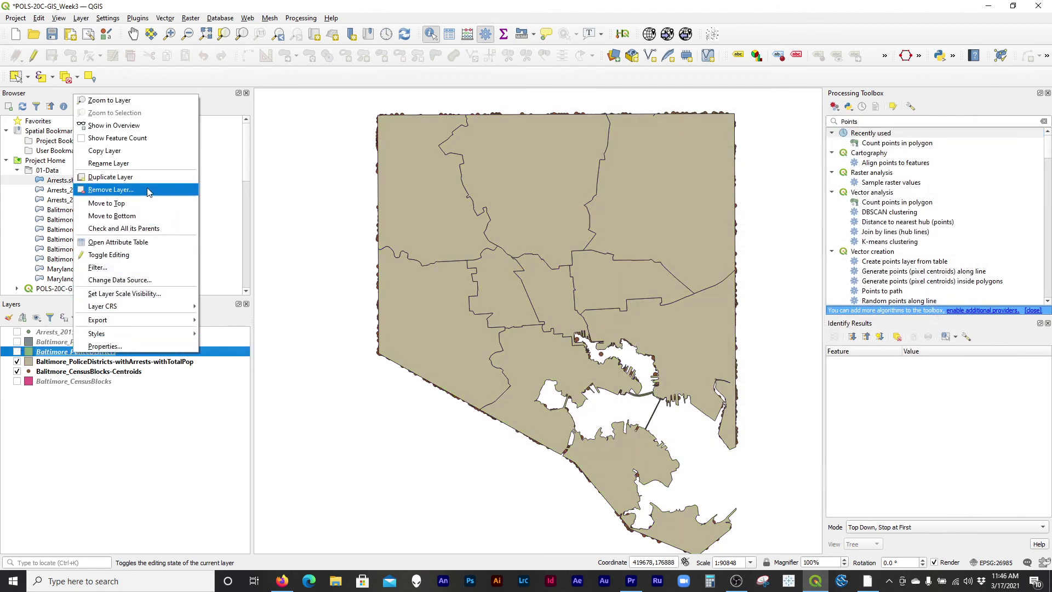
left_click(111, 189)
left_click(523, 301)
Step: Remove the PoliceDistricts-withArrests layer and hide the census-block centroids
left_click(101, 345)
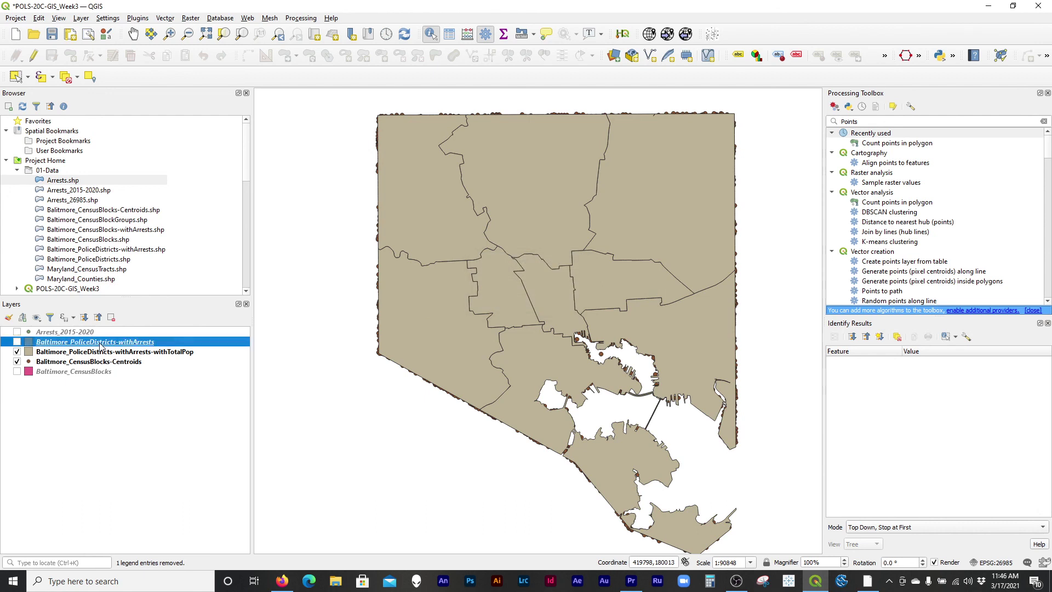
right_click(101, 346)
left_click(218, 186)
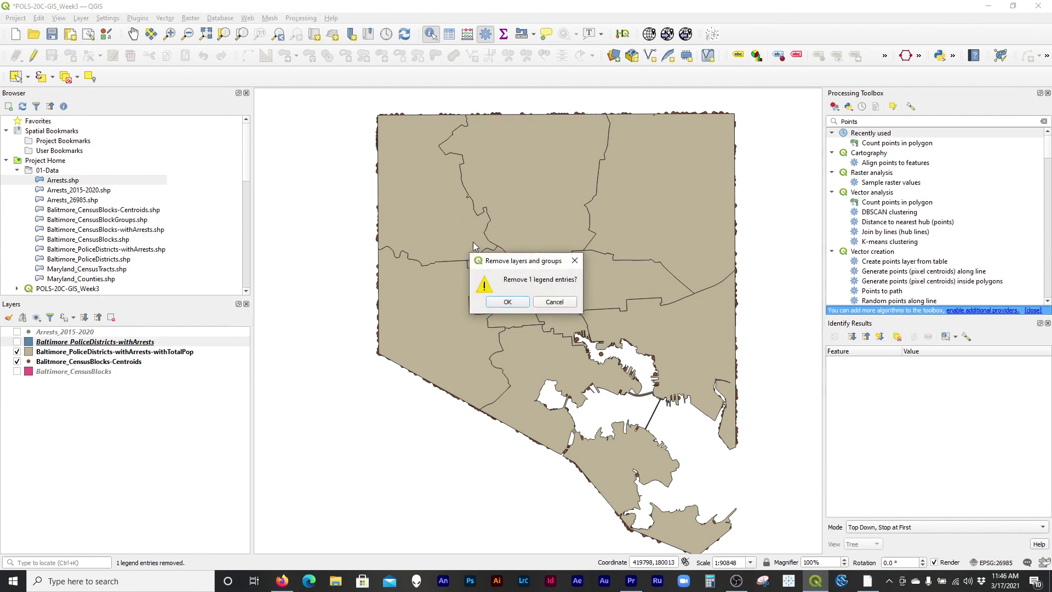
left_click(507, 302)
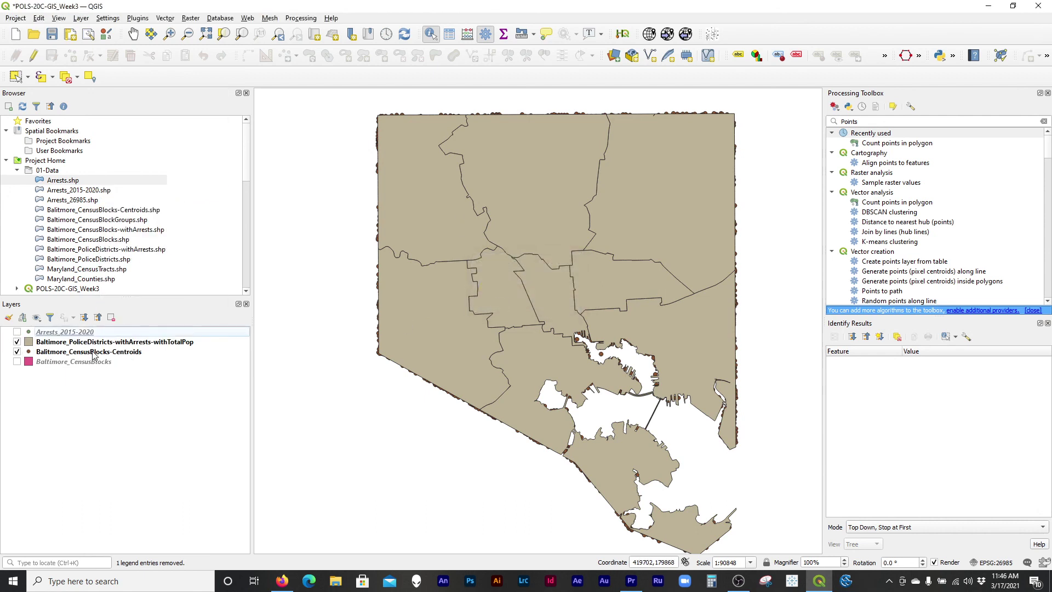
left_click(96, 342)
left_click(17, 352)
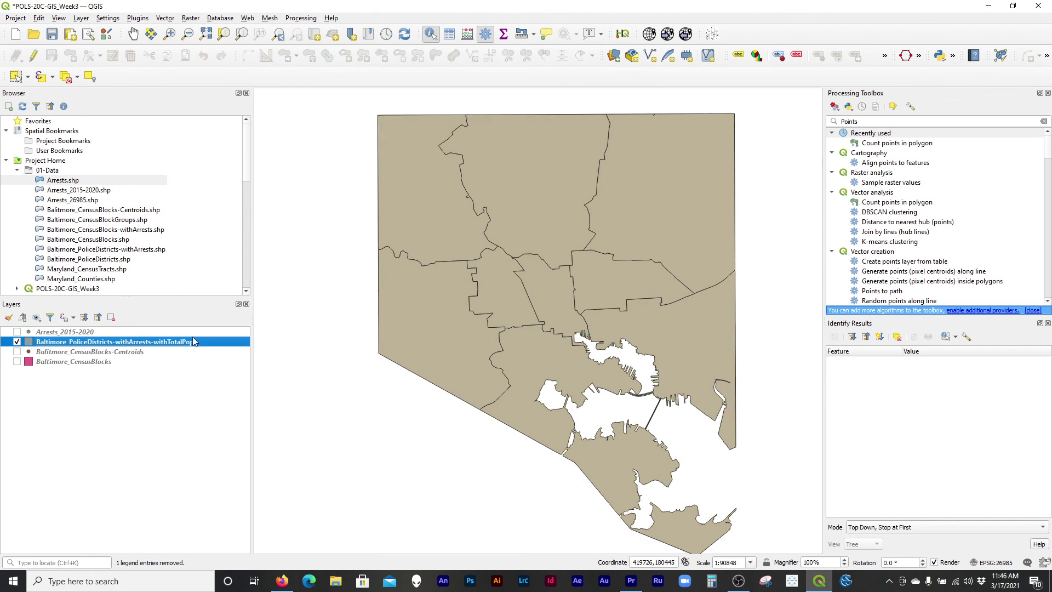
left_click(424, 342)
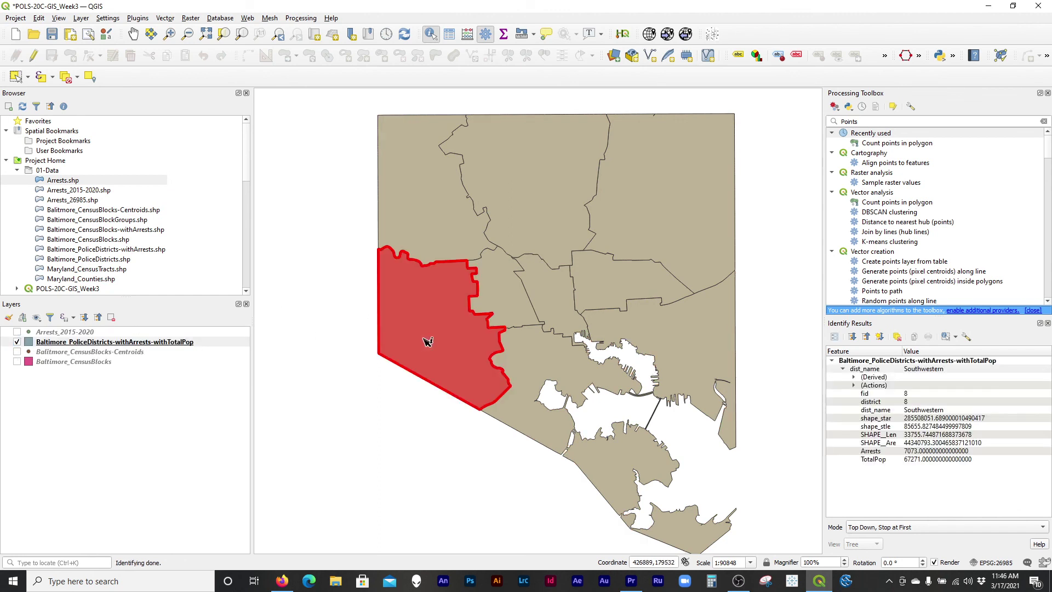
left_click(919, 462)
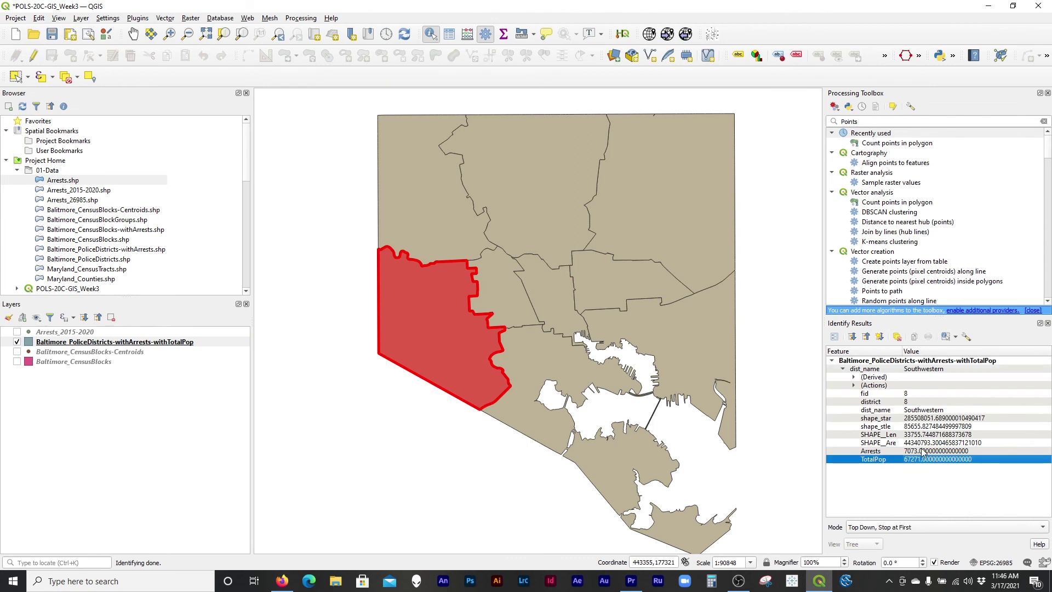
left_click(917, 452)
left_click(531, 380)
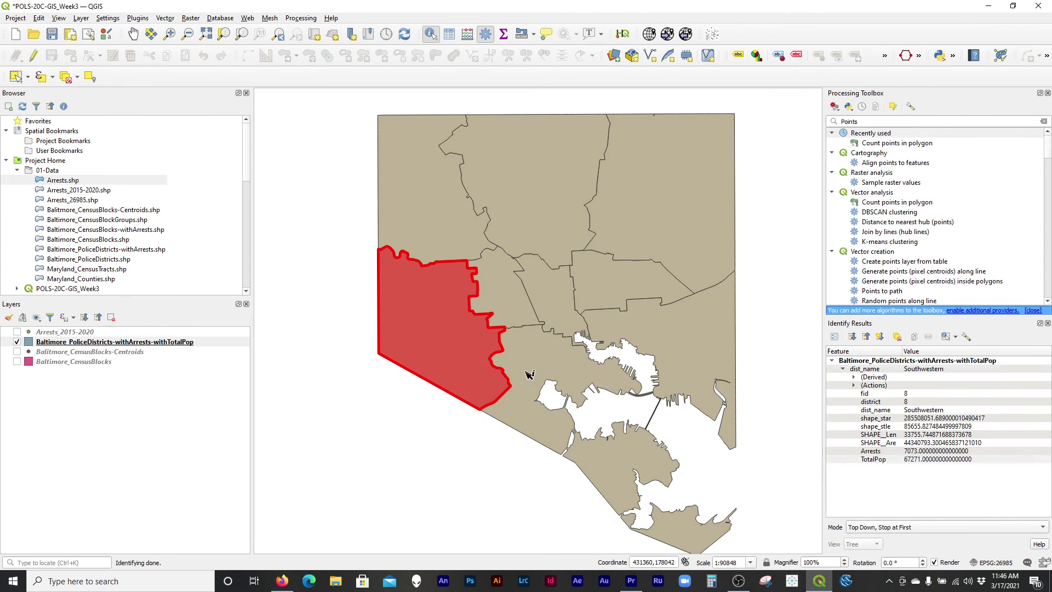
left_click(513, 310)
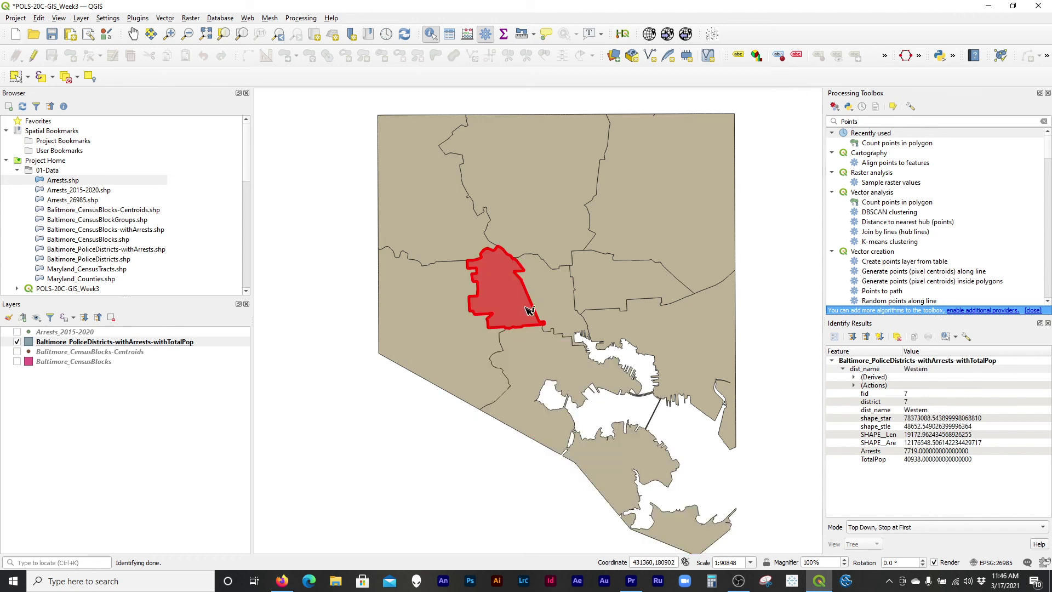
left_click(570, 314)
left_click(631, 313)
left_click(617, 287)
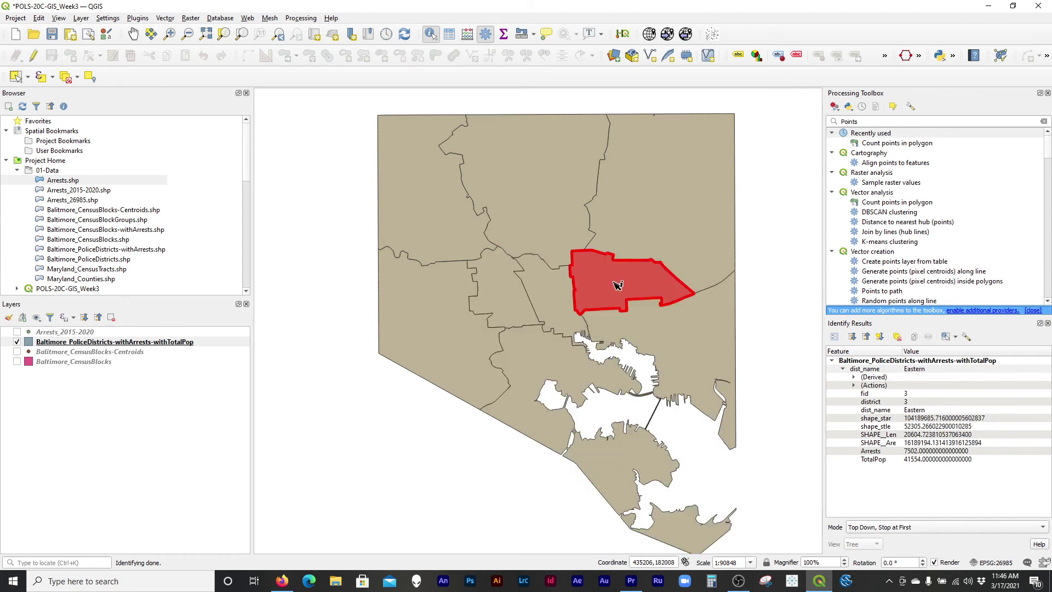
left_click(654, 213)
left_click(531, 197)
left_click(392, 199)
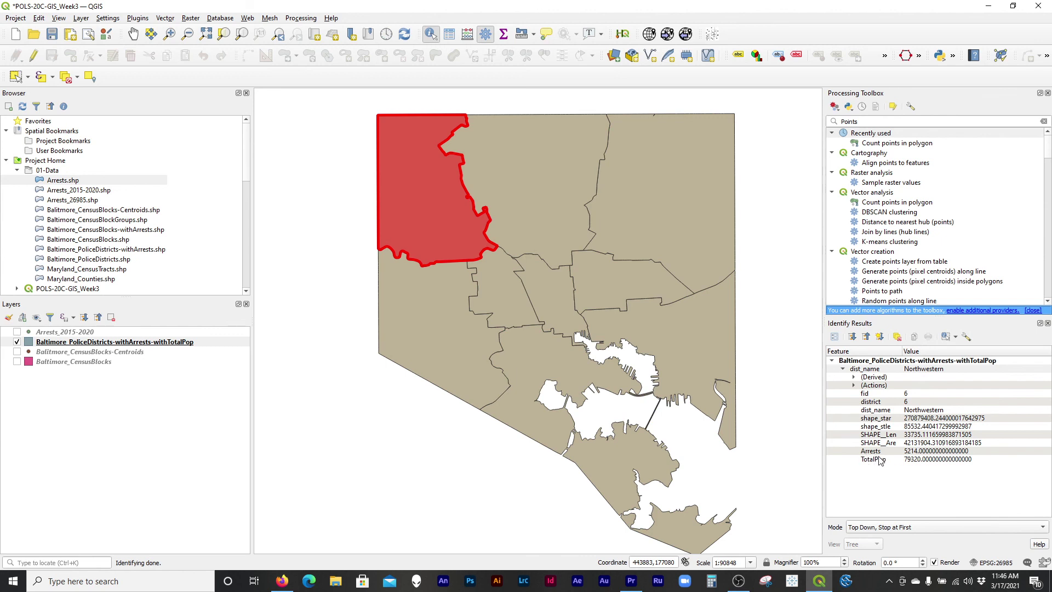
left_click(795, 424)
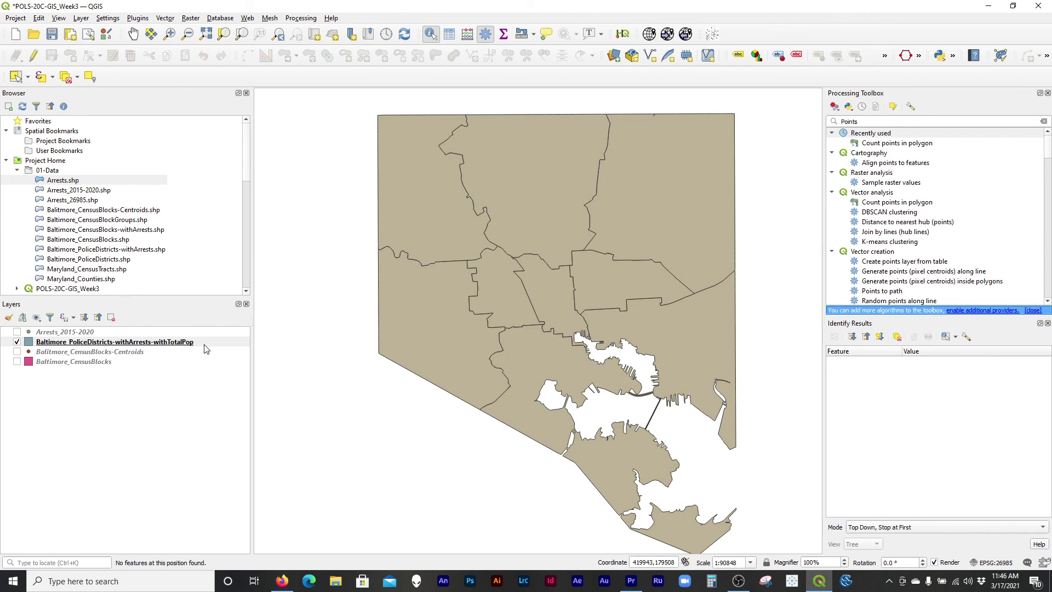
left_click(114, 345)
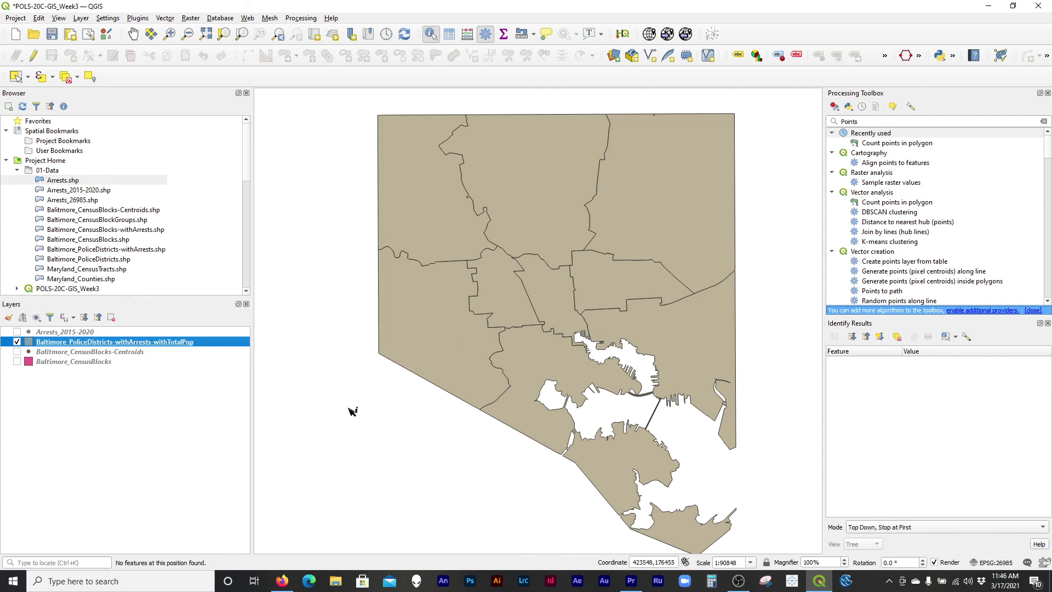
left_click(523, 374)
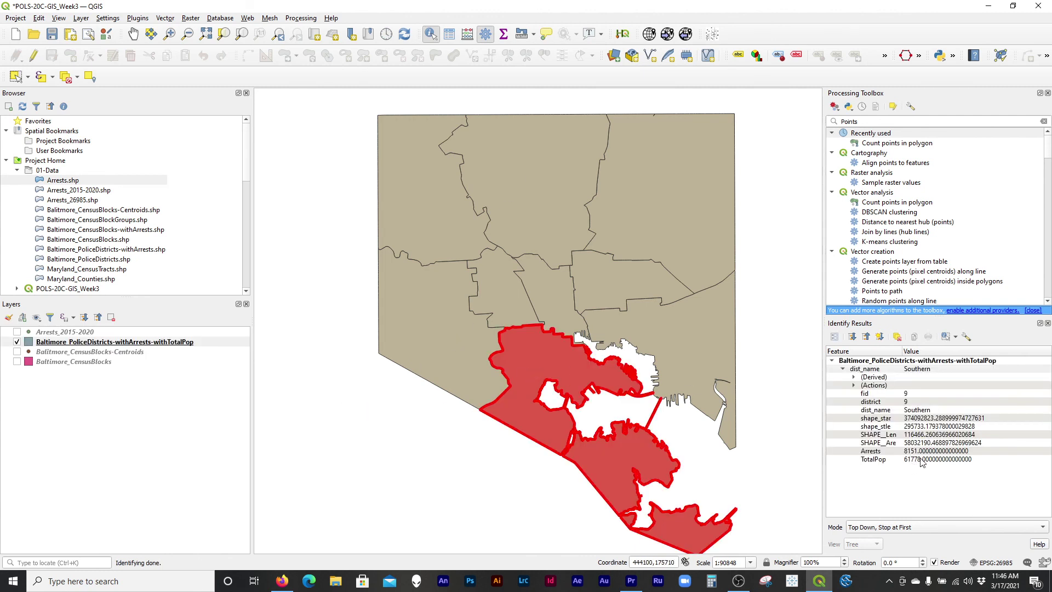
left_click(467, 474)
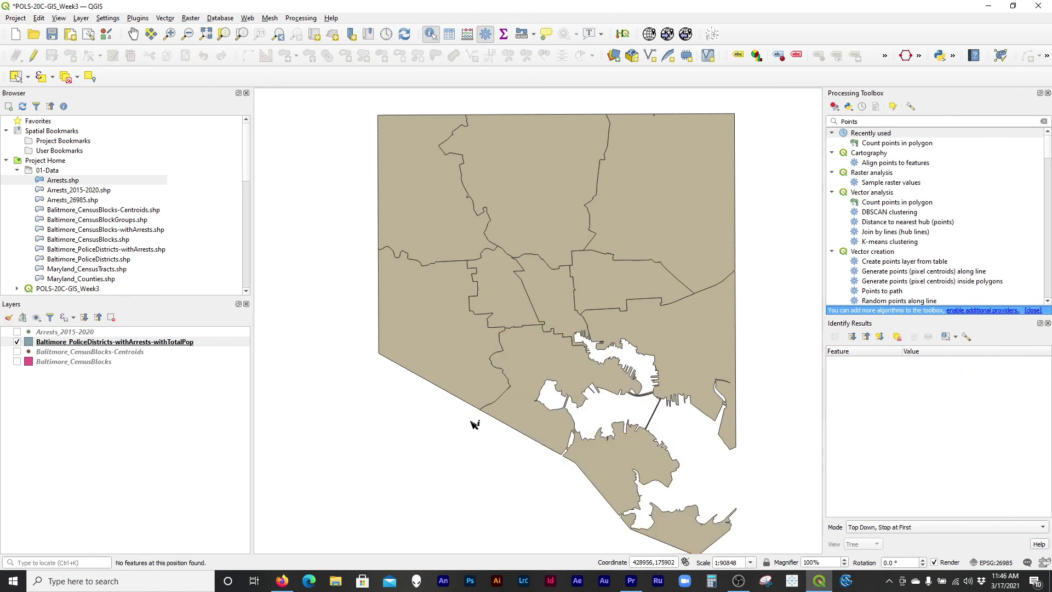